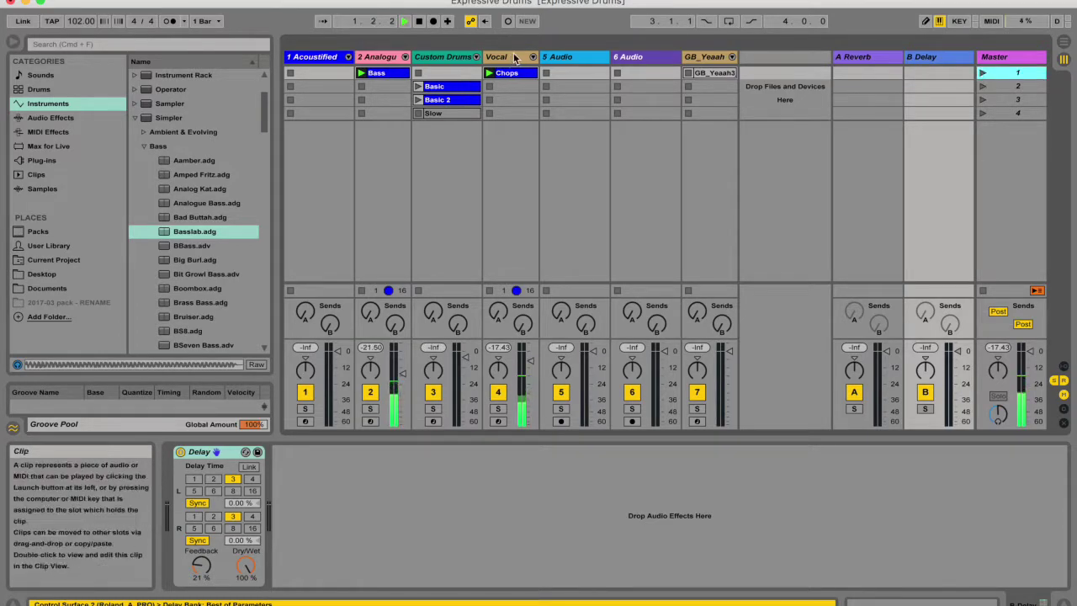
# - Launch the Basic clip on the Custom Drums track and switch to the Vocal track's devices
pyautogui.click(505, 59)
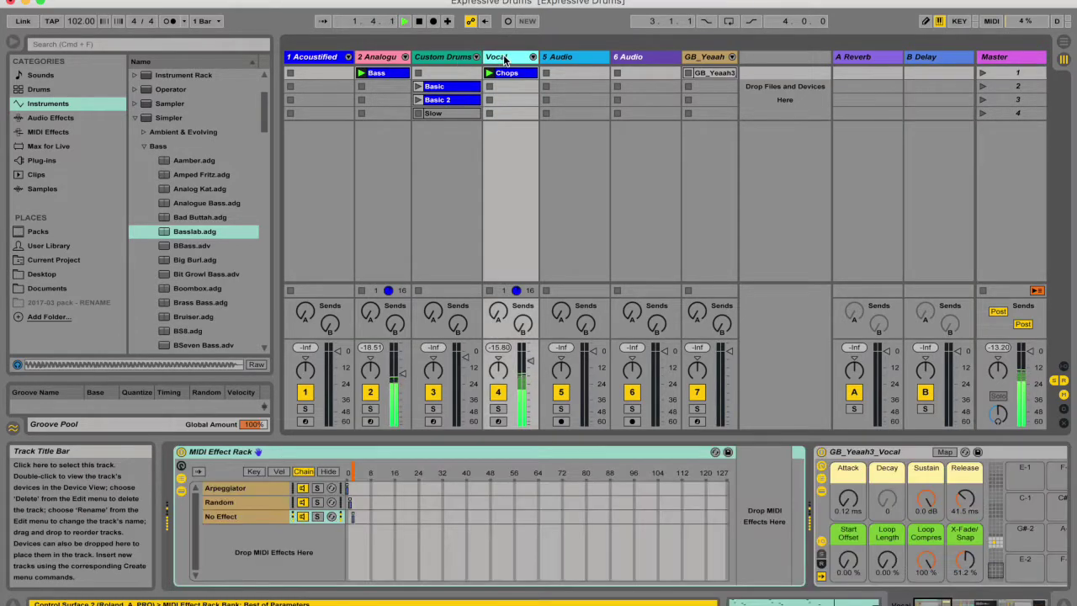
pyautogui.click(451, 56)
pyautogui.click(419, 87)
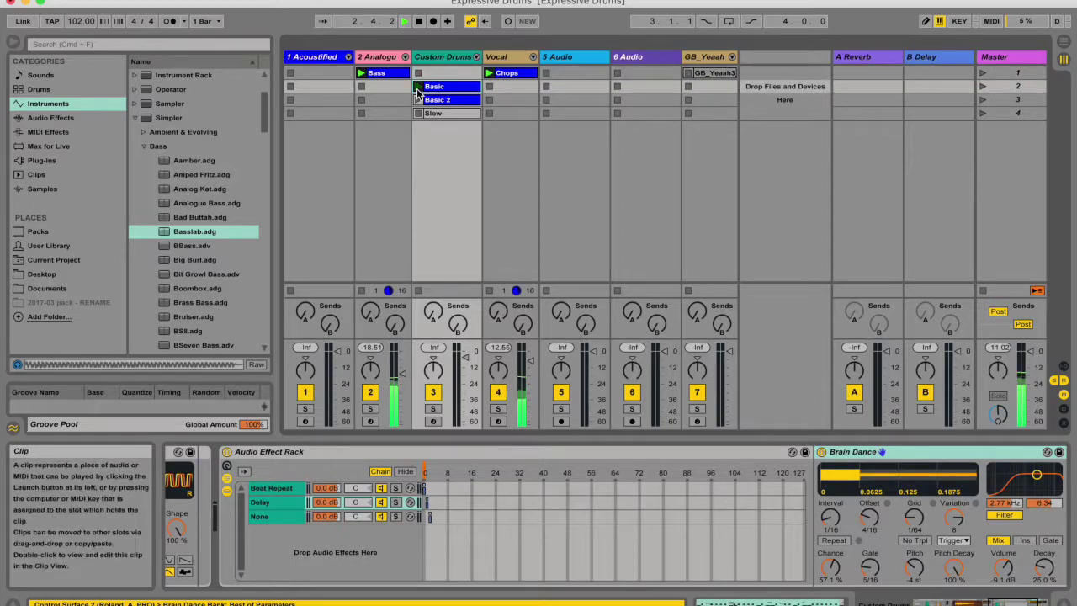
pyautogui.click(505, 56)
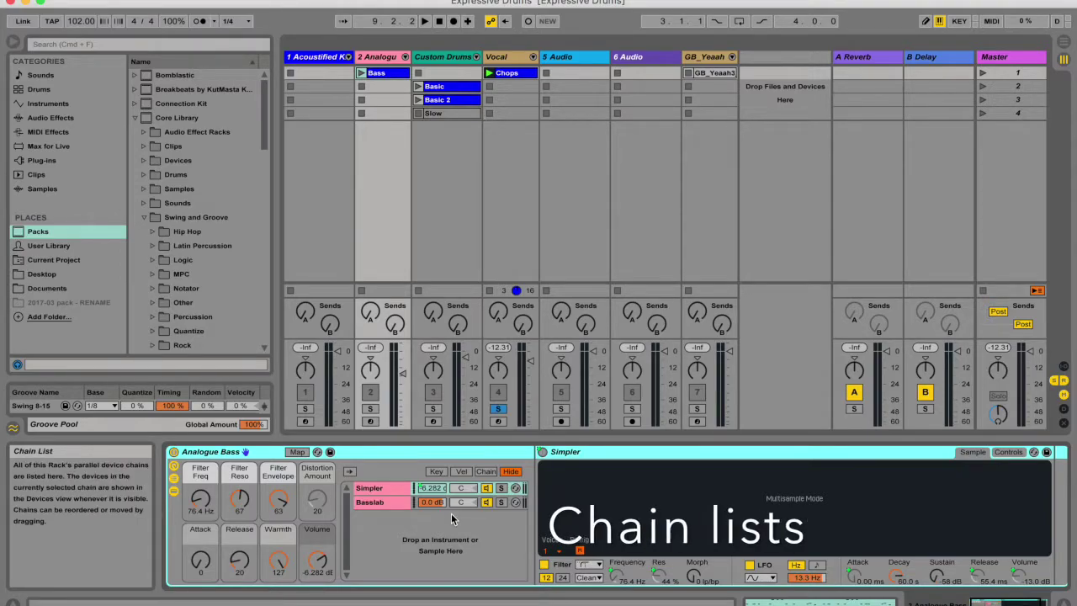
# - Examine the Vocal track's device chain, including the MIDI Effect Rack, the GB_Yeaah3_Vocal drum rack and the Audio Effect Rack with its reverbs
pyautogui.click(443, 57)
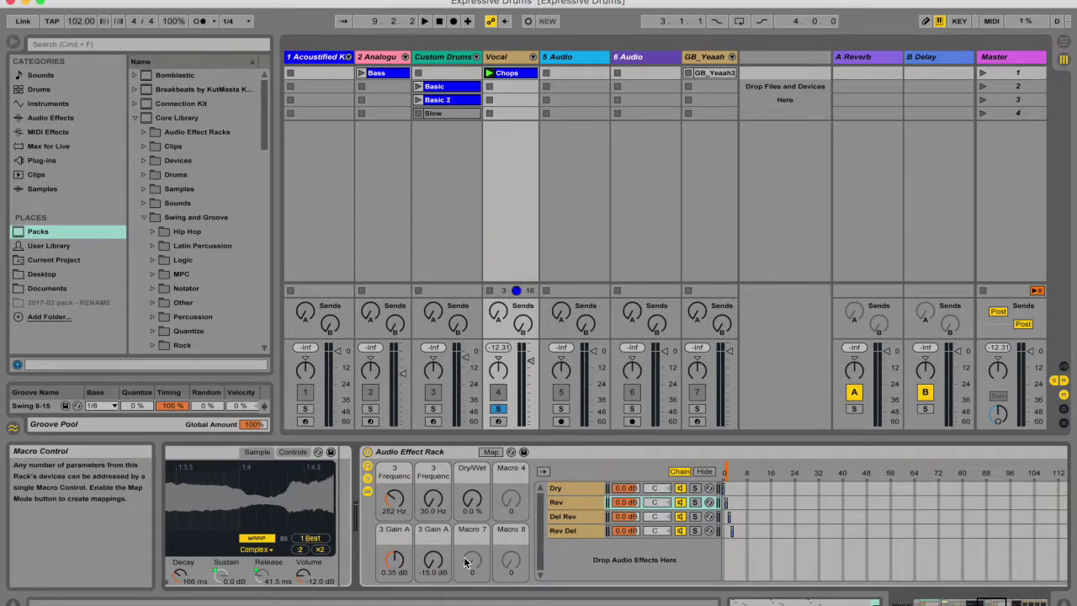
pyautogui.hscroll(3, 442, 560)
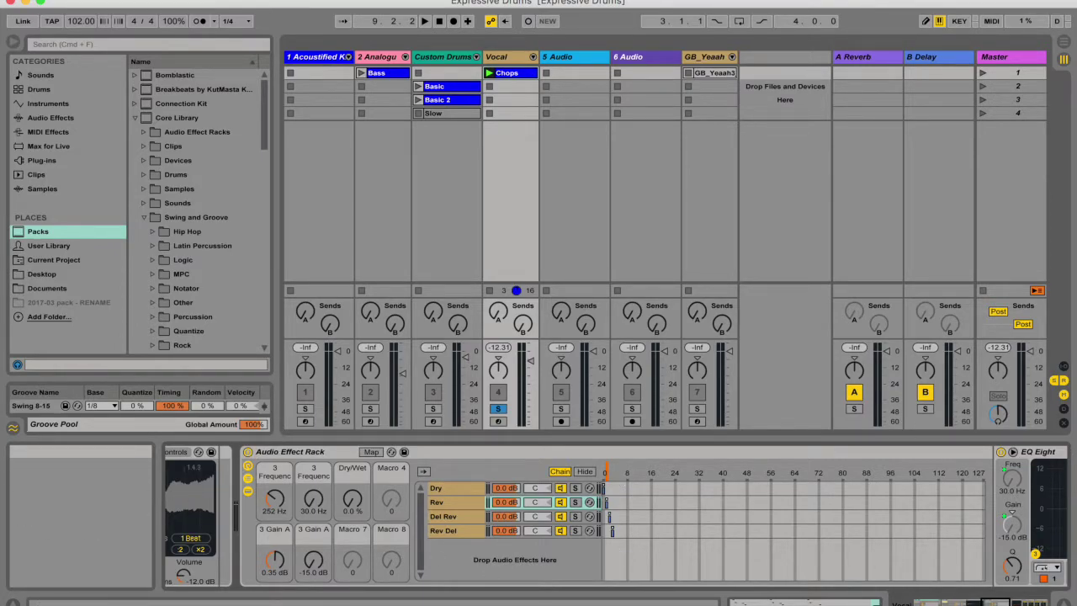
pyautogui.click(188, 579)
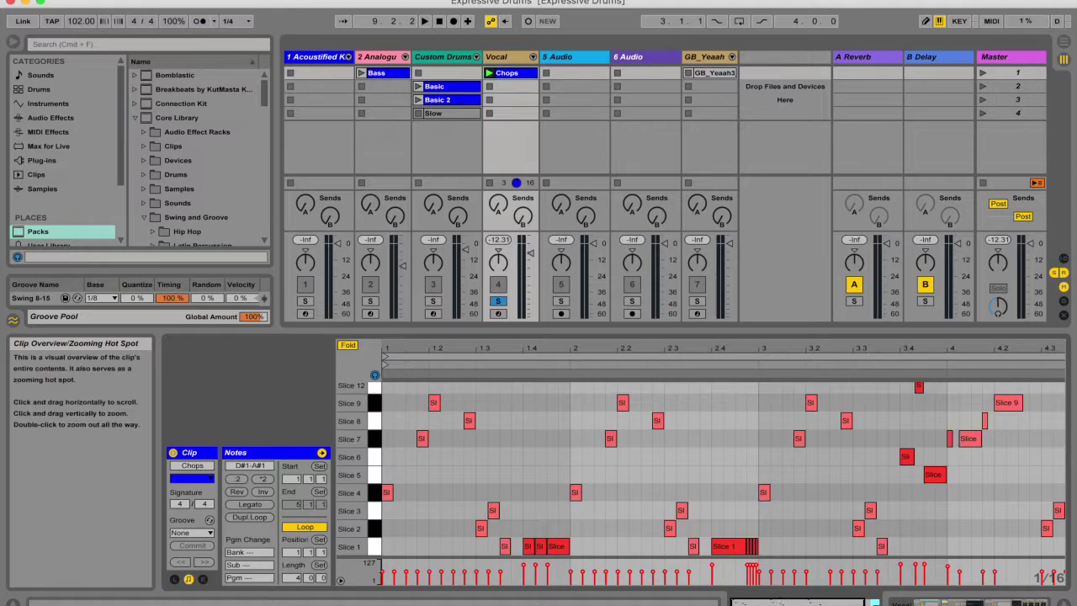
pyautogui.click(942, 602)
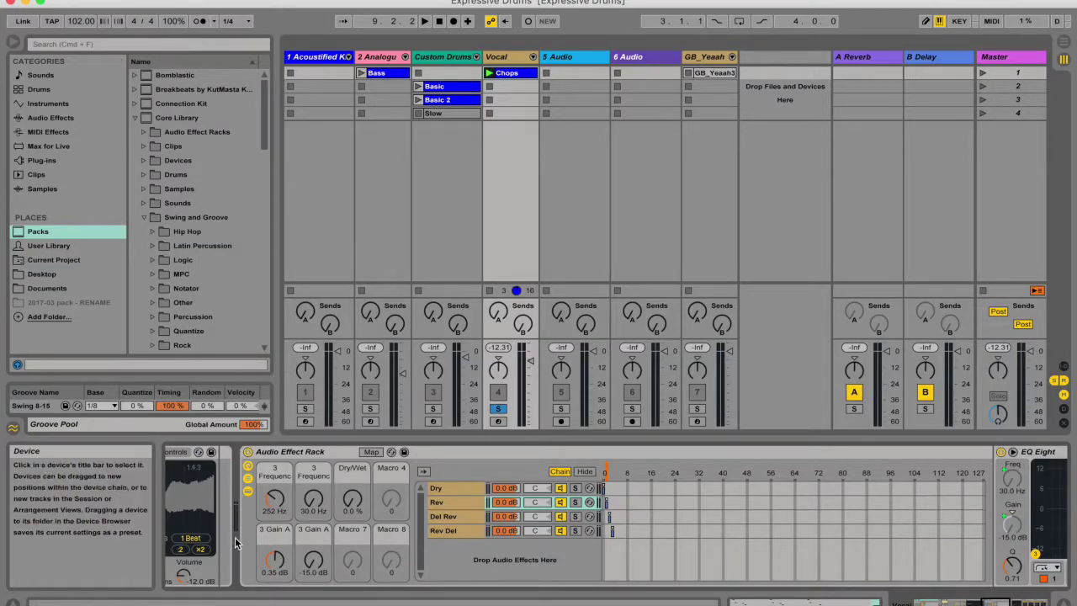
pyautogui.hscroll(10, 367, 467)
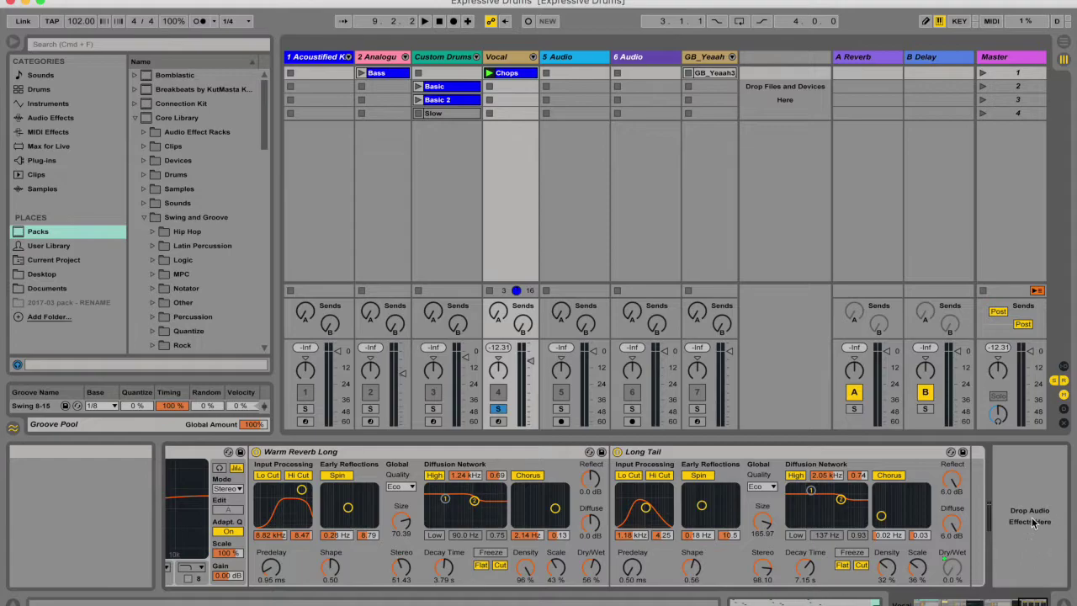
pyautogui.hscroll(-15, 825, 531)
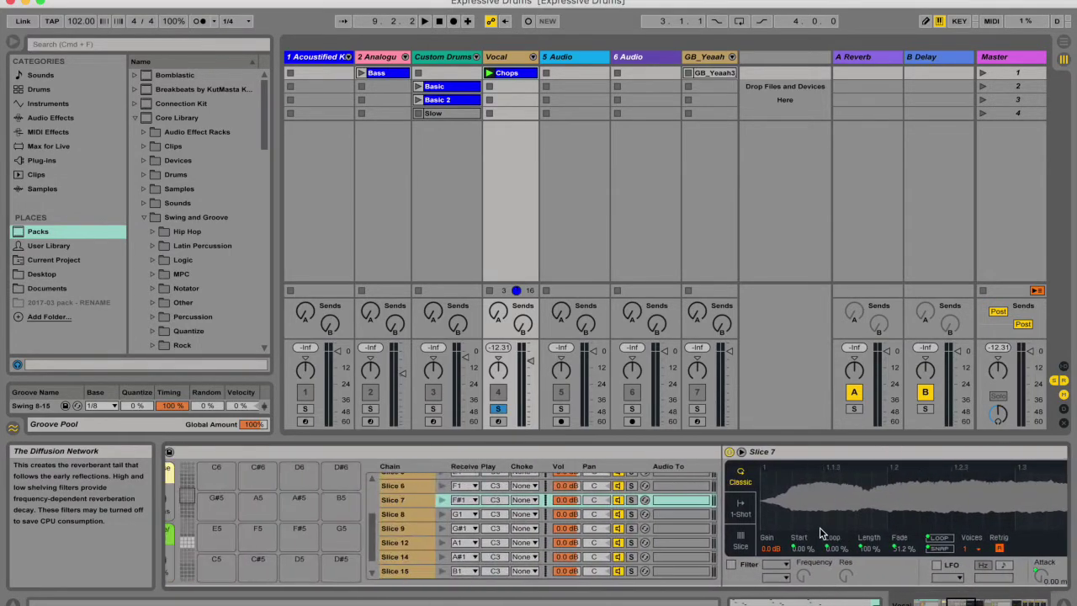
pyautogui.hscroll(-8, 821, 534)
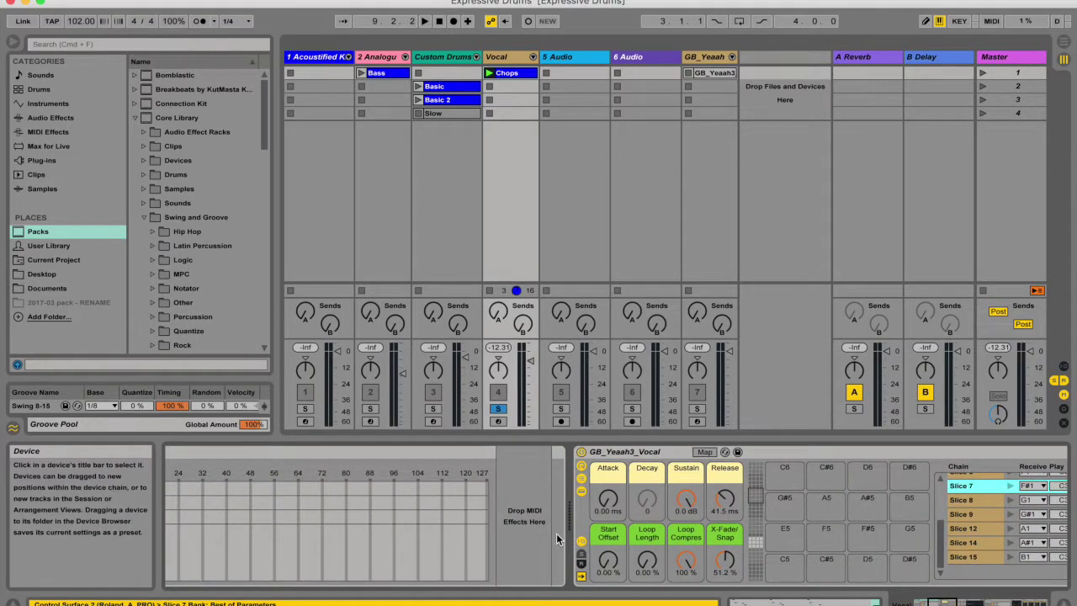
pyautogui.hscroll(-10, 430, 528)
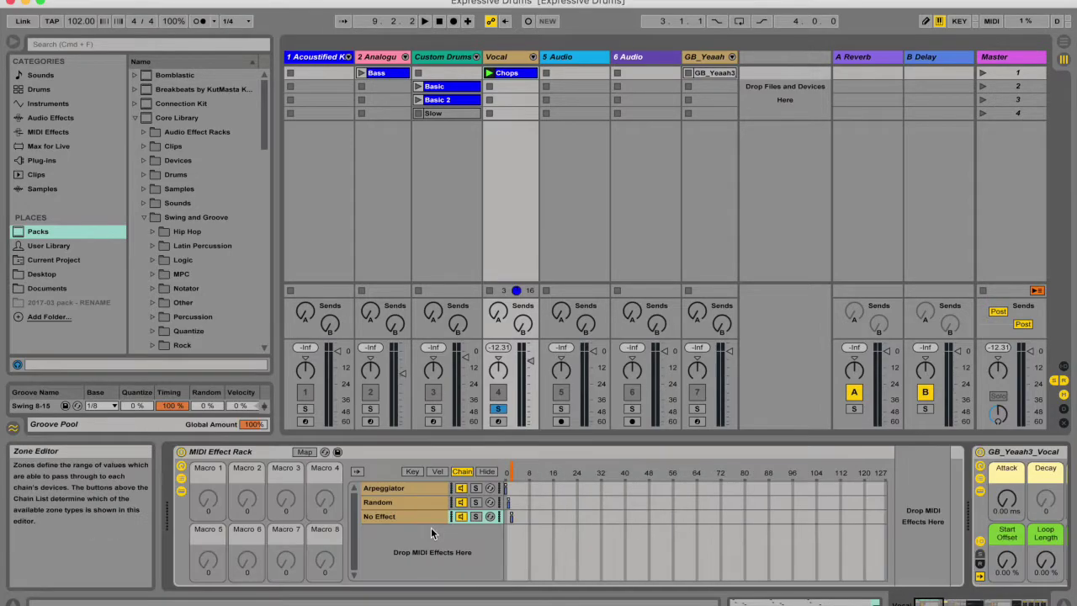
# - Hide the chain list of the Vocal track's MIDI Effect Rack and leave its macro controls showing
pyautogui.click(181, 491)
pyautogui.click(181, 479)
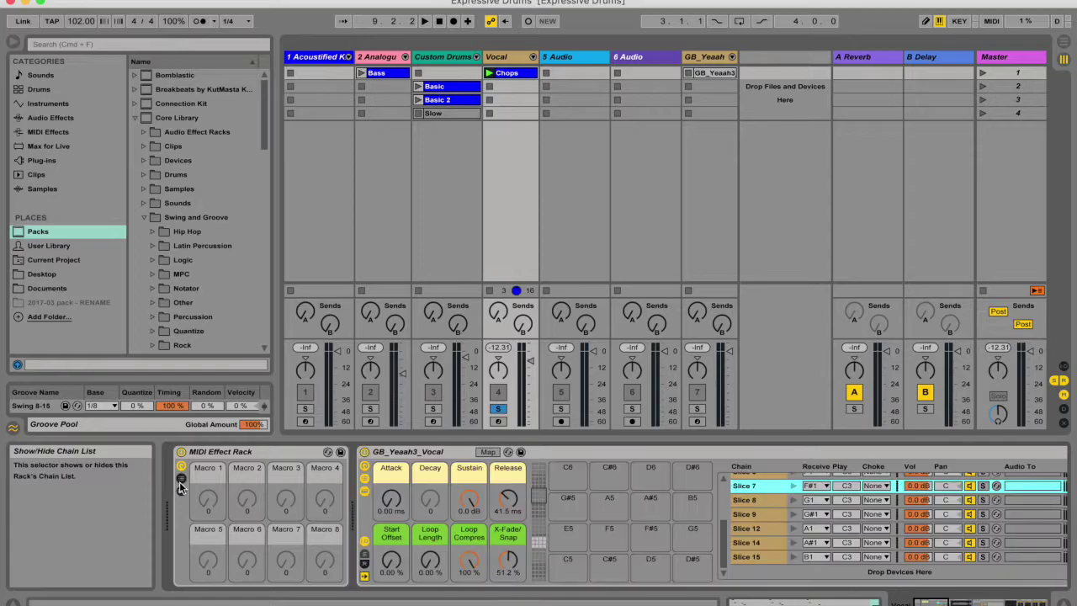
pyautogui.click(181, 467)
pyautogui.click(179, 469)
pyautogui.click(179, 469)
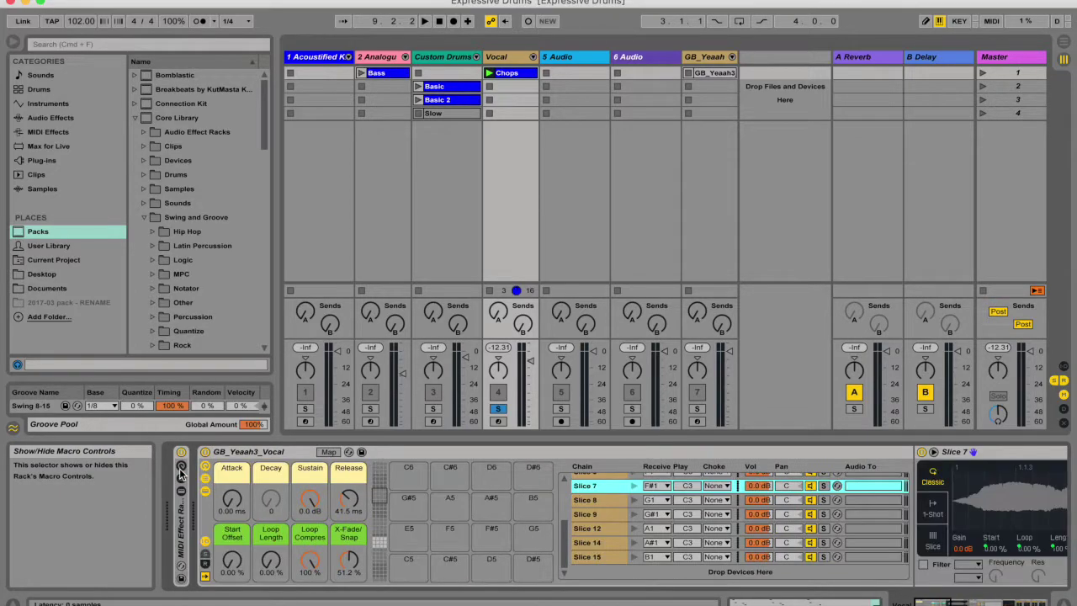
pyautogui.click(179, 469)
# - Fold the GB_Yeaah3_Vocal rack and bring the Audio Effect Rack's EQ Eight and reverb devices into view
pyautogui.doubleClick(417, 450)
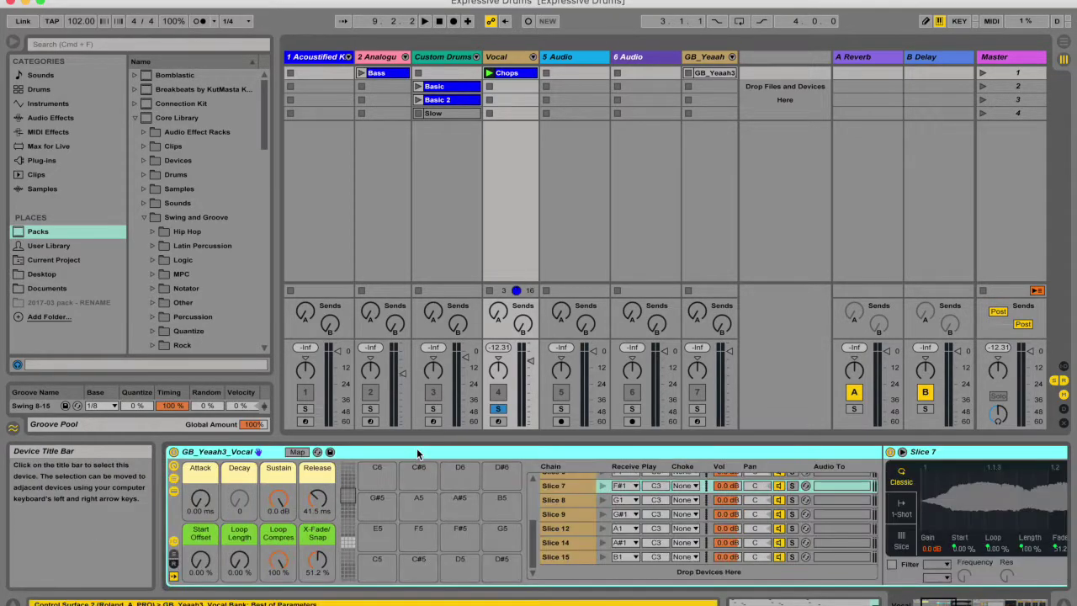
pyautogui.doubleClick(417, 450)
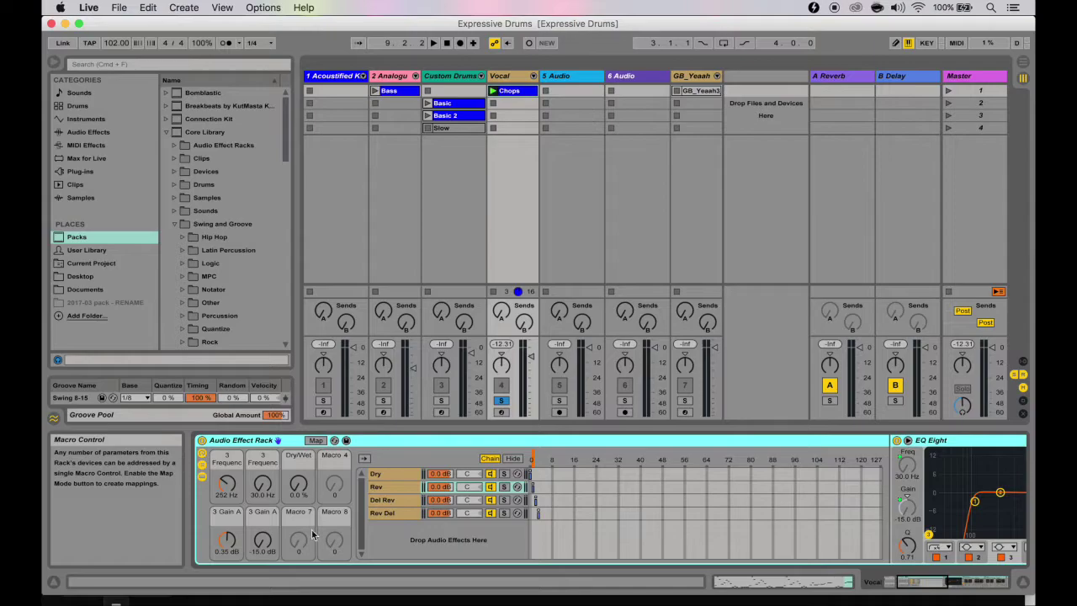
pyautogui.hscroll(10, 701, 482)
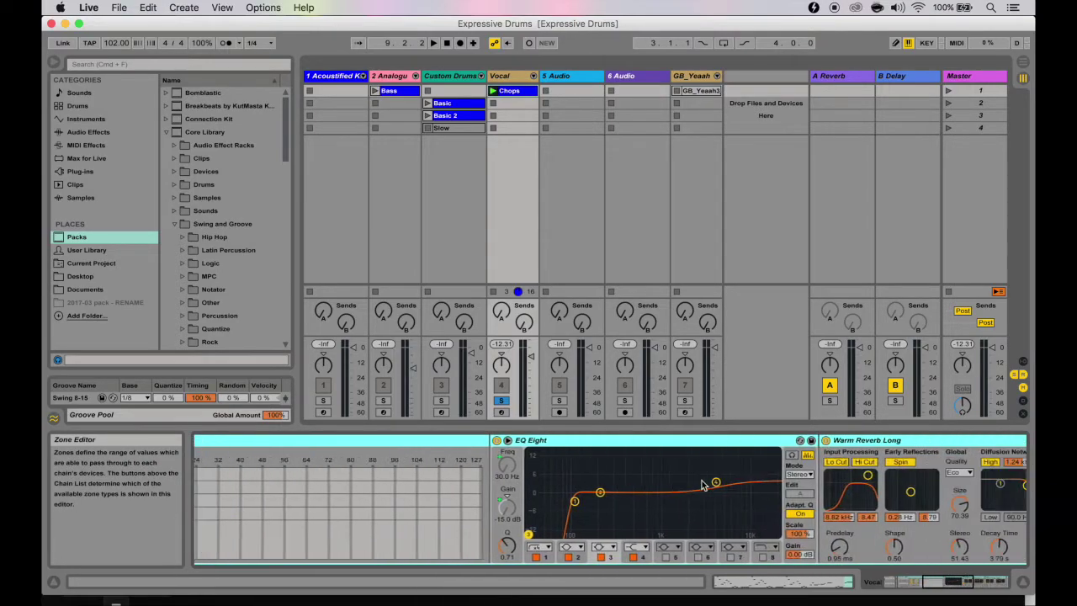
pyautogui.hscroll(8, 704, 485)
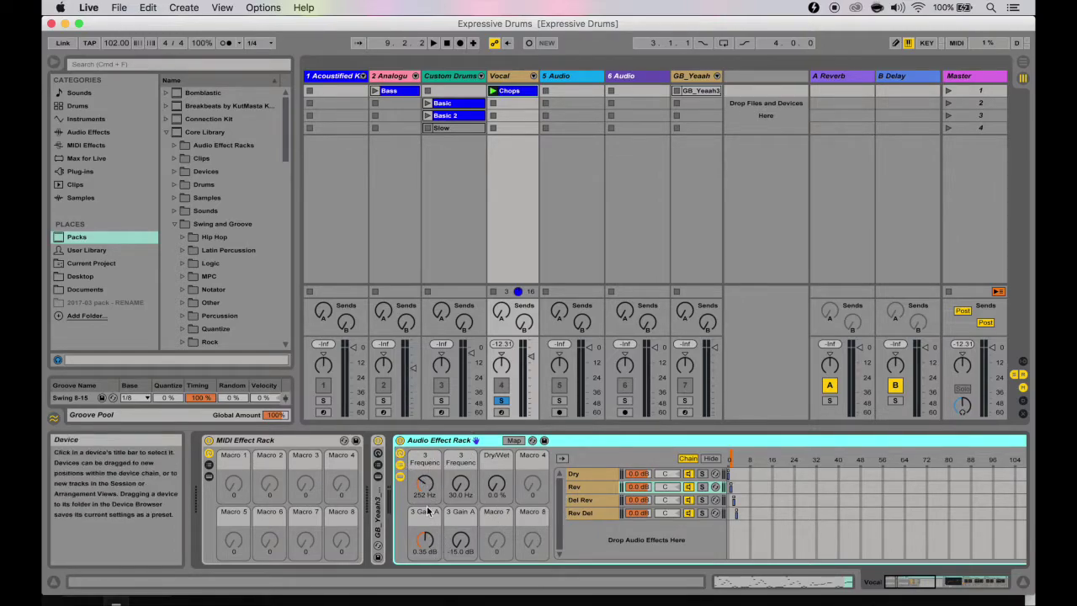
# - Raise the Audio Effect Rack's Dry/Wet macro to 49%, check it against the Long Tail reverb's Dry/Wet, and return it to 0%
pyautogui.moveTo(426, 488); pyautogui.dragTo(427, 489)
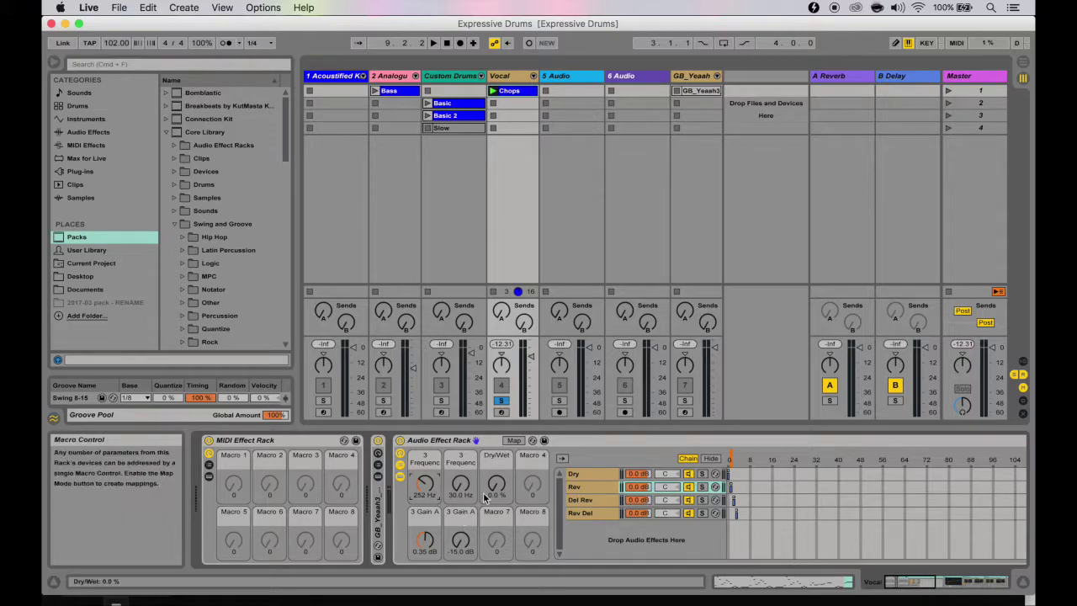
pyautogui.hscroll(10, 502, 487)
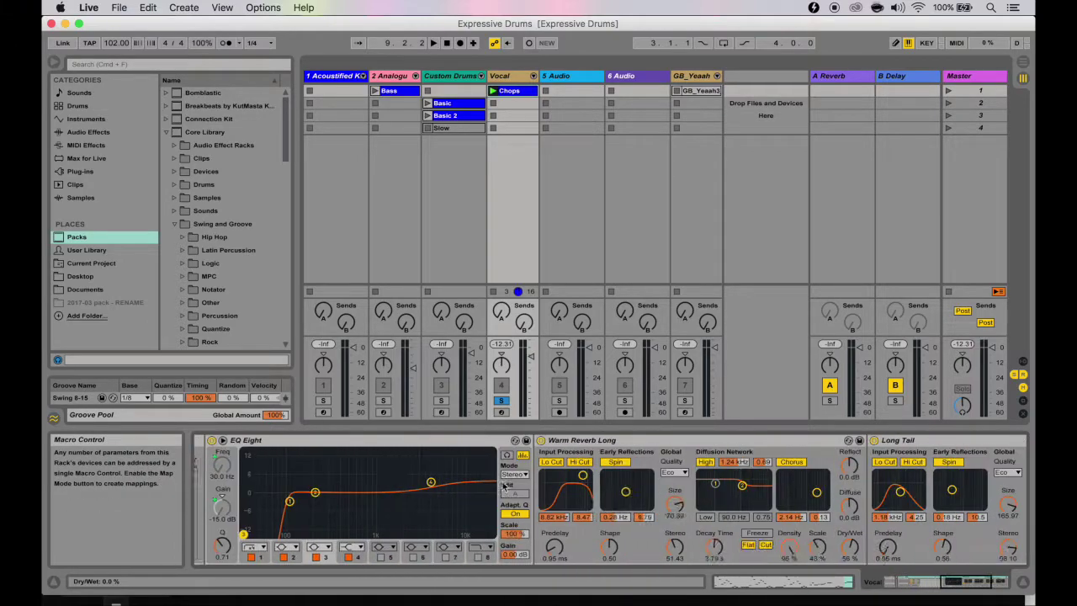
pyautogui.click(922, 546)
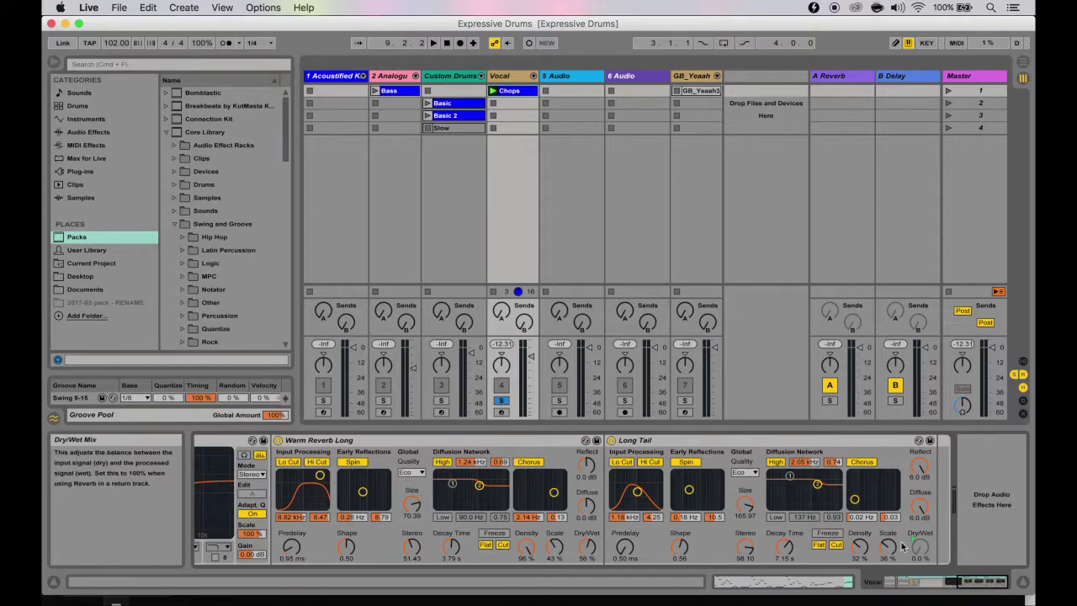
pyautogui.hscroll(-10, 904, 545)
pyautogui.moveTo(488, 492); pyautogui.dragTo(488, 476)
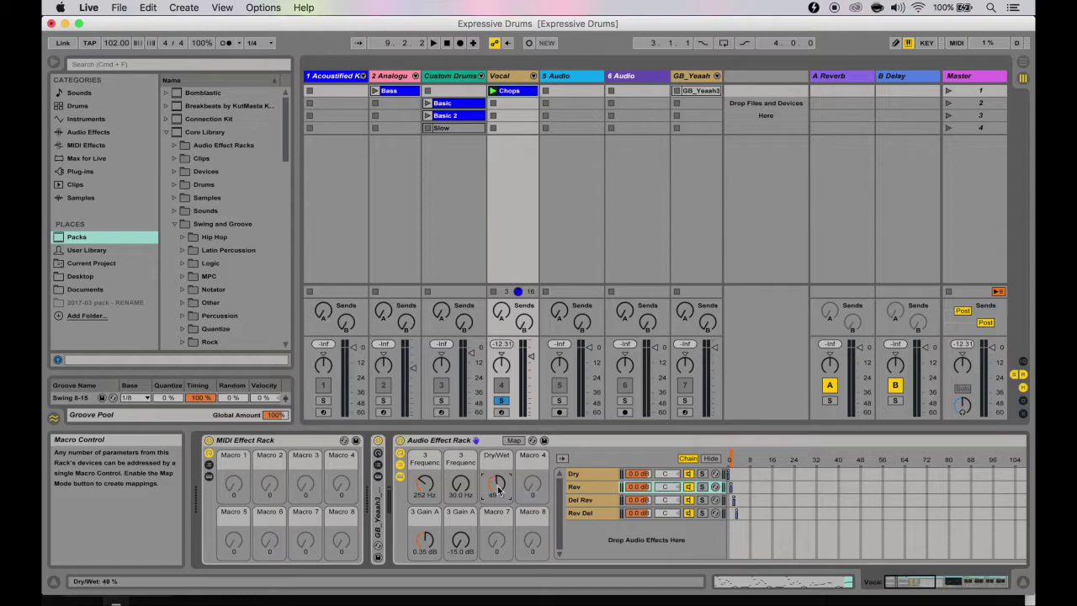
pyautogui.hscroll(5, 497, 490)
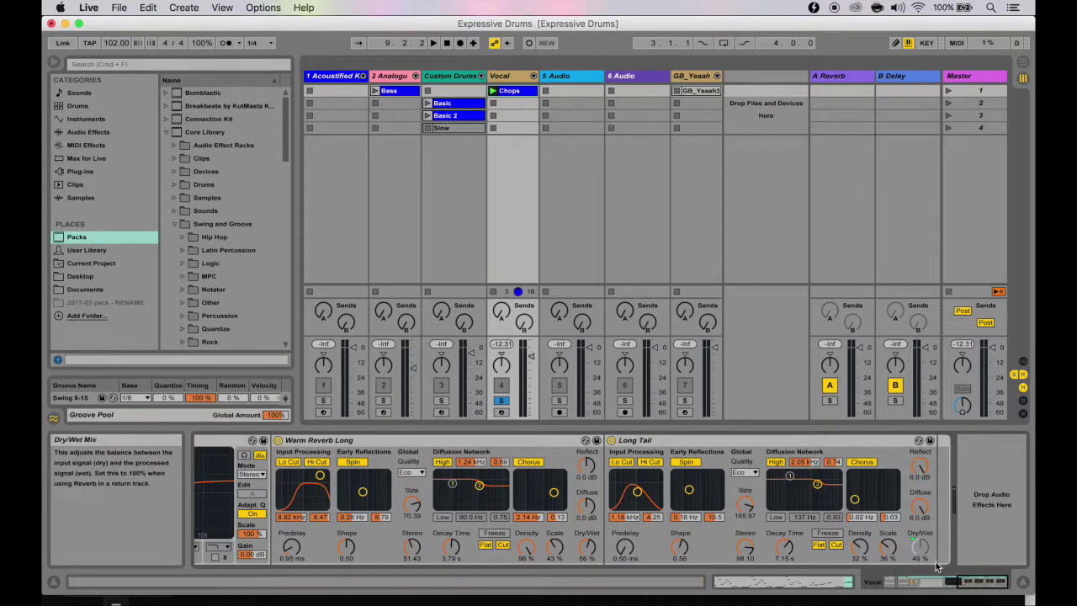
pyautogui.hscroll(-5, 917, 530)
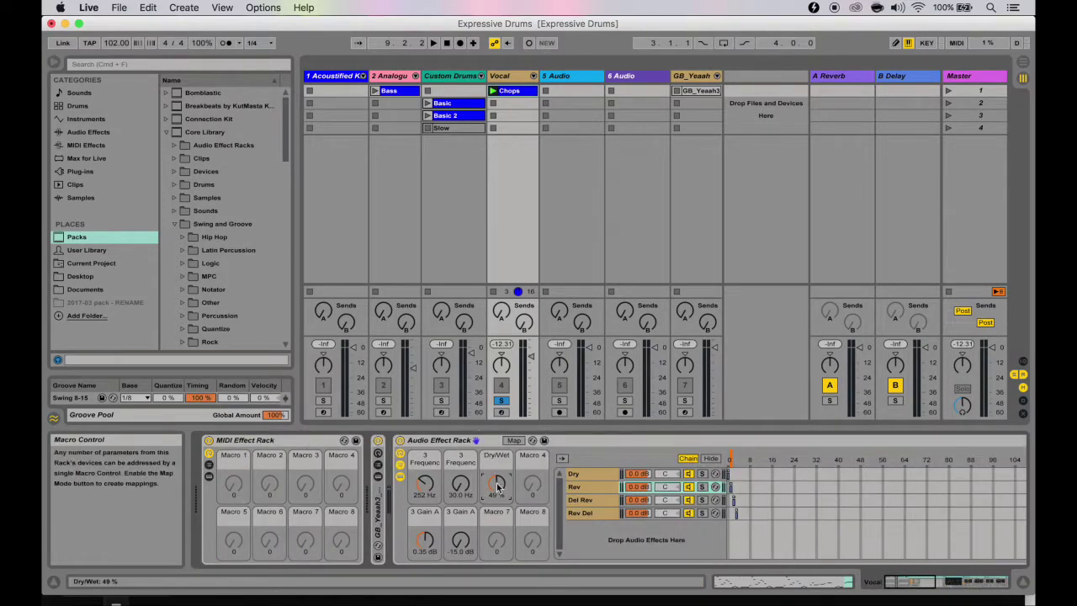
pyautogui.moveTo(497, 486); pyautogui.dragTo(498, 513)
# - Map the Q control of the Rev chain's EQ Eight to Macro 8 of the Audio Effect Rack
pyautogui.click(514, 440)
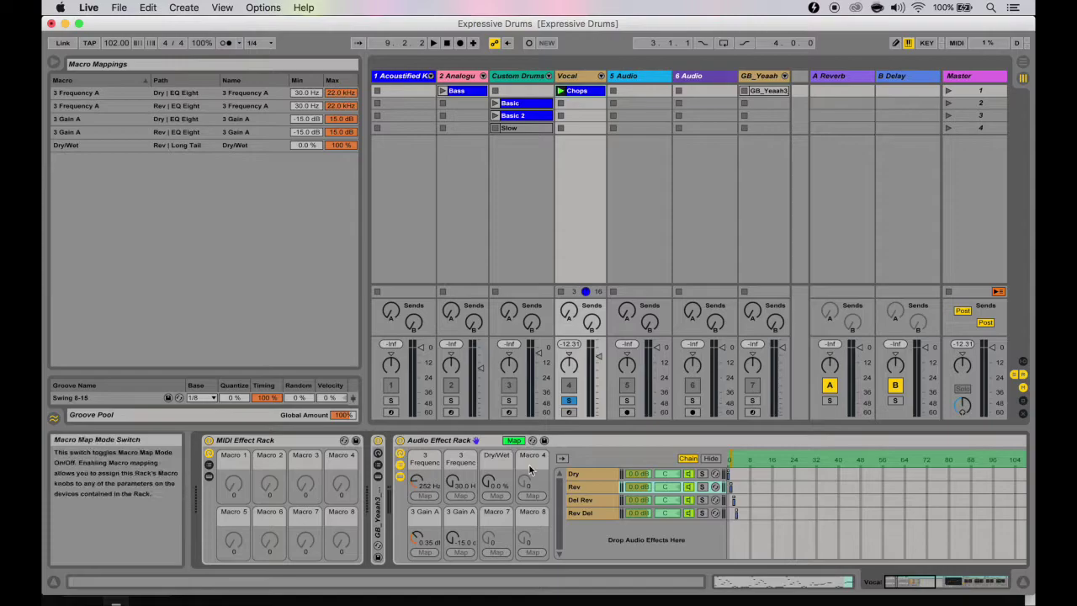
pyautogui.hscroll(3, 529, 466)
pyautogui.click(394, 441)
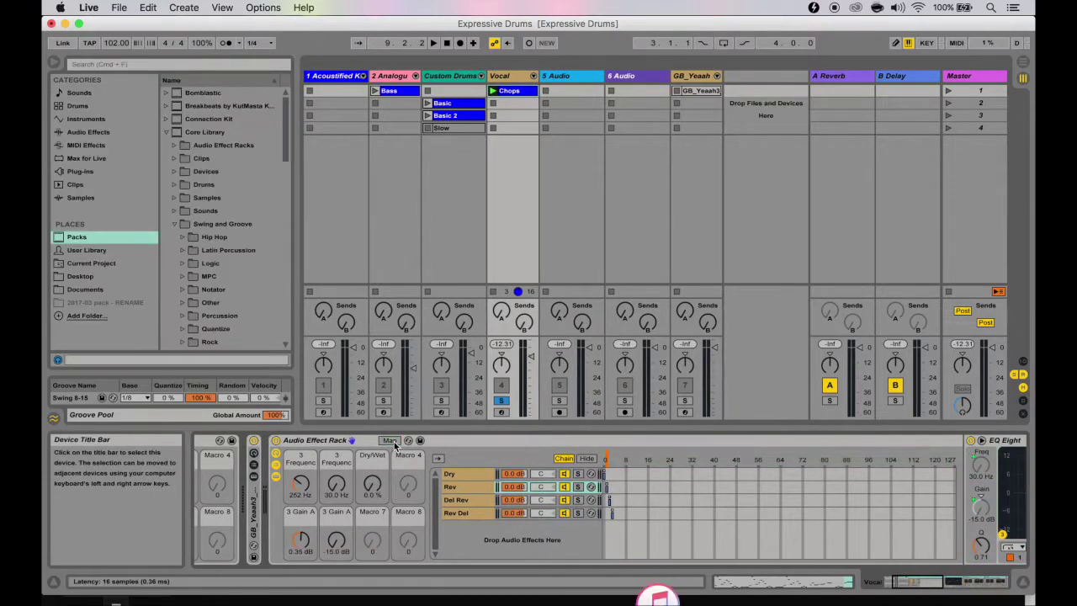
pyautogui.click(391, 442)
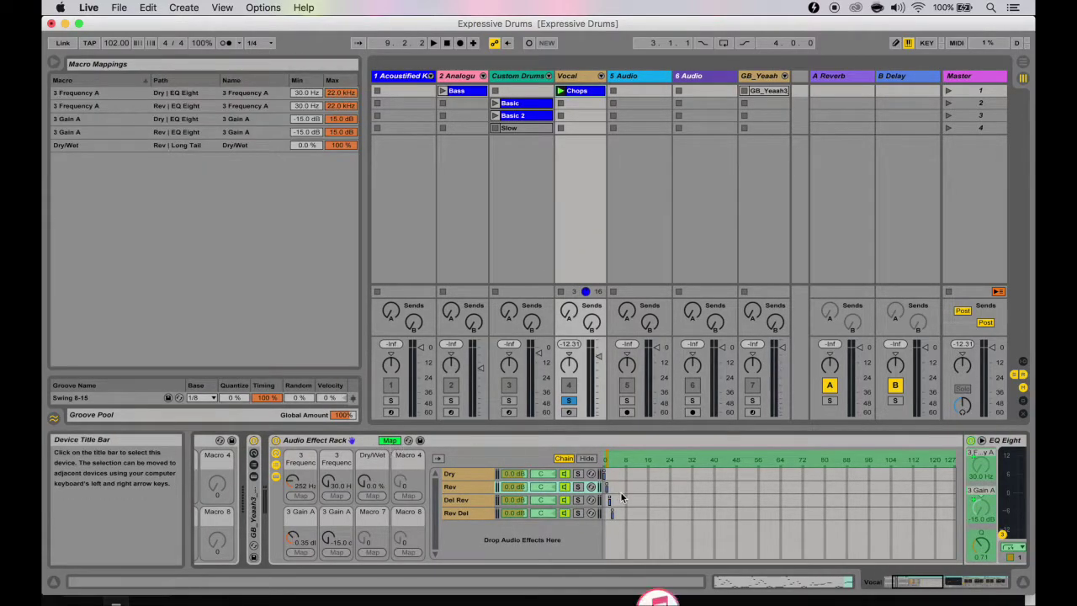
pyautogui.hscroll(3, 775, 463)
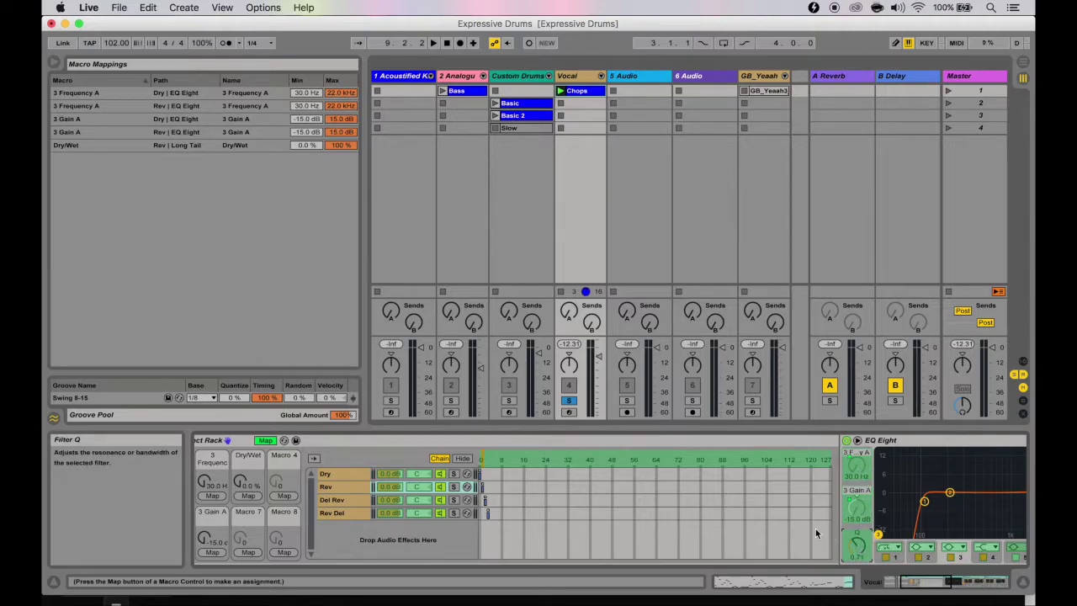
pyautogui.hscroll(-5, 758, 530)
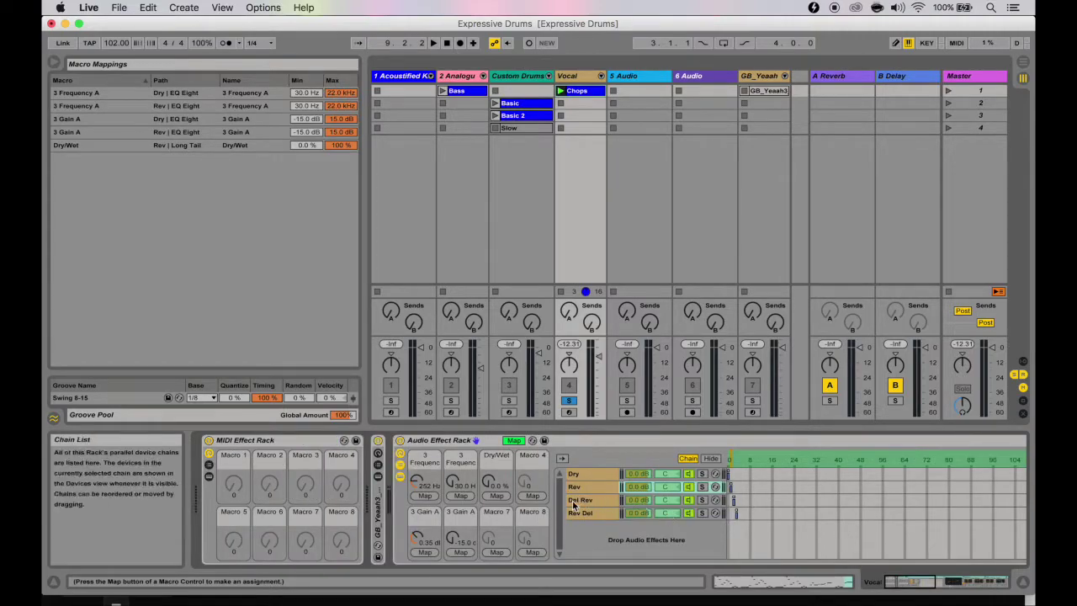
pyautogui.click(534, 553)
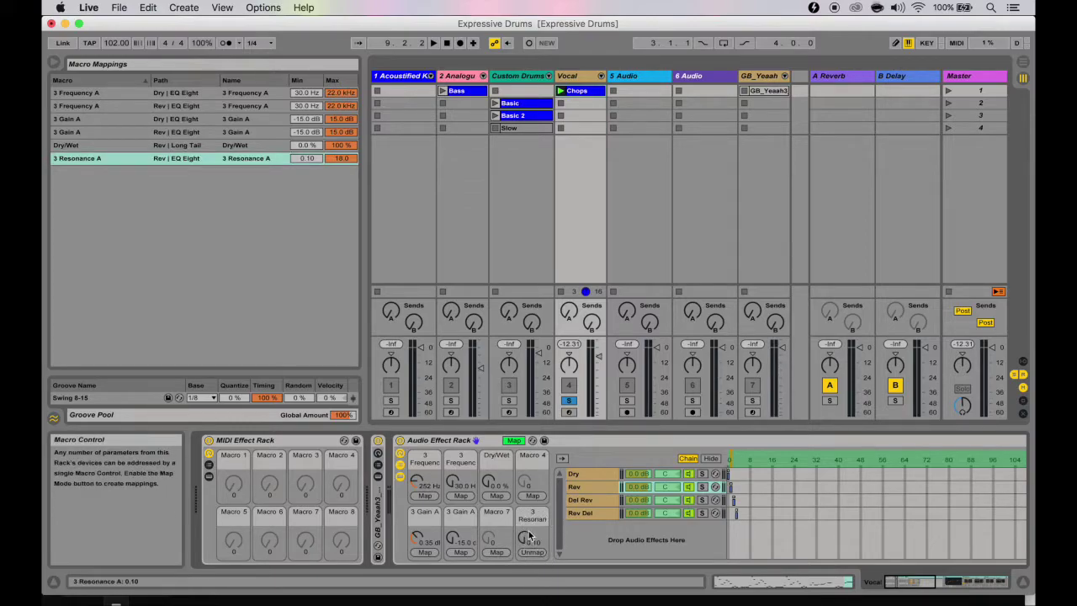
# - Try the 3 Resonance A macro at 0.45 while watching the EQ Eight curve, and undo the adjustment and its mapping
pyautogui.hscroll(2, 484, 550)
pyautogui.hscroll(6, 484, 549)
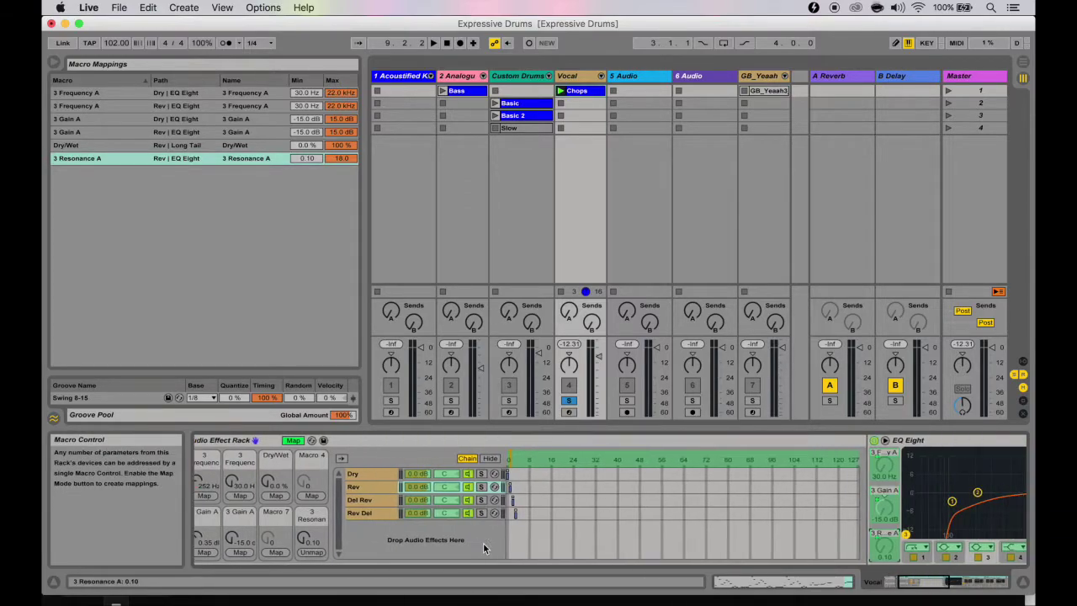
pyautogui.hscroll(-7, 483, 542)
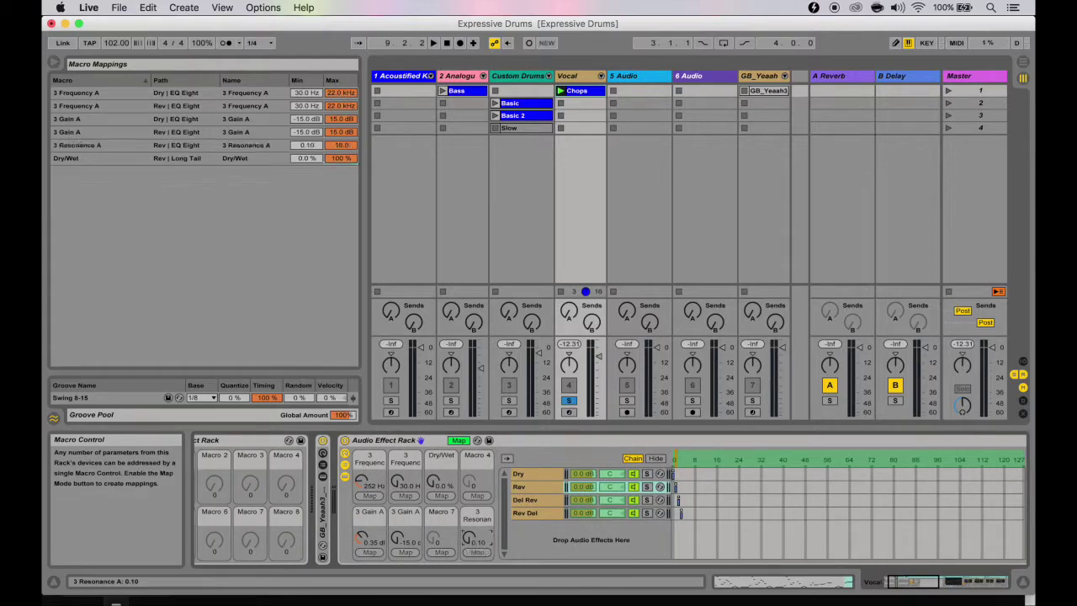
pyautogui.hscroll(8, 471, 543)
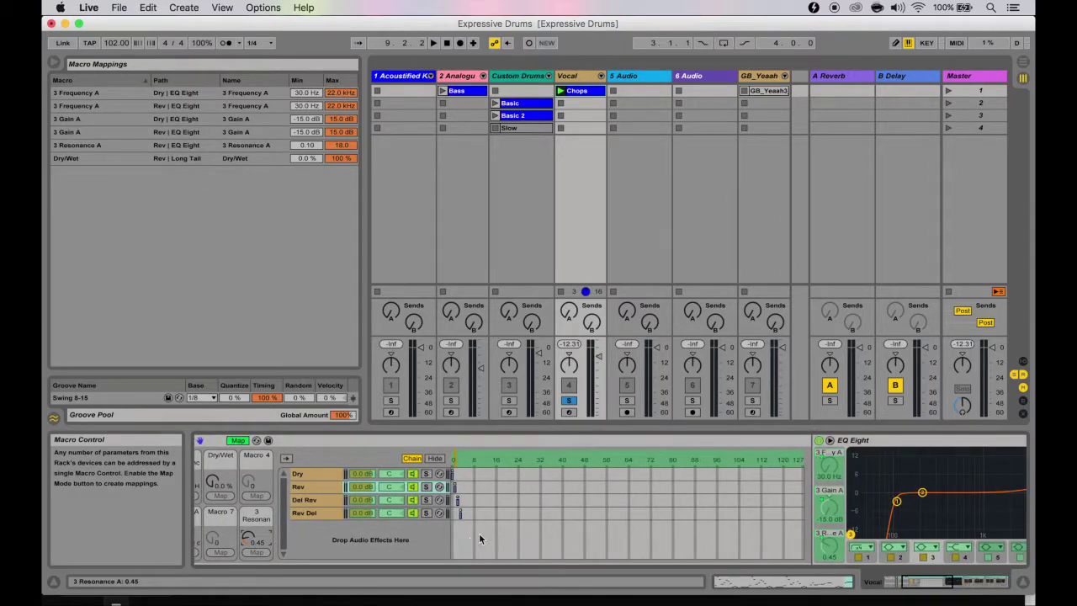
pyautogui.press('super+z')
pyautogui.hscroll(-6, 399, 532)
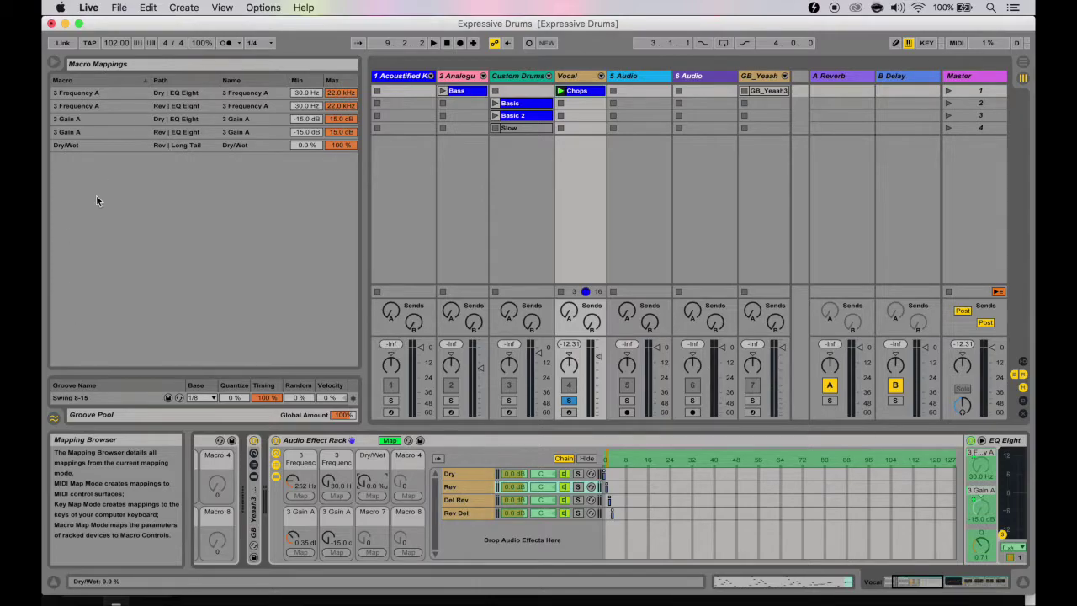
# - Leave macro mapping and reopen the Audio Effect Rack's macro mappings list
pyautogui.click(390, 440)
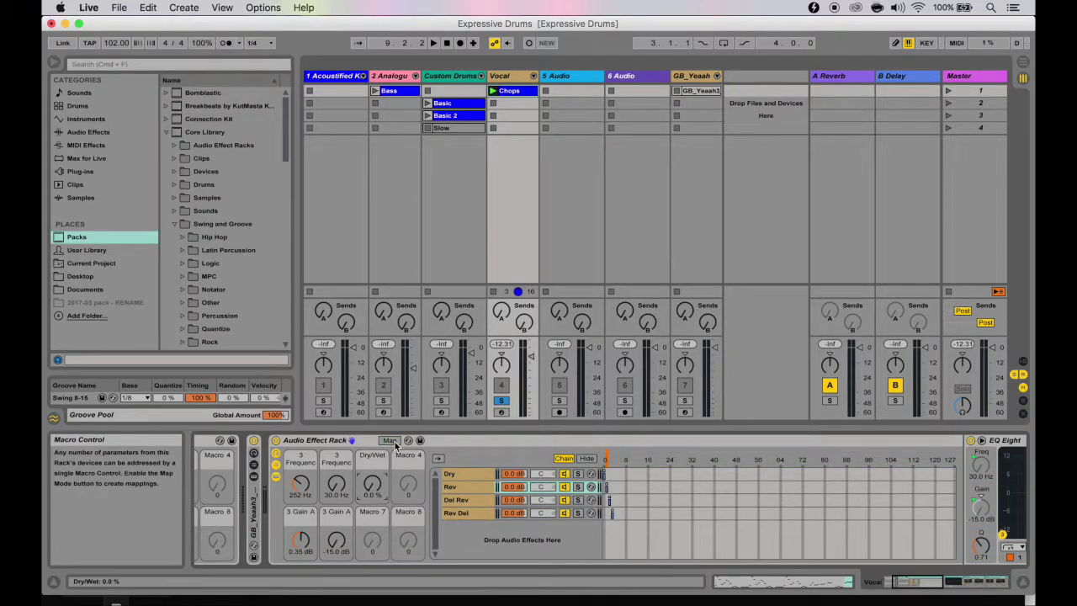
pyautogui.click(389, 440)
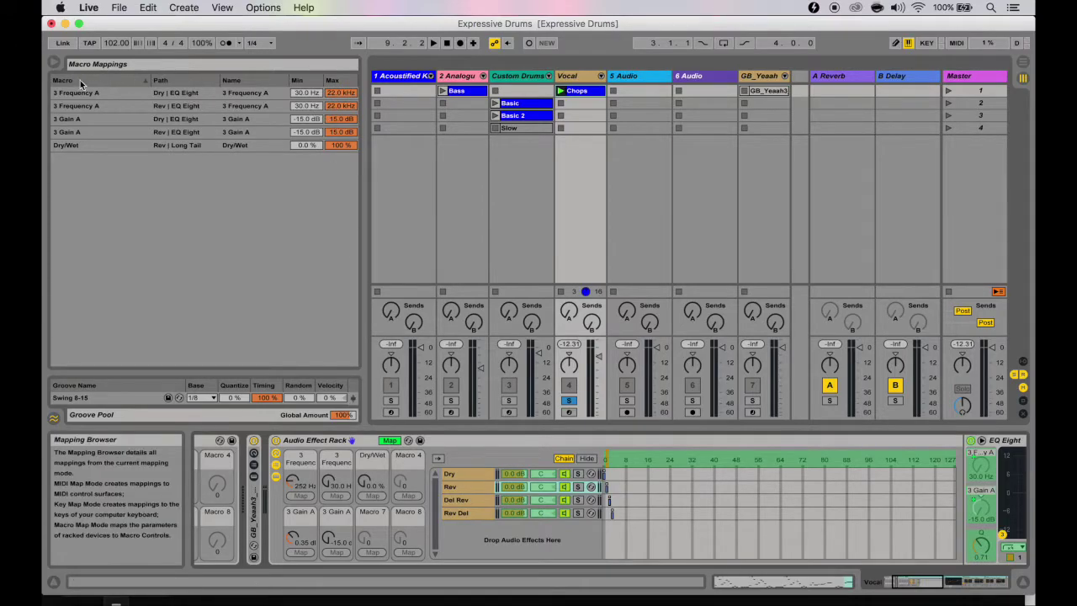
# - Try deleting the Dry chain's 3 Gain A macro mapping, and undo the deletion
pyautogui.click(248, 117)
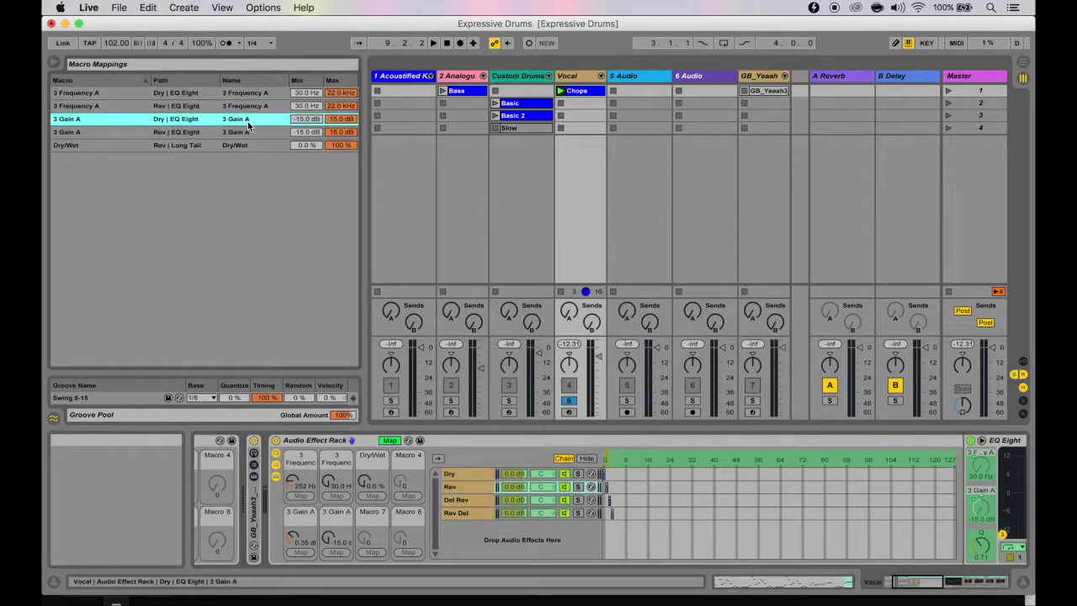
pyautogui.press('Delete')
pyautogui.press('super+z')
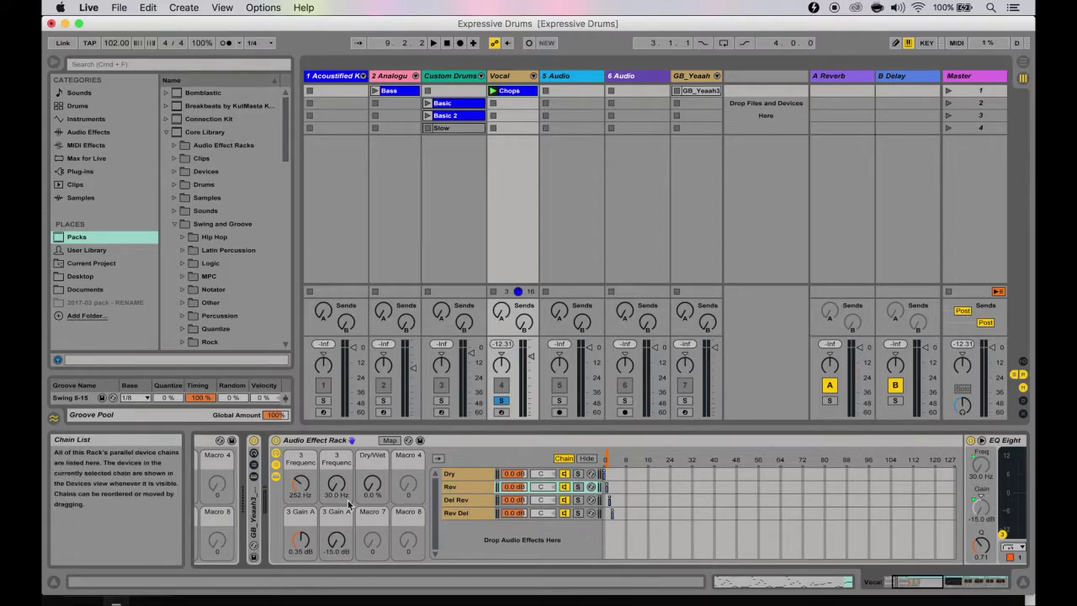
# - Unfold the Vocal track's chains in the mixer and look through its individual slice channels
pyautogui.hscroll(-3, 562, 503)
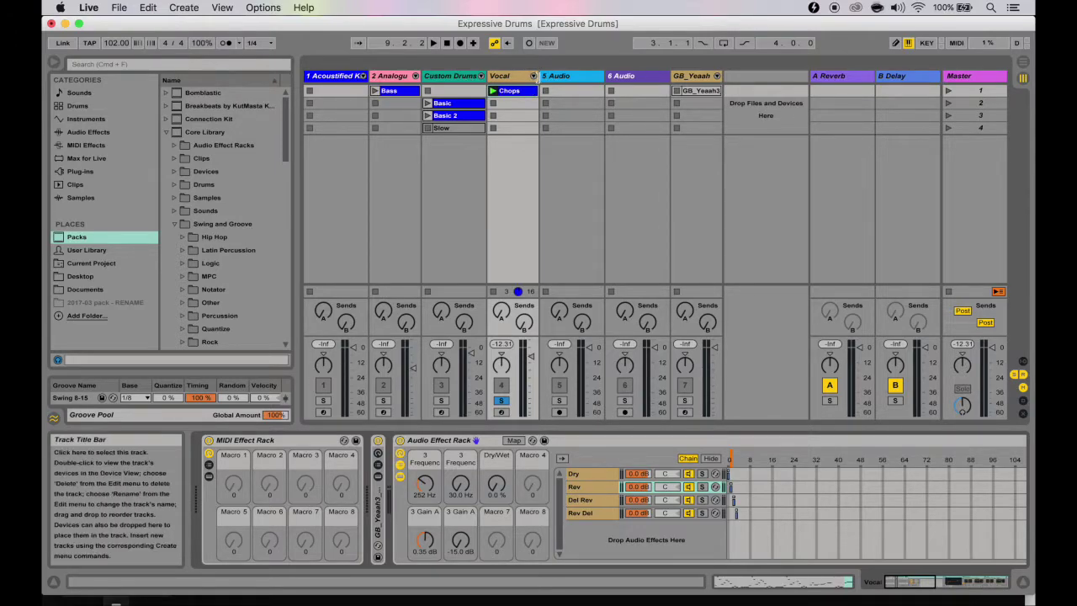
pyautogui.click(533, 76)
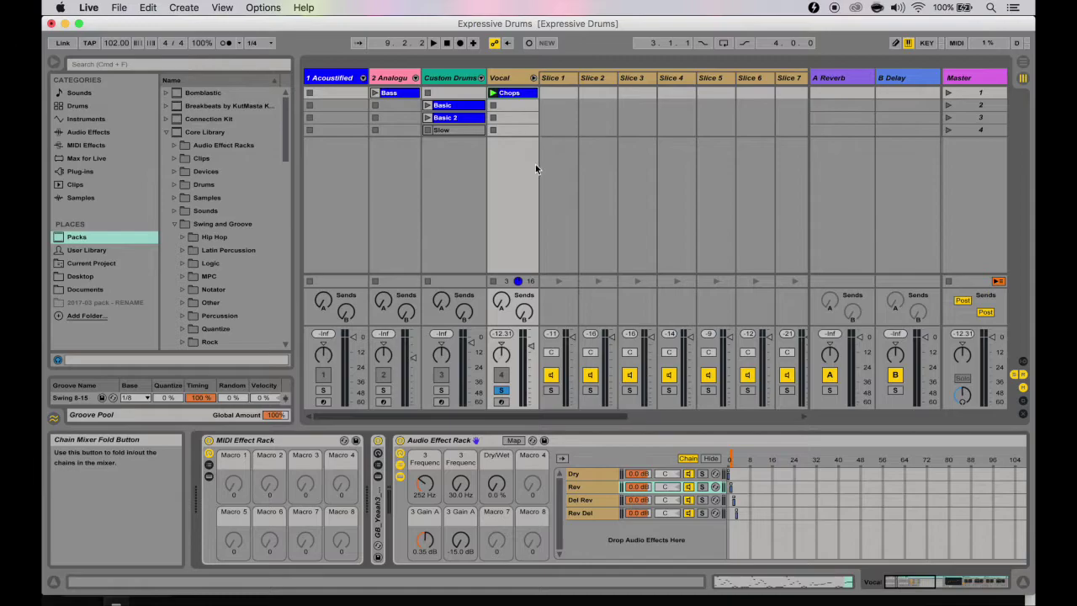
pyautogui.hscroll(10, 640, 199)
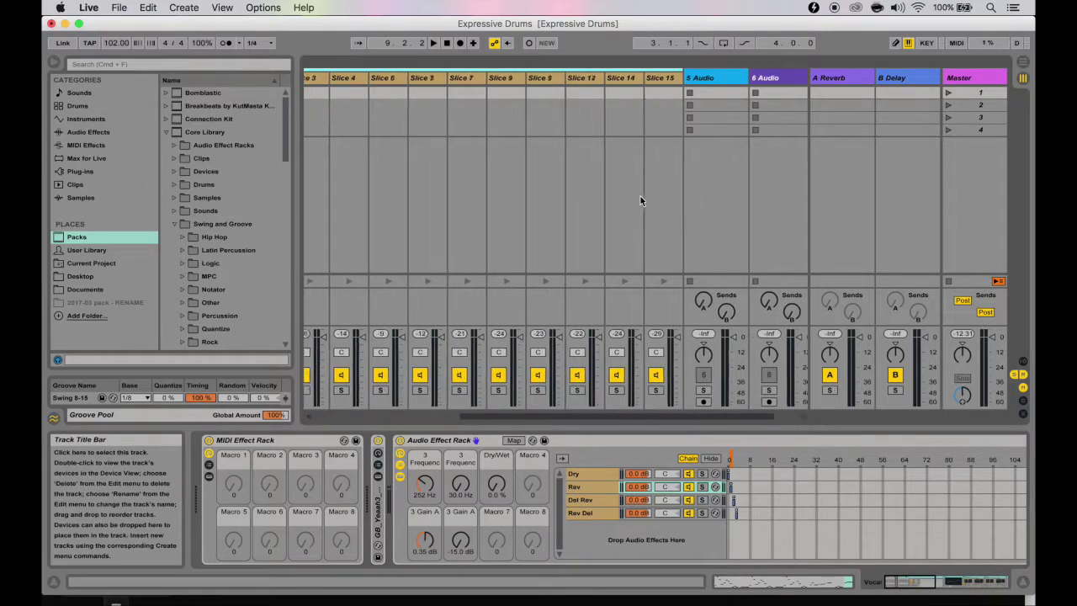
pyautogui.hscroll(-10, 640, 196)
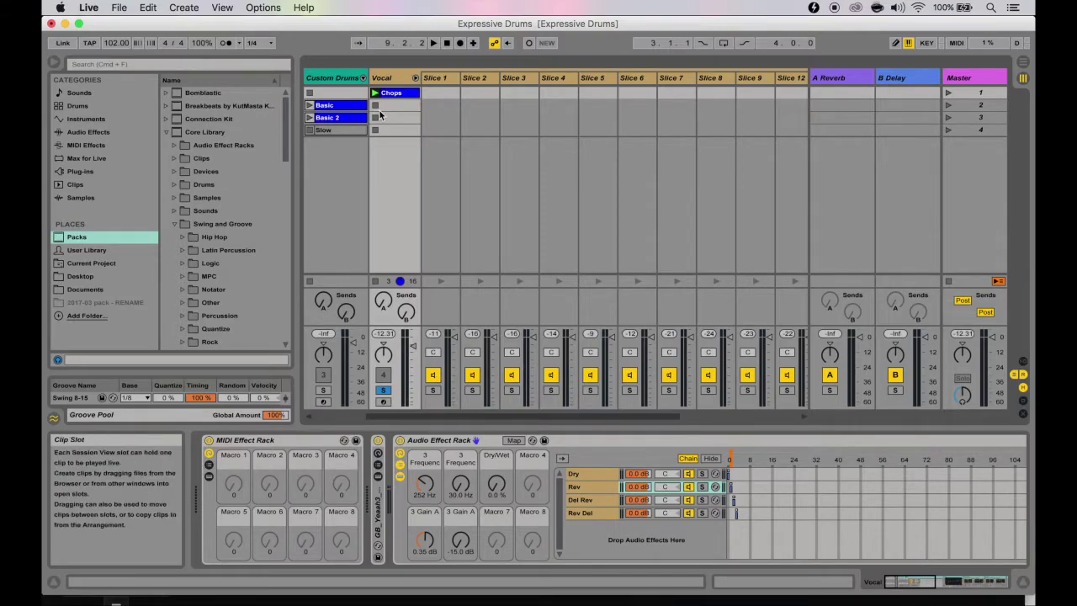
# - Try the Slice 2 chain's volume at -inf dB while the Chops clip plays, raise it again, and fold the Vocal chains away
pyautogui.press('space')
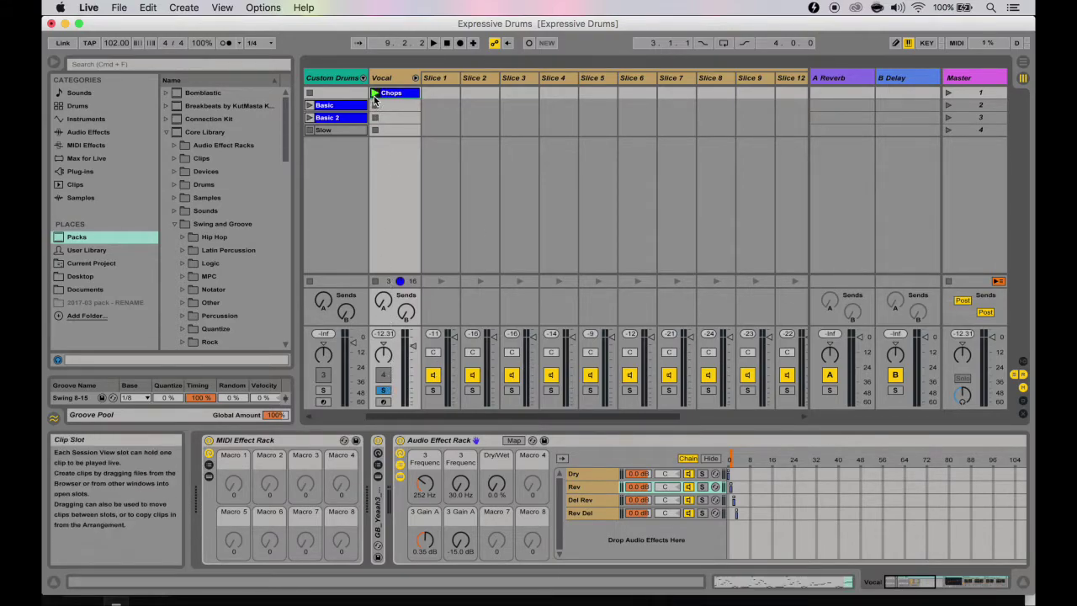
pyautogui.hscroll(5, 595, 311)
pyautogui.hscroll(-3, 595, 310)
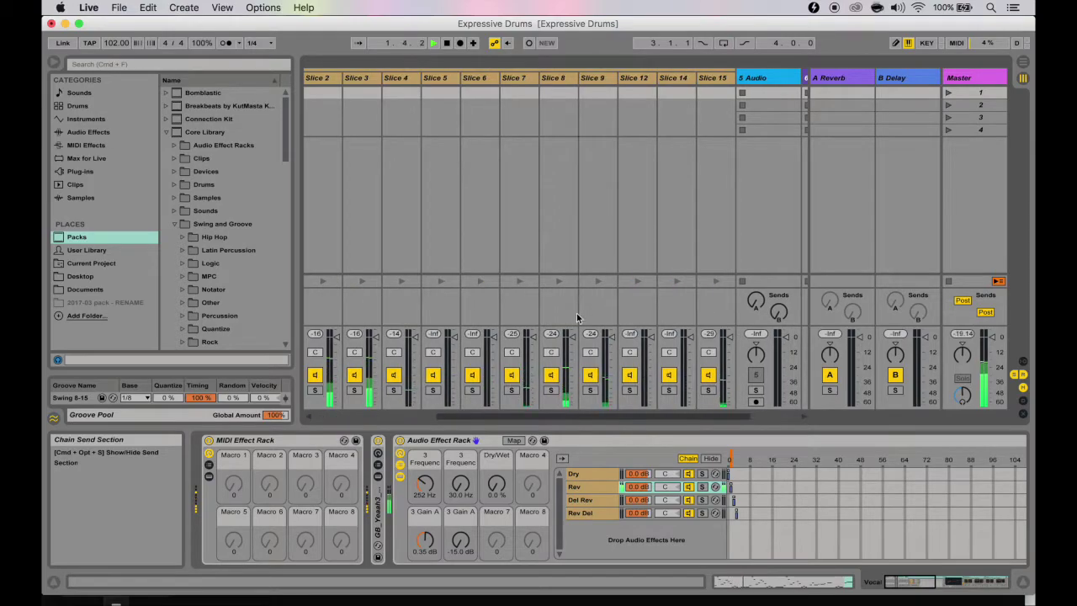
pyautogui.hscroll(-2, 592, 383)
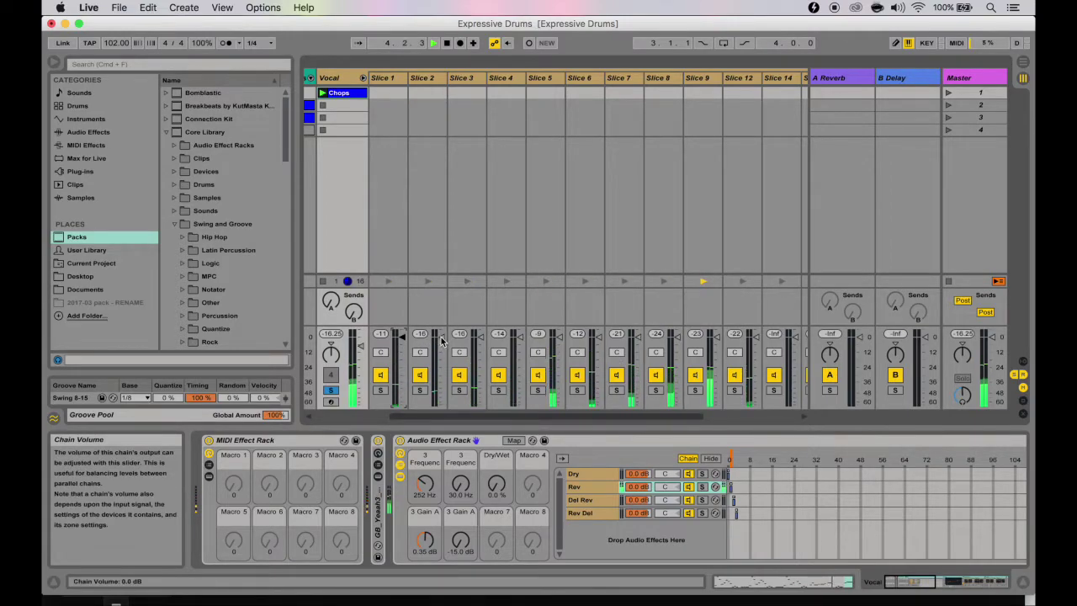
pyautogui.moveTo(439, 385); pyautogui.dragTo(437, 405)
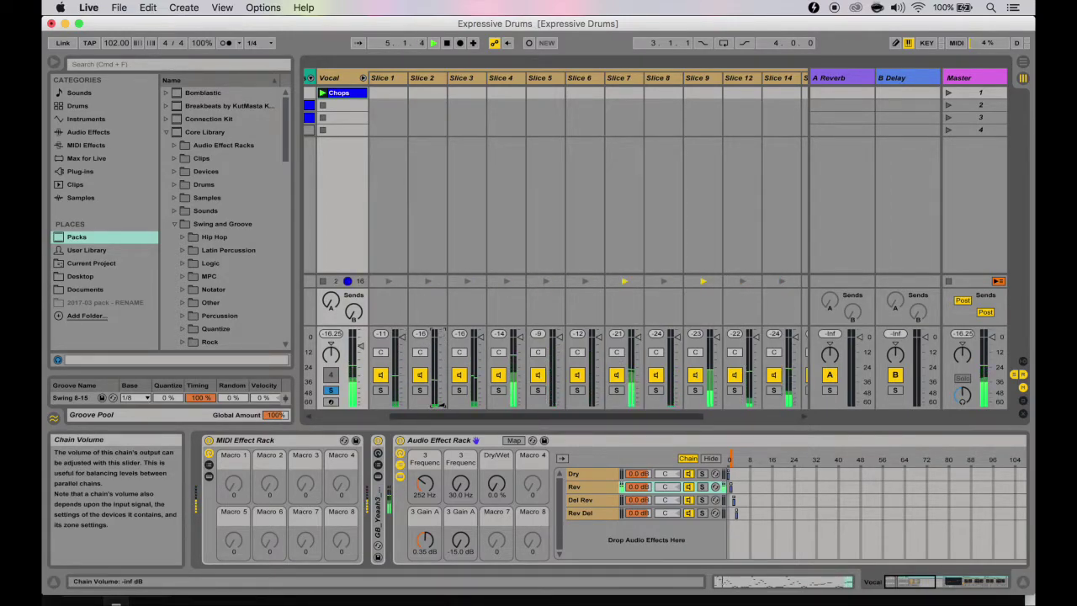
pyautogui.moveTo(437, 405); pyautogui.dragTo(440, 369)
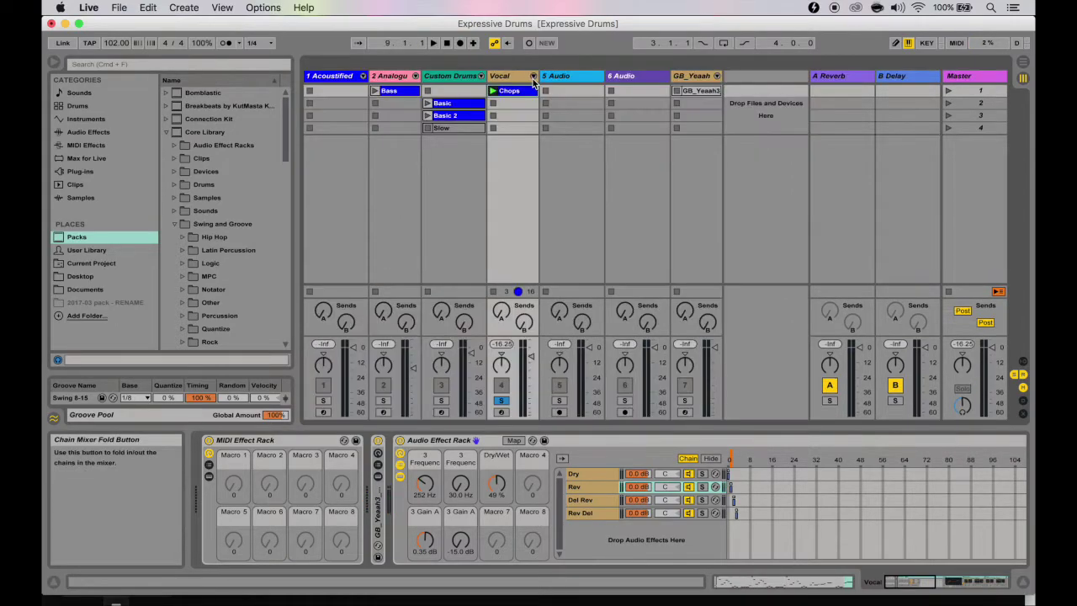
pyautogui.click(534, 78)
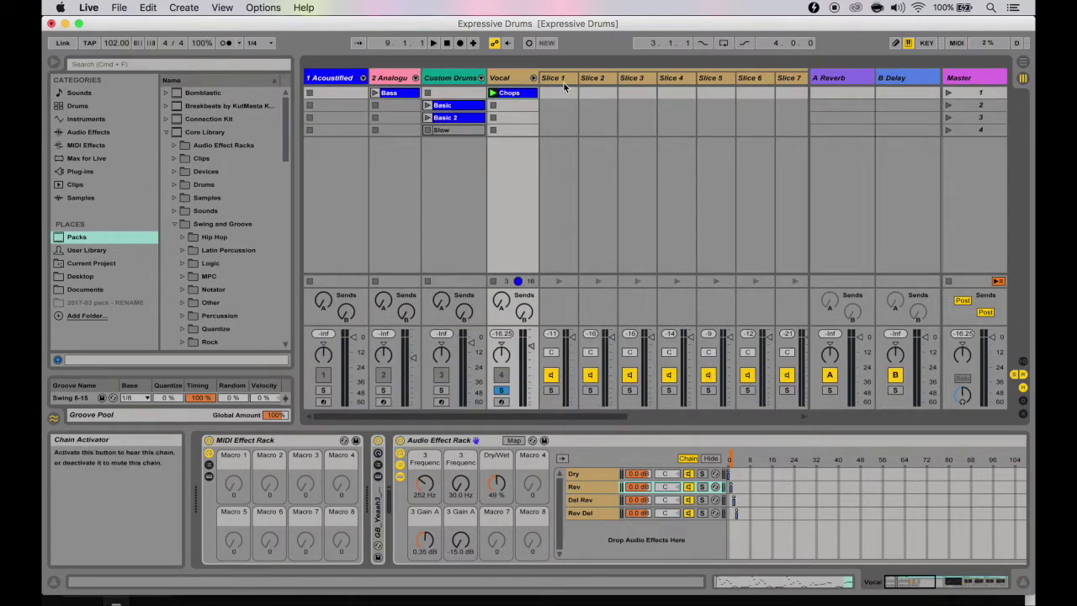
pyautogui.click(533, 78)
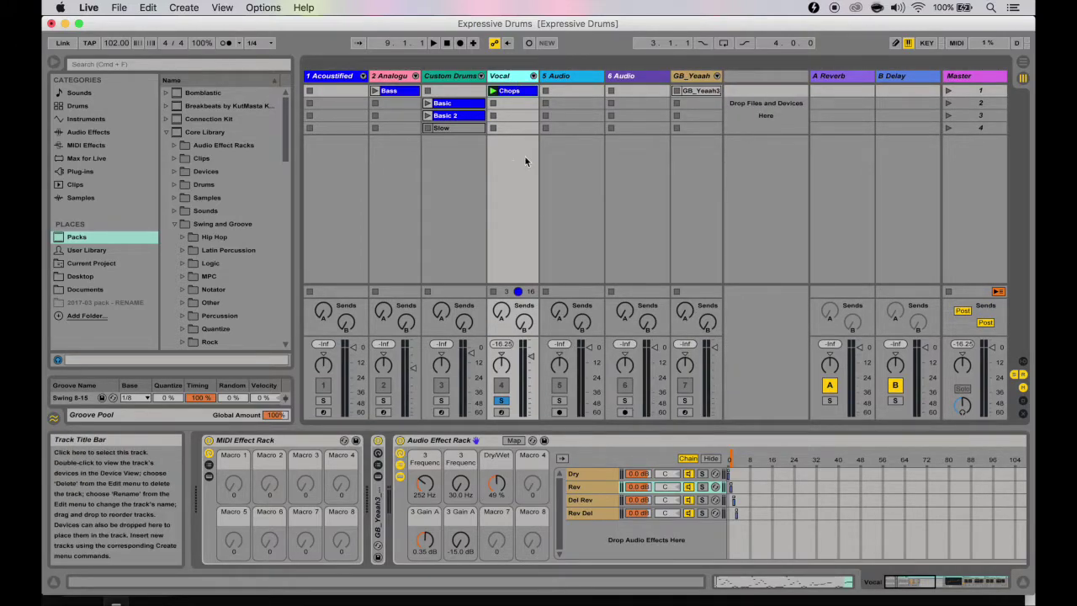
# - Preview the Slice 1, Slice 2 and Slice 3 pads in the Vocal track's GB_Yeaah3_Vocal rack
pyautogui.hscroll(5, 474, 499)
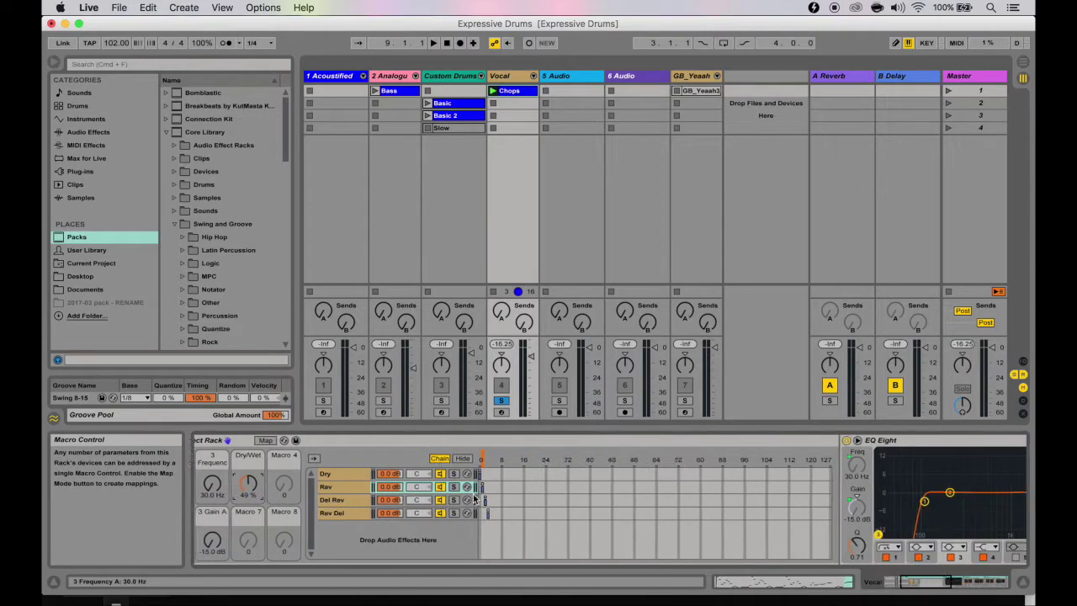
pyautogui.hscroll(6, 474, 499)
pyautogui.hscroll(-15, 538, 529)
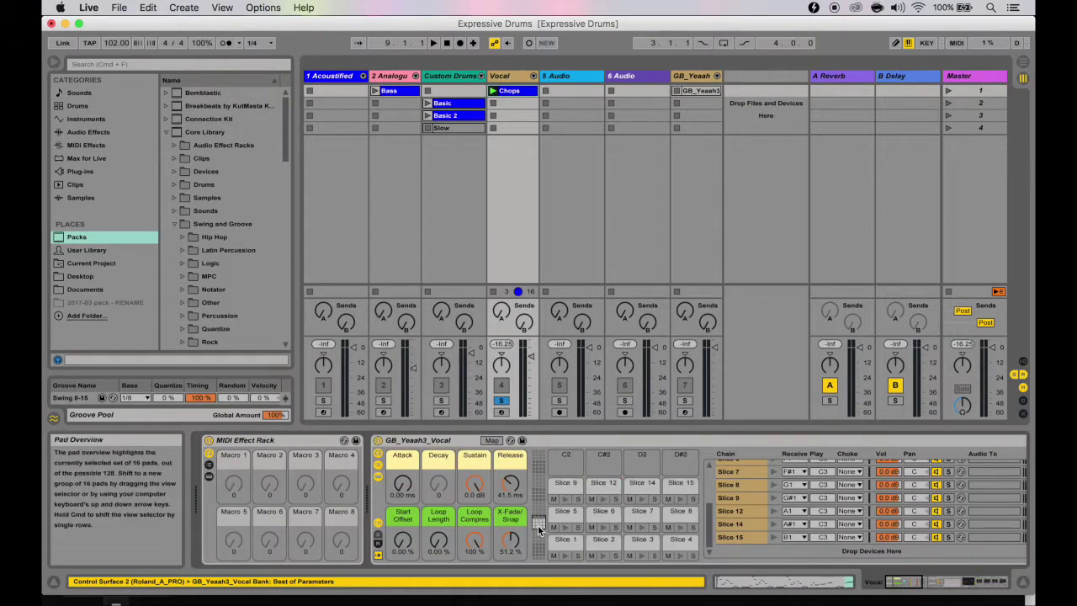
pyautogui.click(566, 556)
pyautogui.click(604, 556)
pyautogui.click(642, 556)
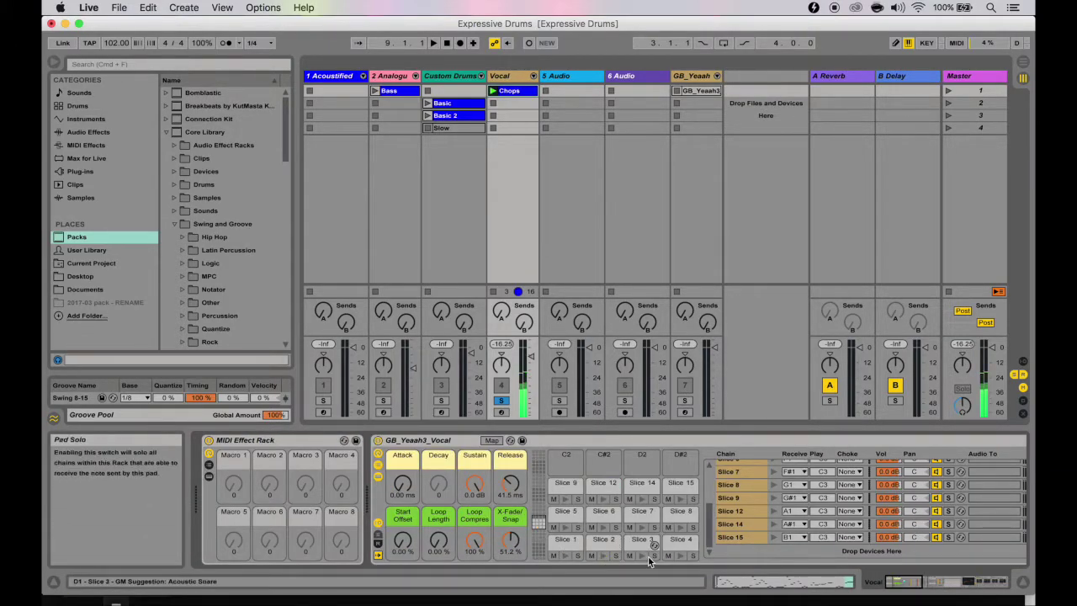
pyautogui.click(662, 530)
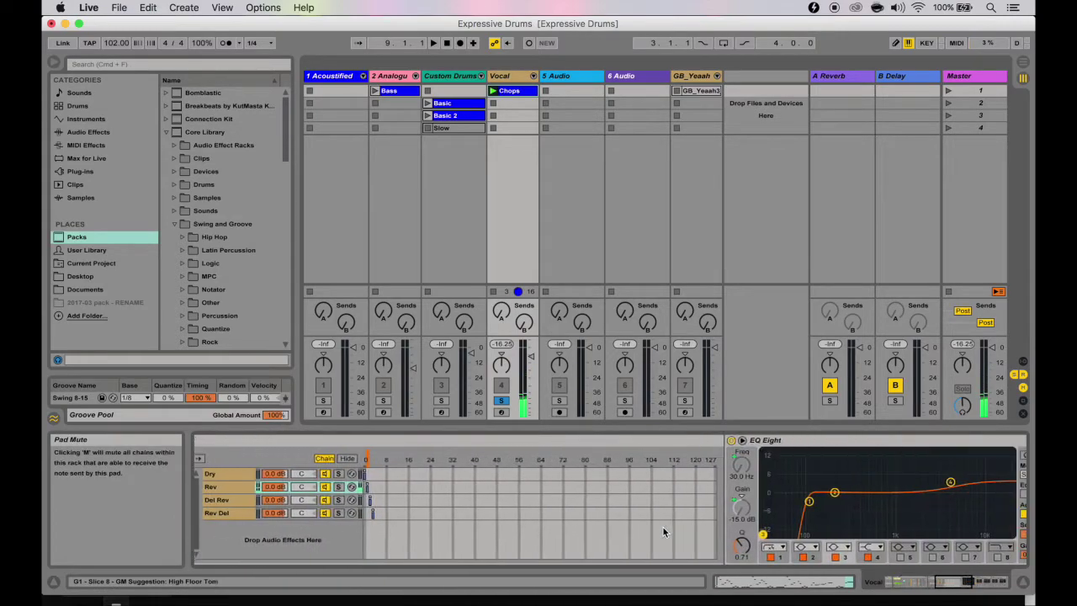
# - Set the Dry/Wet macro of the Vocal track's Audio Effect Rack to 0%
pyautogui.hscroll(-4, 663, 531)
pyautogui.moveTo(368, 485); pyautogui.dragTo(368, 442)
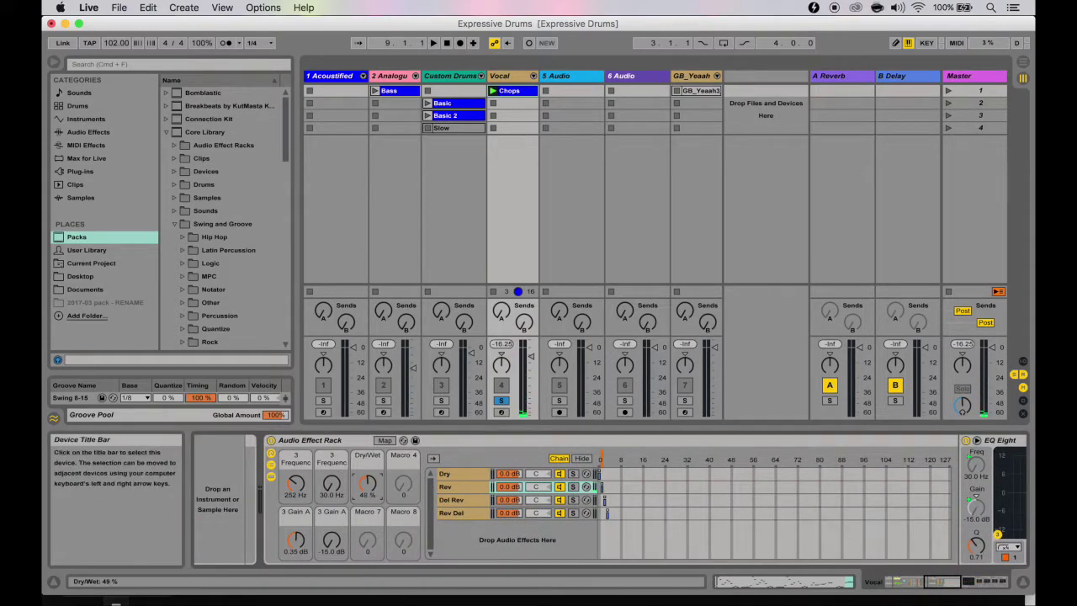
pyautogui.hscroll(-5, 367, 486)
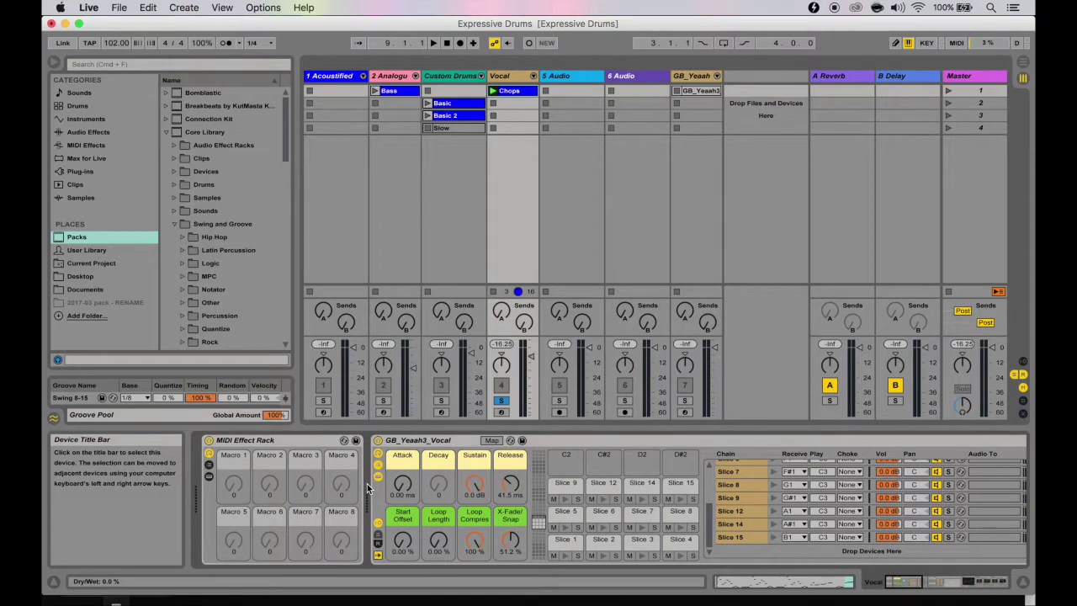
# - Play the Basic clip with the Custom Drums chains unfolded, and move the Audio Effect Rack's chain selector to the None chain
pyautogui.click(482, 77)
pyautogui.click(482, 76)
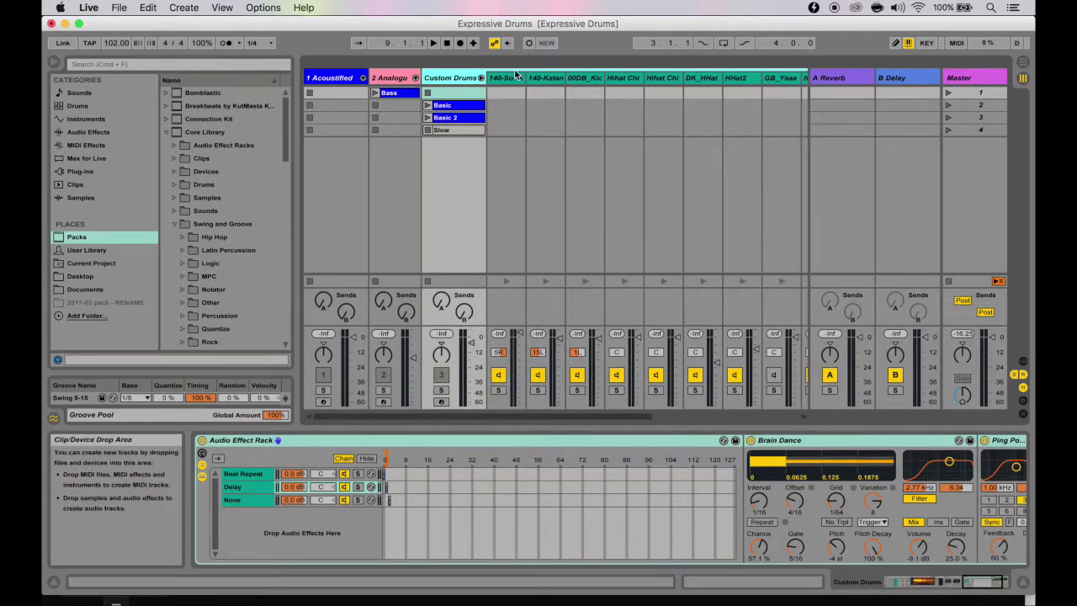
pyautogui.hscroll(3, 647, 210)
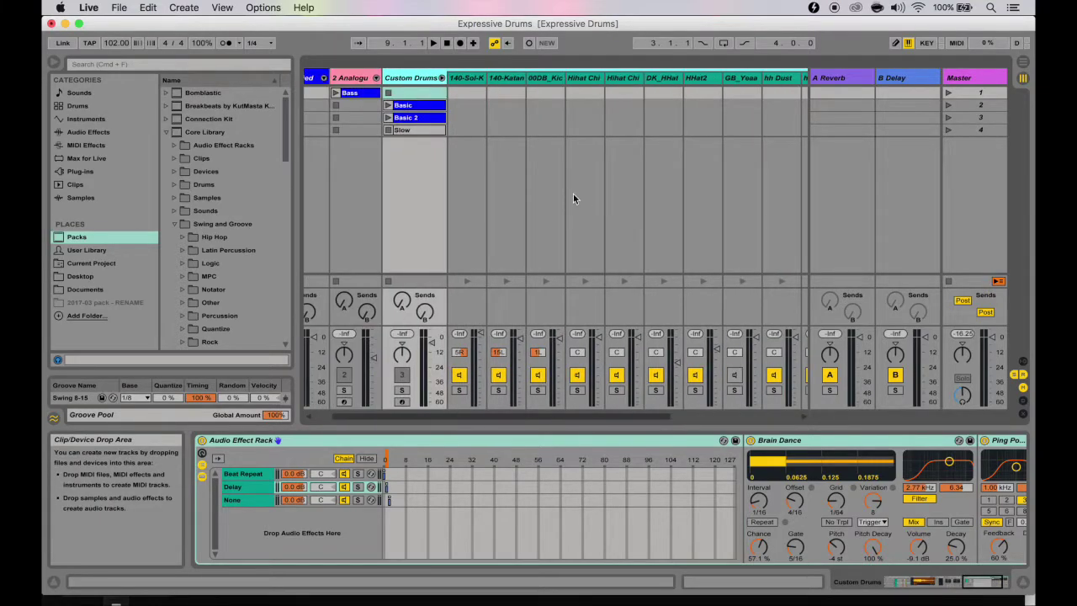
pyautogui.click(388, 106)
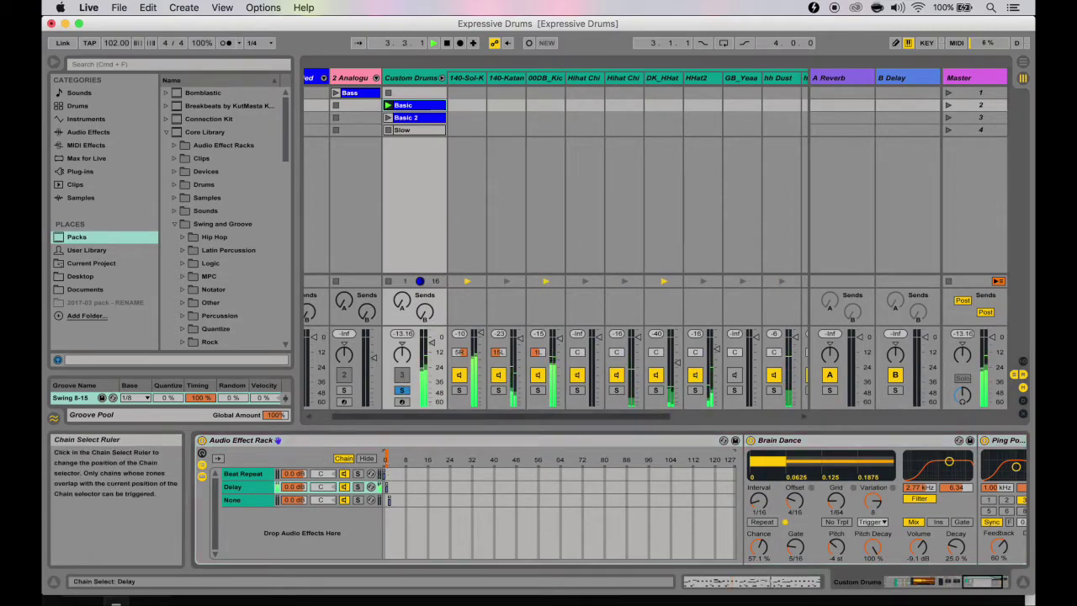
pyautogui.click(385, 457)
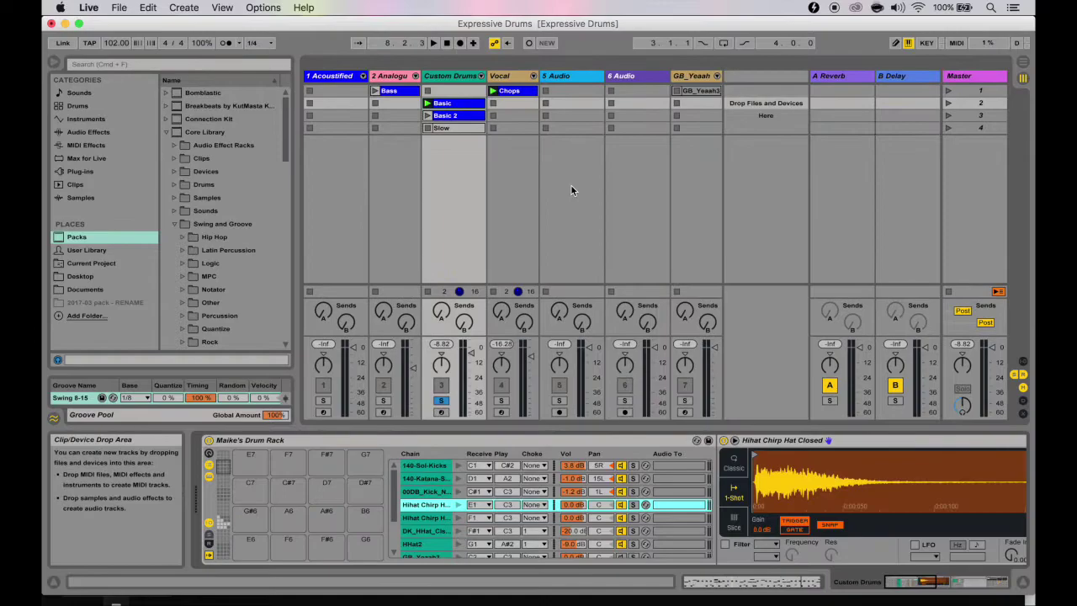
# - Compare the device racks of the Vocal, Analogue Bass and Custom Drums tracks
pyautogui.click(498, 75)
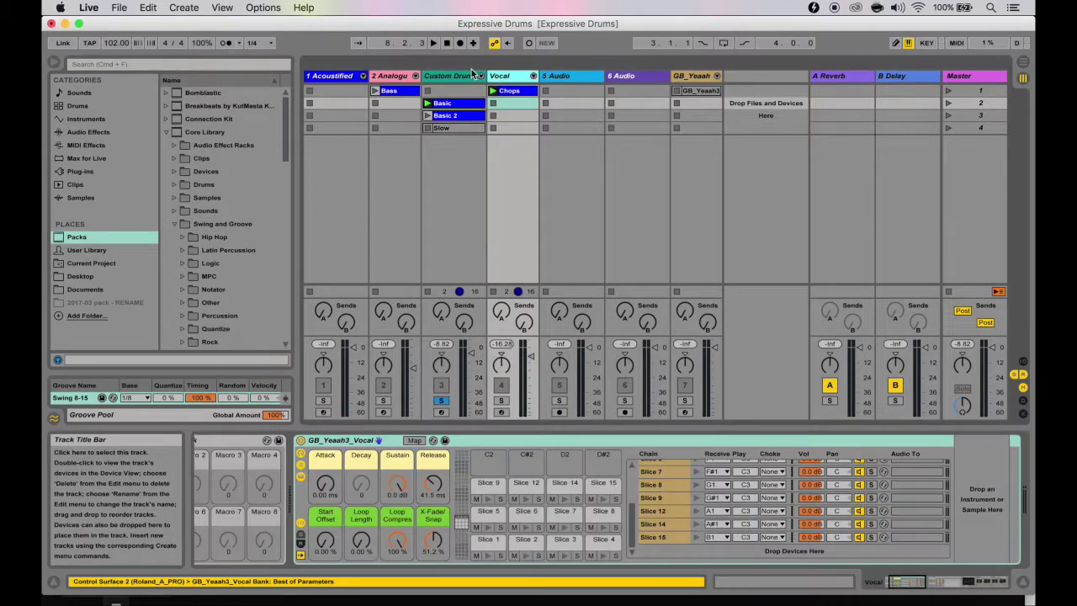
pyautogui.click(391, 76)
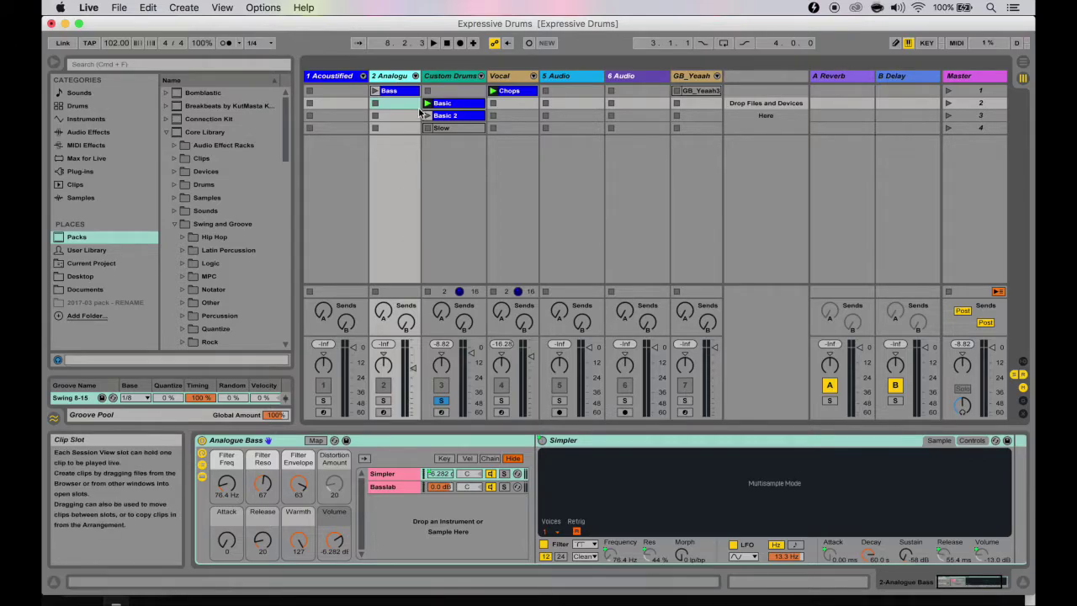
pyautogui.click(452, 77)
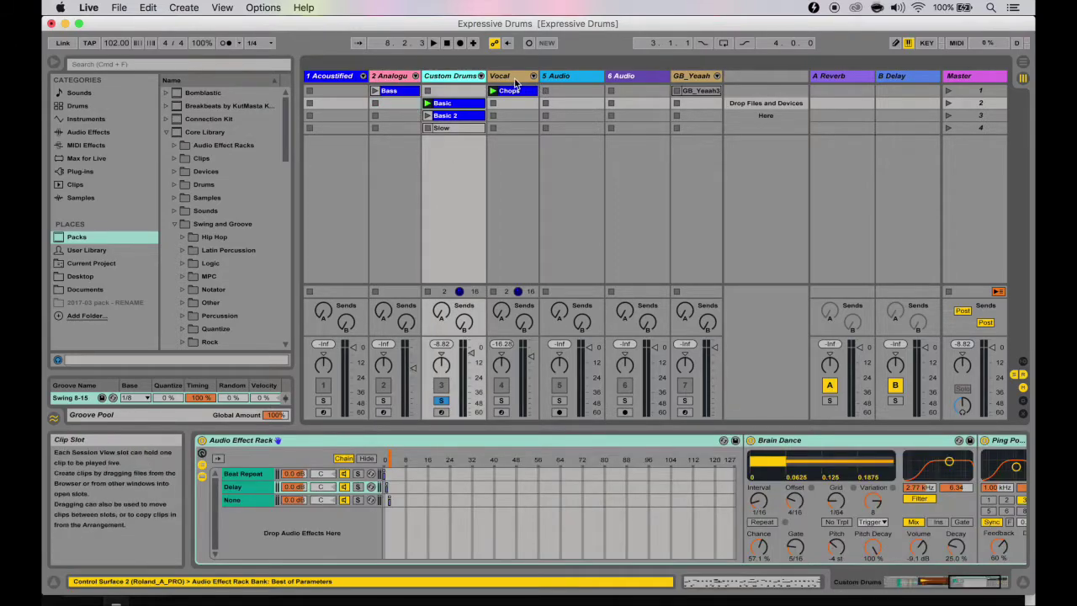
pyautogui.click(513, 79)
pyautogui.click(460, 78)
pyautogui.click(500, 77)
pyautogui.click(460, 78)
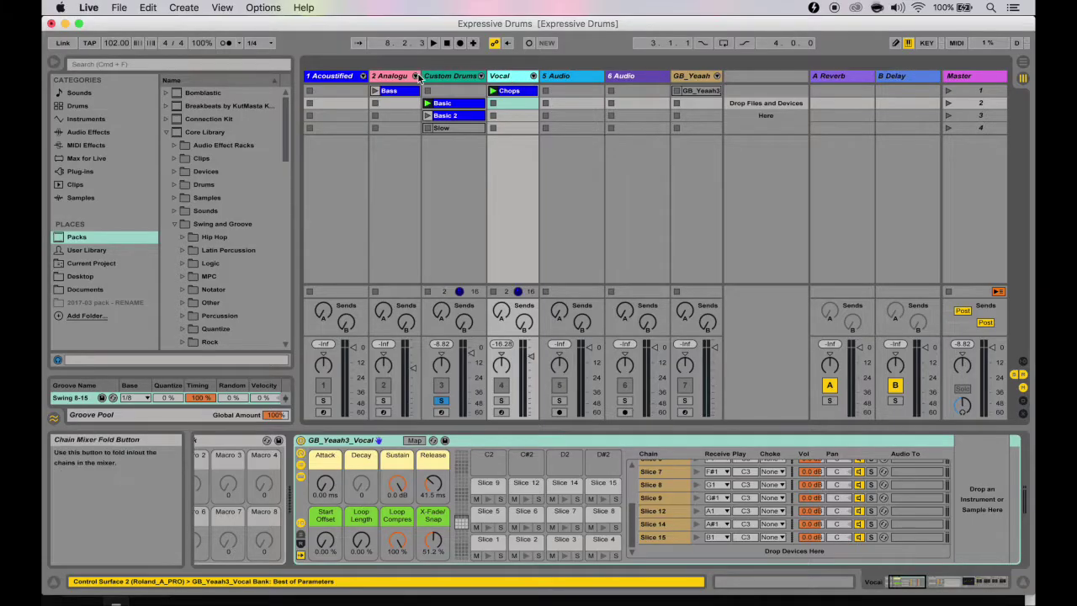
pyautogui.click(446, 75)
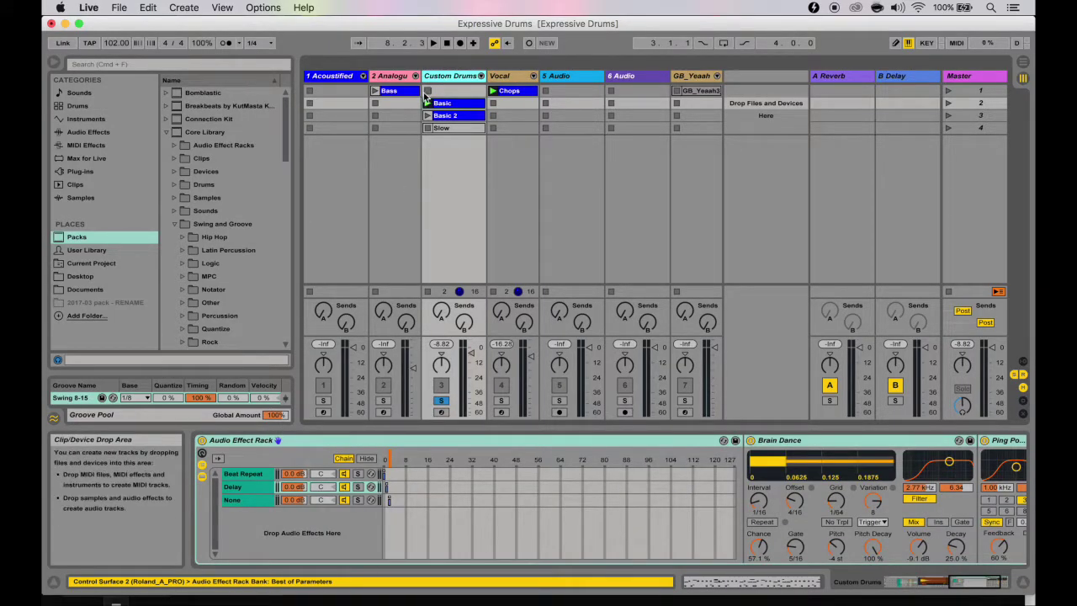
# - Show the drum rack's C1 pad range on the Custom Drums track and preview its kick, Hihat Chirp Hat and HHat2 pads
pyautogui.hscroll(-5, 357, 511)
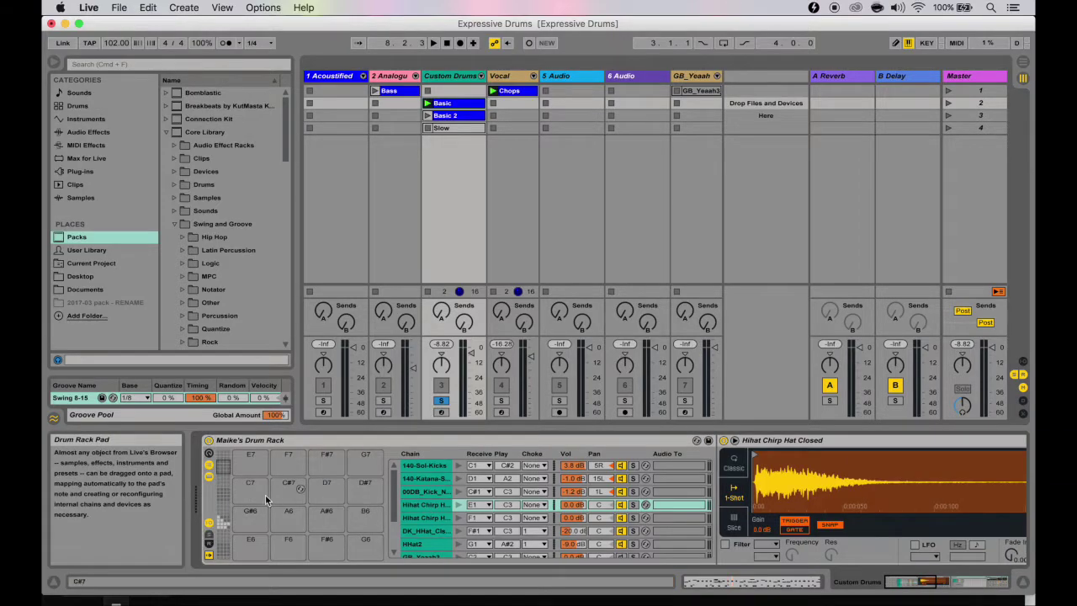
pyautogui.click(225, 522)
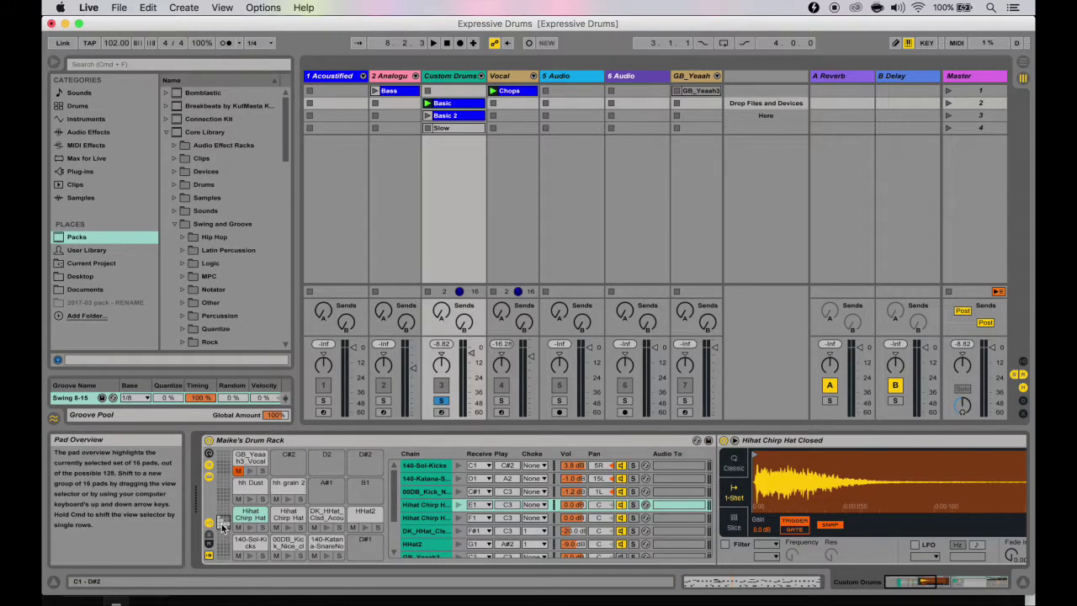
pyautogui.click(253, 556)
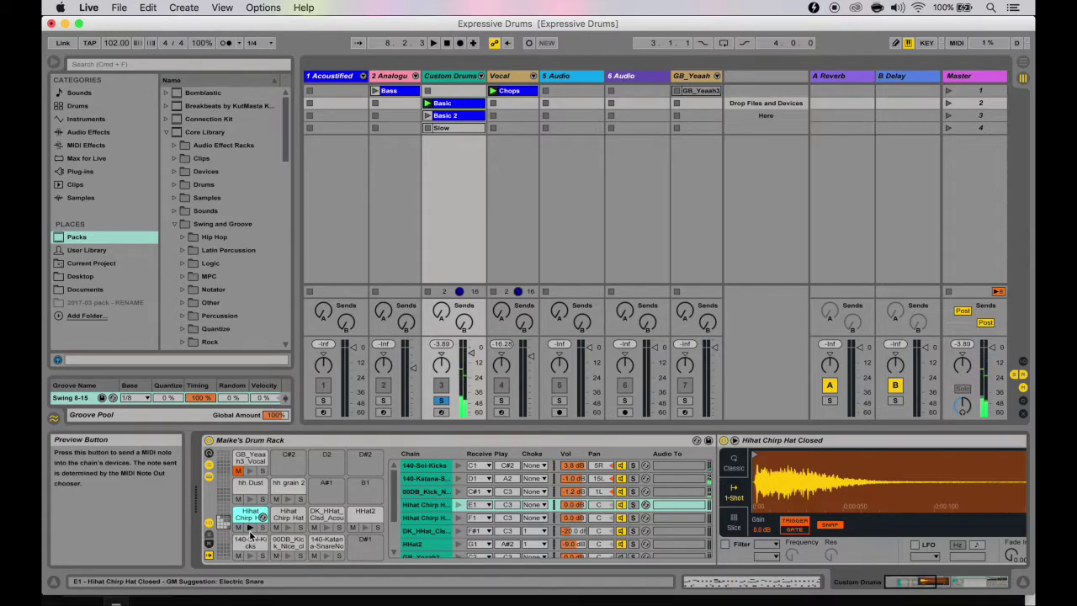
pyautogui.click(284, 540)
pyautogui.click(286, 527)
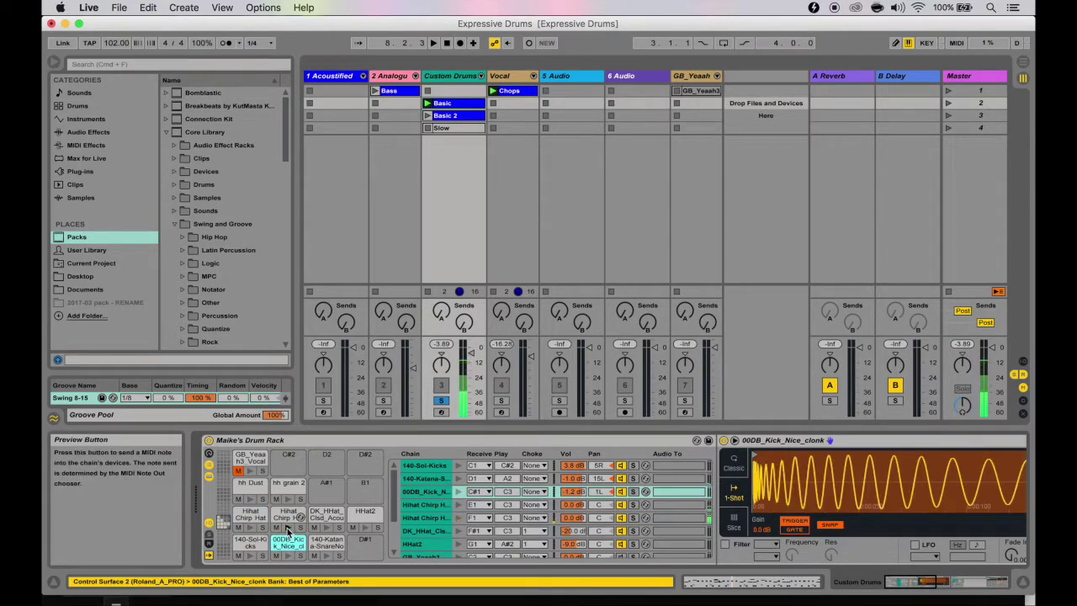
pyautogui.click(286, 528)
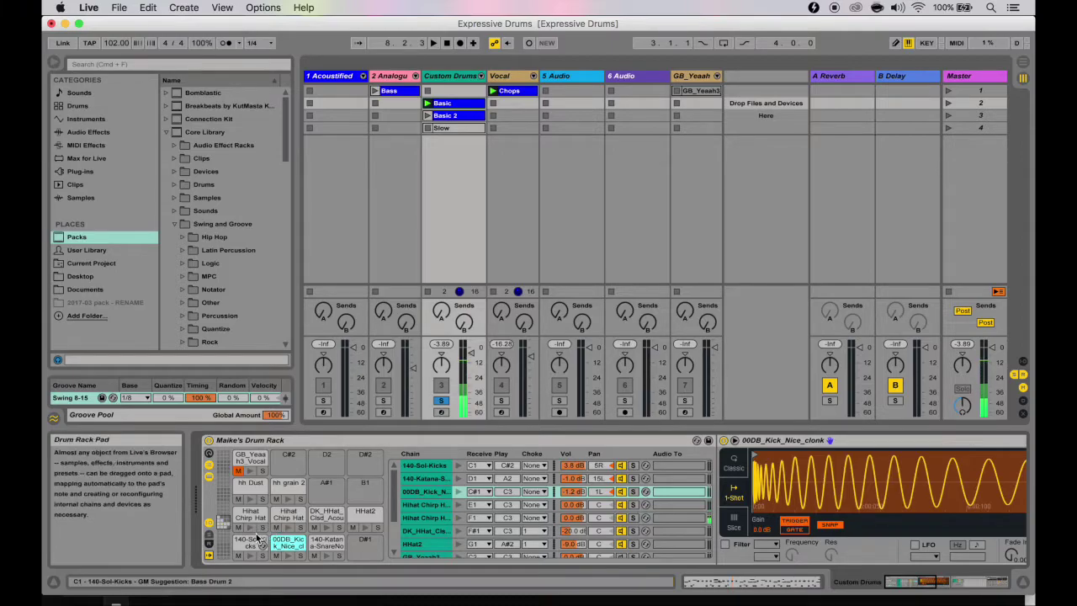
pyautogui.click(251, 528)
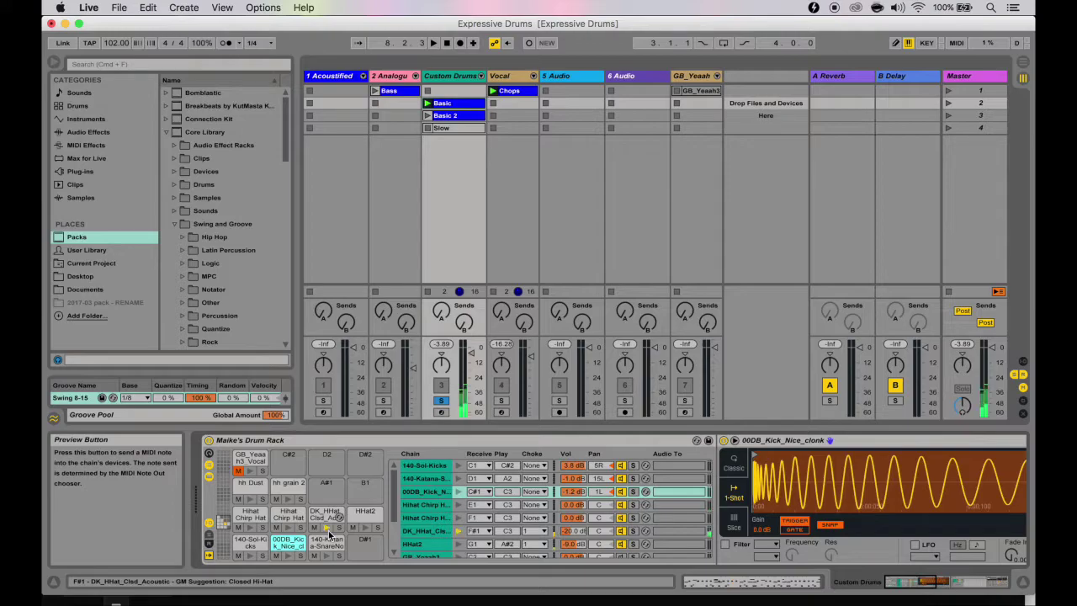
pyautogui.click(365, 528)
pyautogui.click(362, 528)
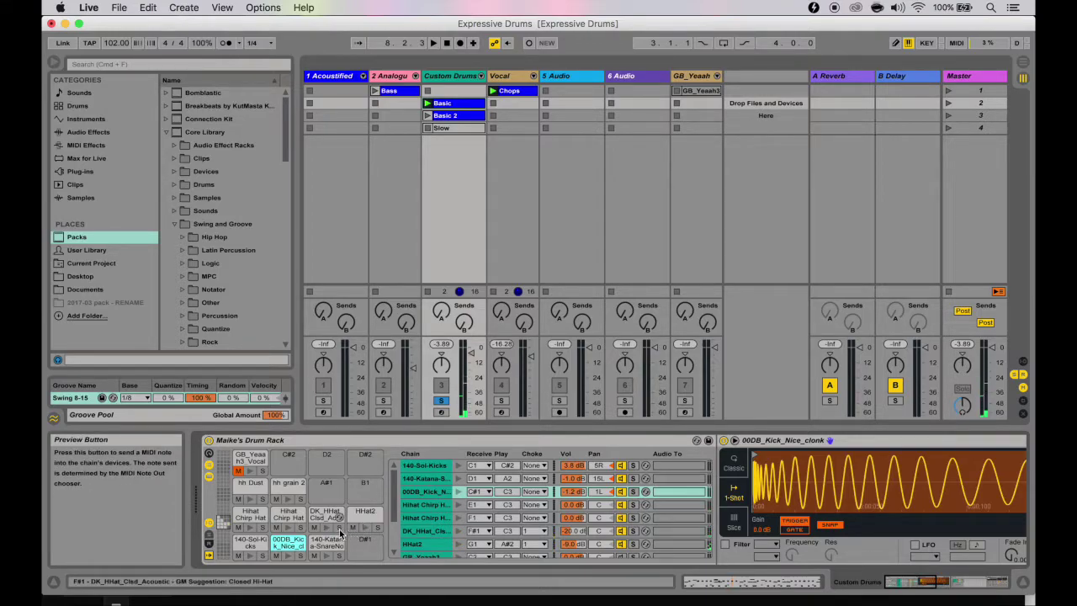
# - Preview the DK_HHat_Clsd_Acoustic pad, show the HHat2 pad's sample, and browse the library's Samples category
pyautogui.click(329, 530)
pyautogui.click(367, 515)
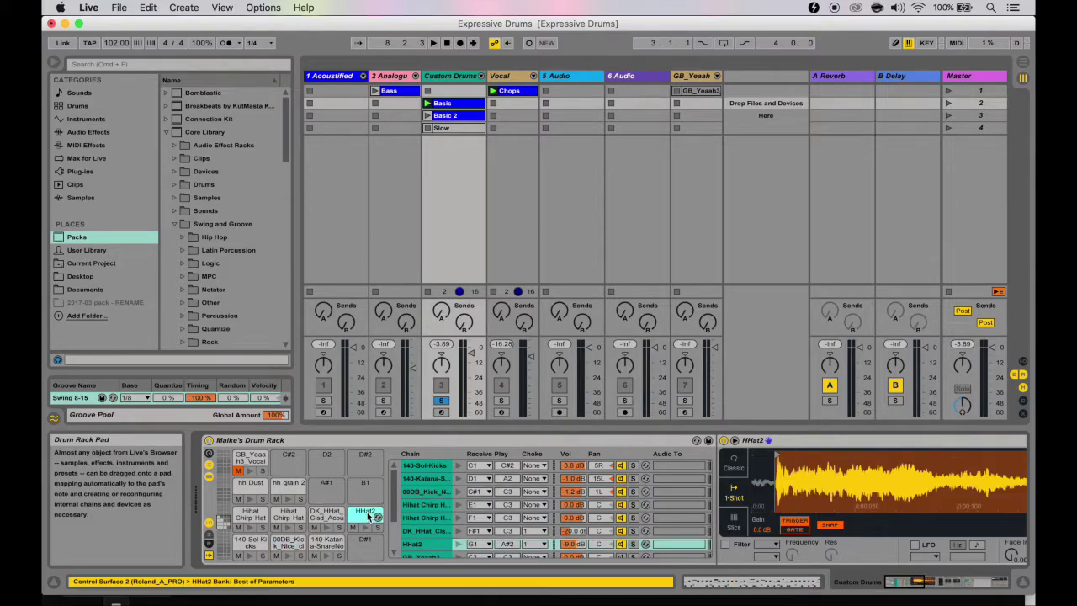
pyautogui.click(67, 197)
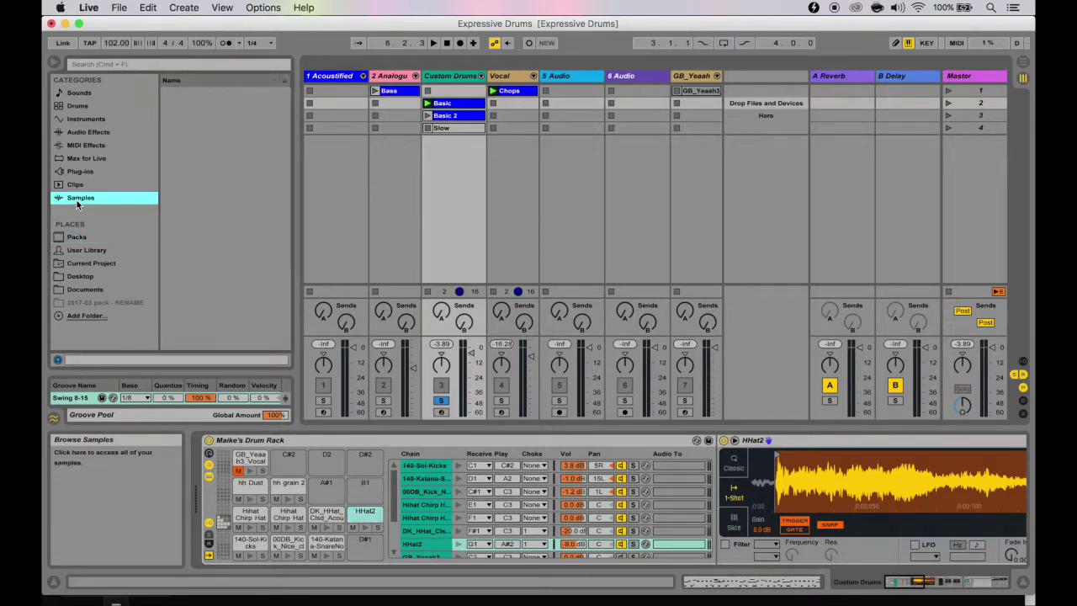
# - Compare the devices behind the 00DB_Kick_Nice_clonk, Hihat Chirp Hat Open and DK_HHat_Clsd_Acoustic pads
pyautogui.click(289, 542)
pyautogui.click(291, 515)
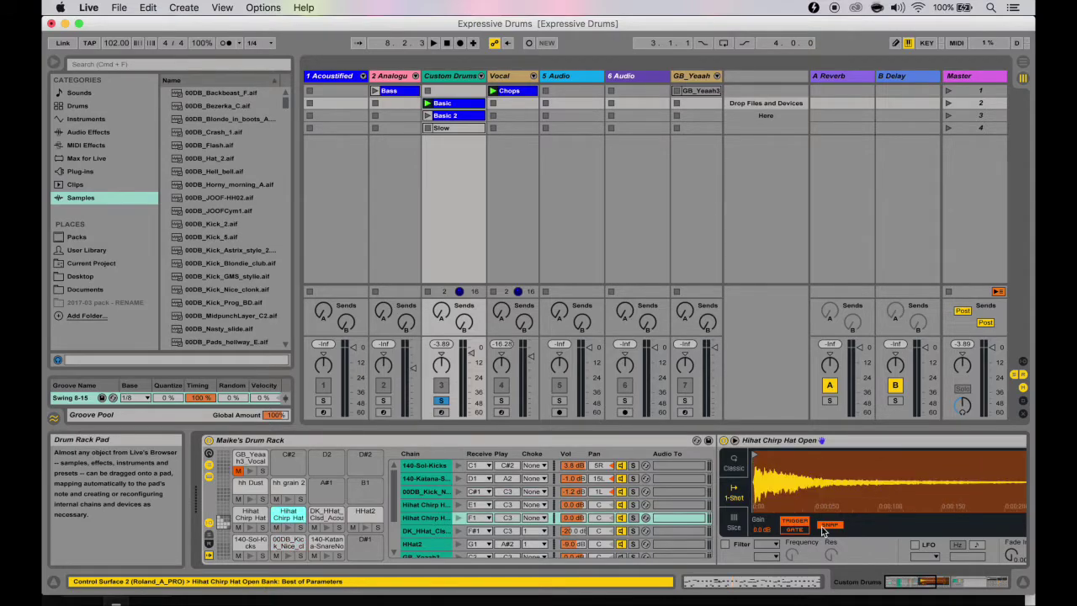
pyautogui.hscroll(5, 823, 530)
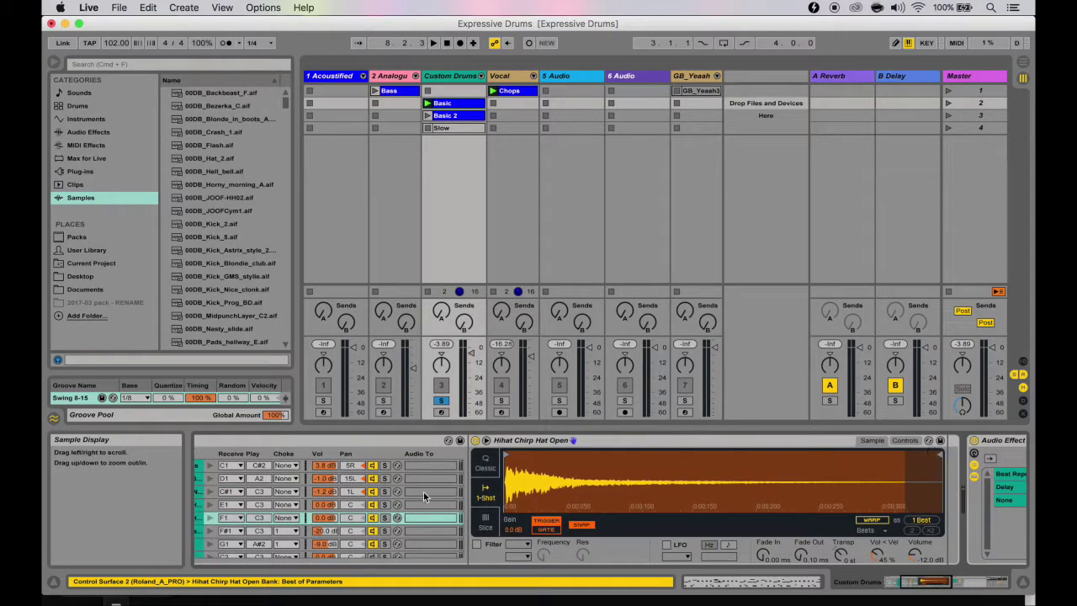
pyautogui.hscroll(-4, 424, 492)
pyautogui.click(335, 530)
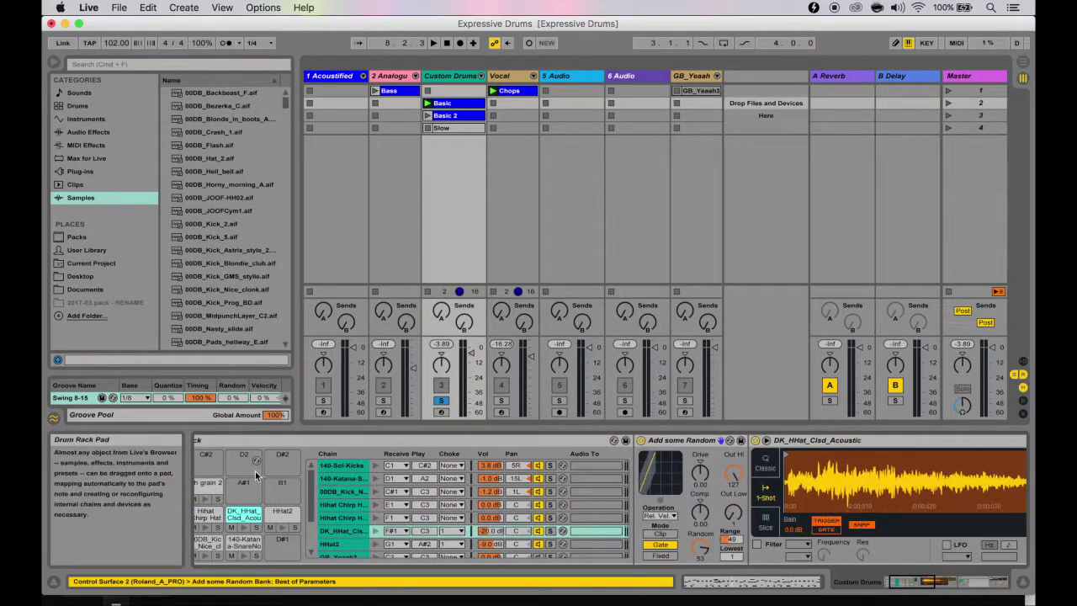
# - Shorten the 140-Sol-Kicks pad's sample so that only its first kick hit plays, and show the pad's Large Factory reverb
pyautogui.hscroll(-3, 249, 545)
pyautogui.click(252, 545)
pyautogui.hscroll(5, 863, 488)
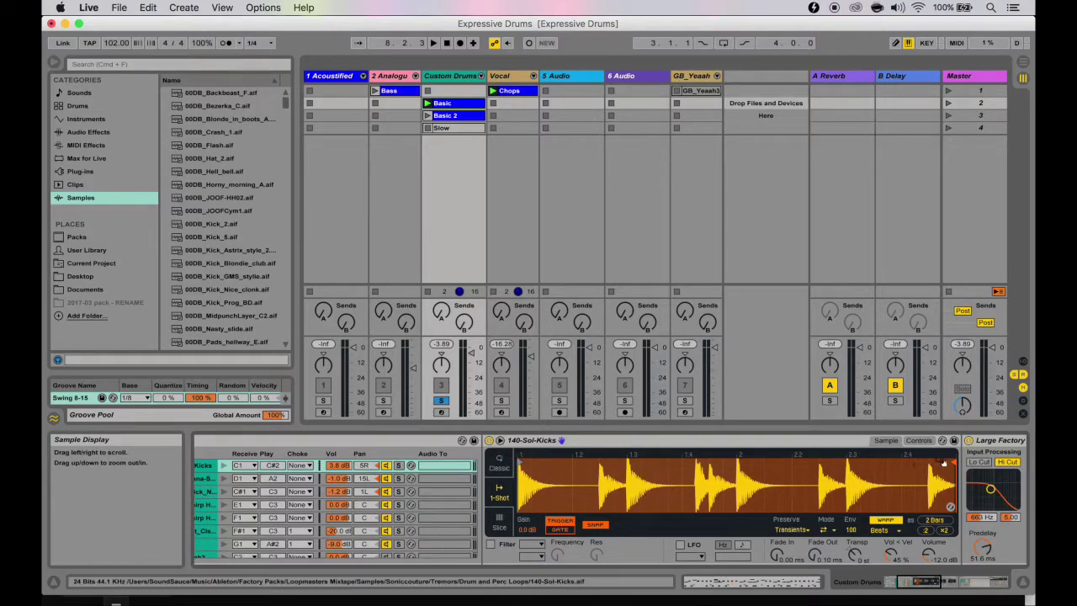
pyautogui.moveTo(945, 461)
pyautogui.mouseDown()
pyautogui.moveTo(607, 480)
pyautogui.moveTo(585, 500)
pyautogui.mouseUp()
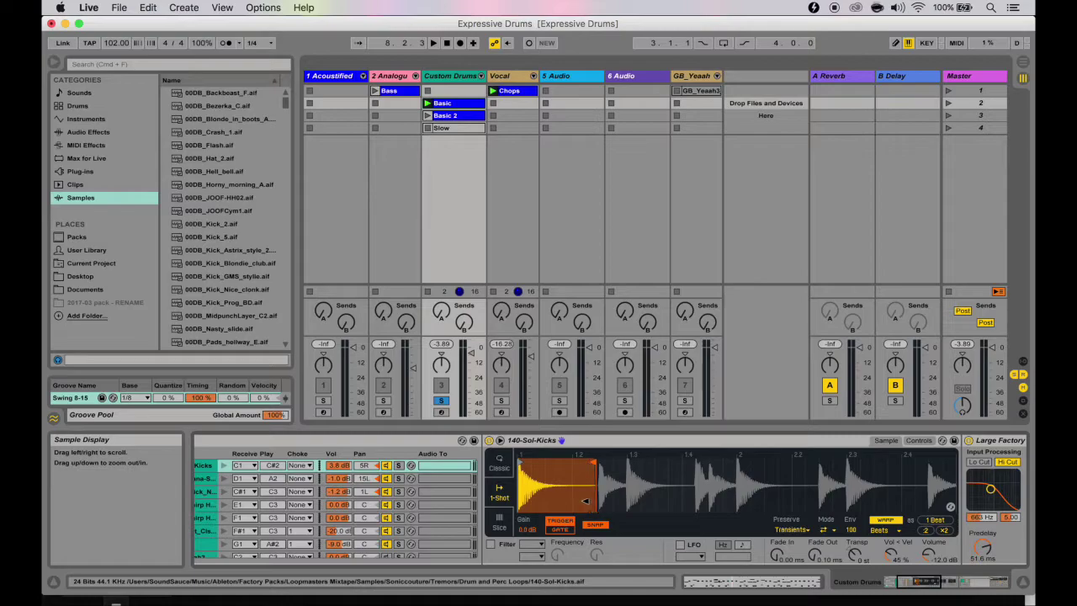
pyautogui.hscroll(-5, 594, 502)
pyautogui.hscroll(10, 707, 485)
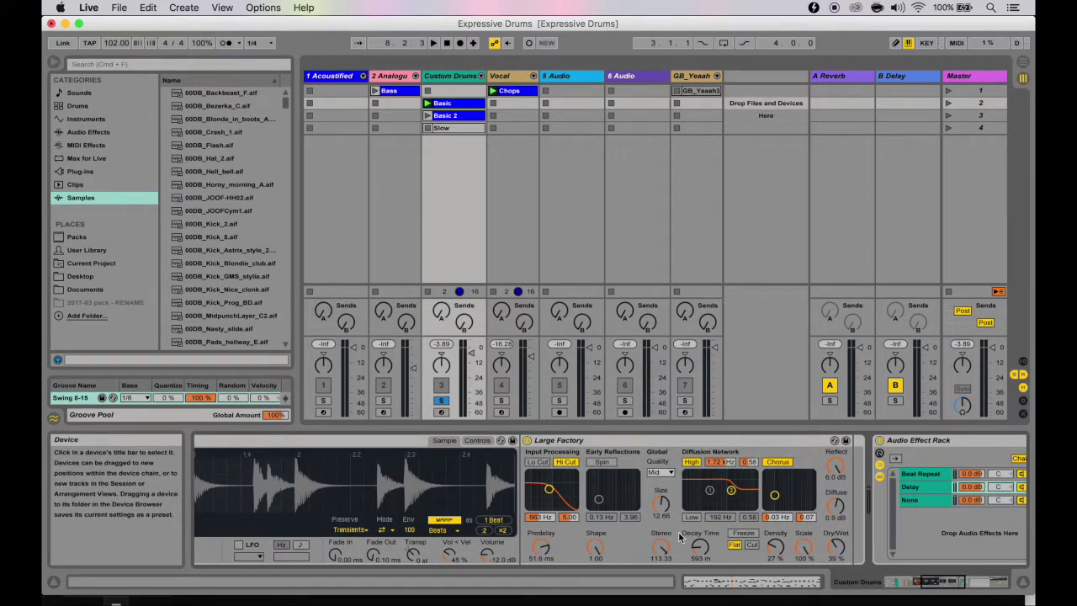
pyautogui.hscroll(-8, 519, 519)
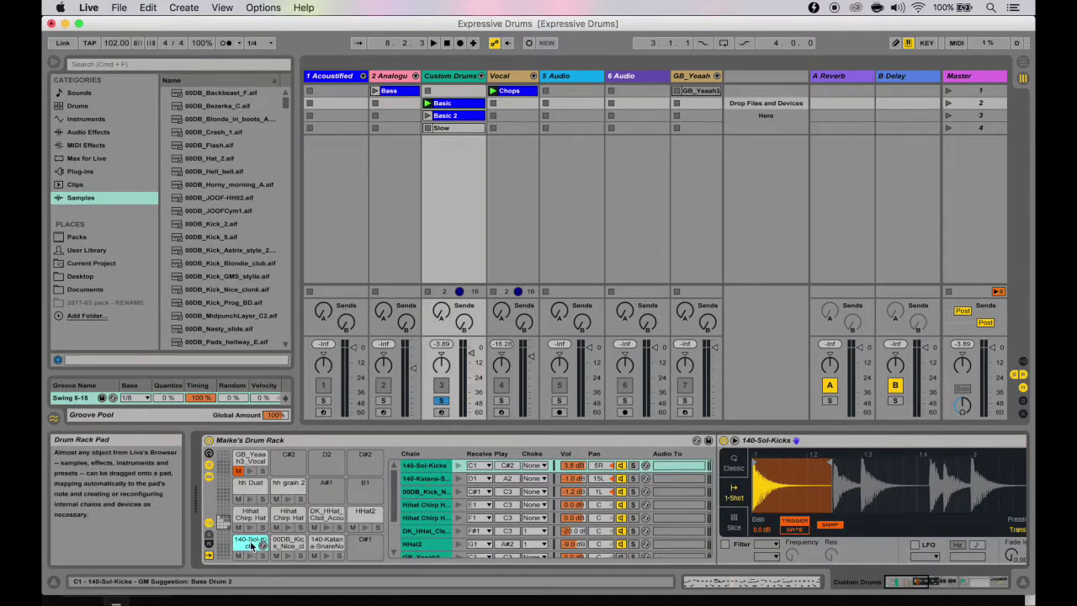
# - Step through the drum rack's kick, hi-hat, hh grain 2, hh Dust and HHat2 pads, and preview the HHat2 chain
pyautogui.click(289, 543)
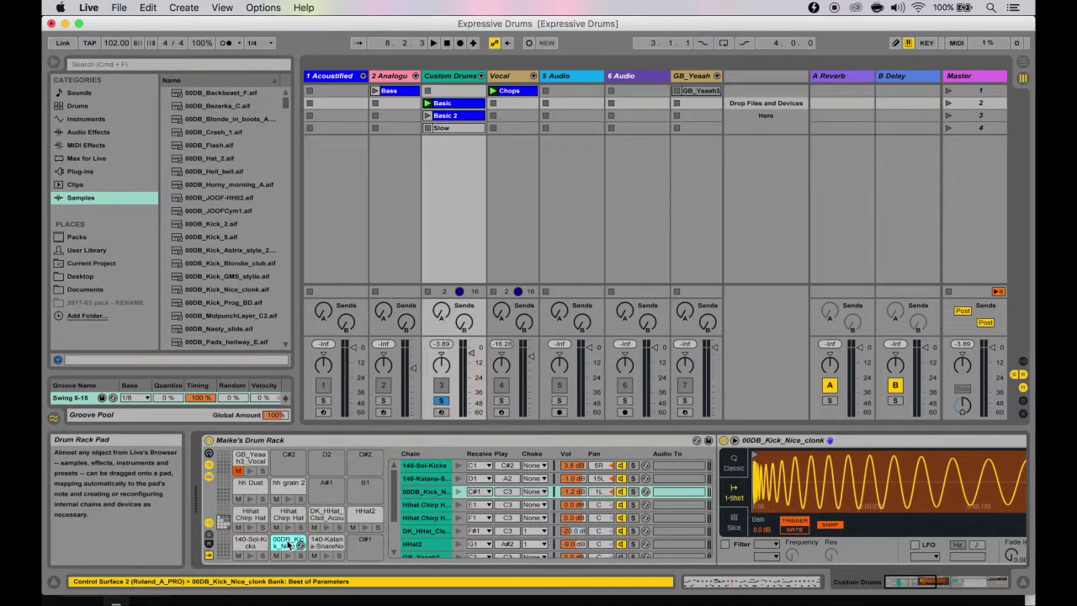
pyautogui.click(287, 516)
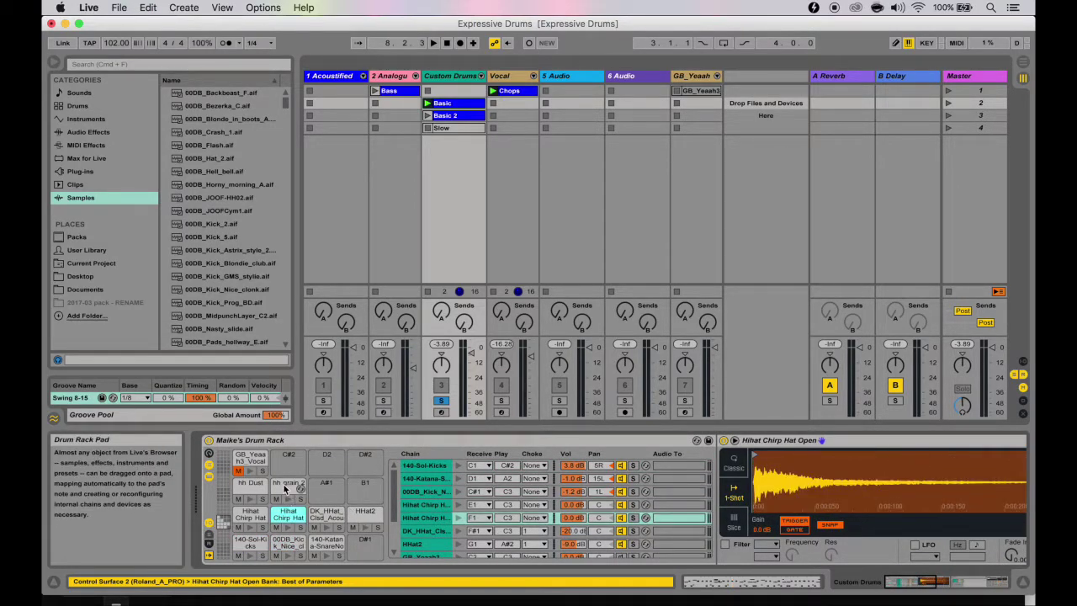
pyautogui.click(286, 488)
pyautogui.click(261, 490)
pyautogui.click(249, 517)
pyautogui.click(365, 515)
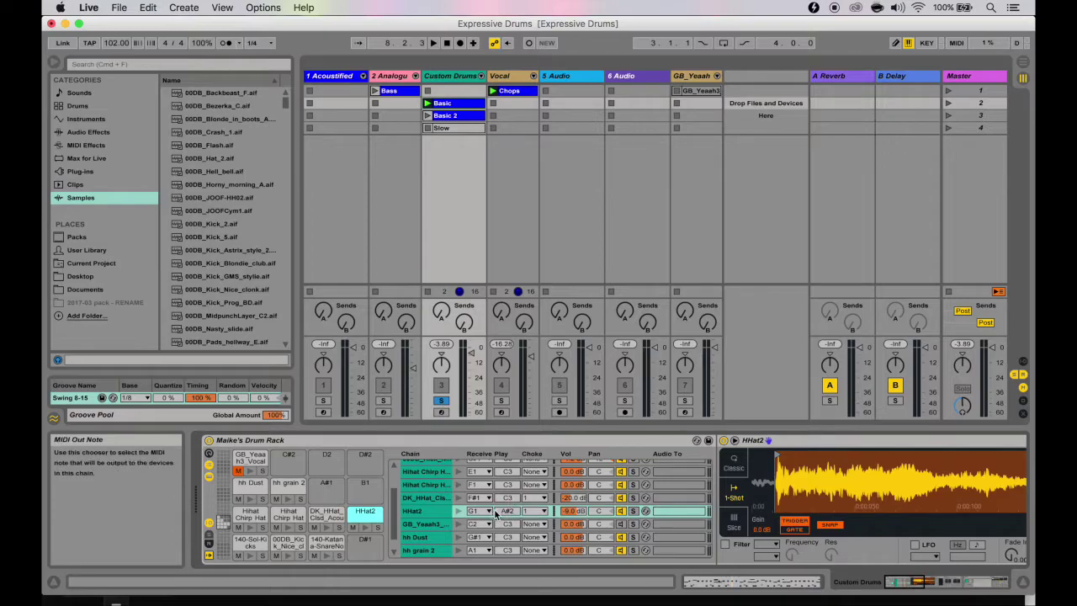
pyautogui.click(460, 511)
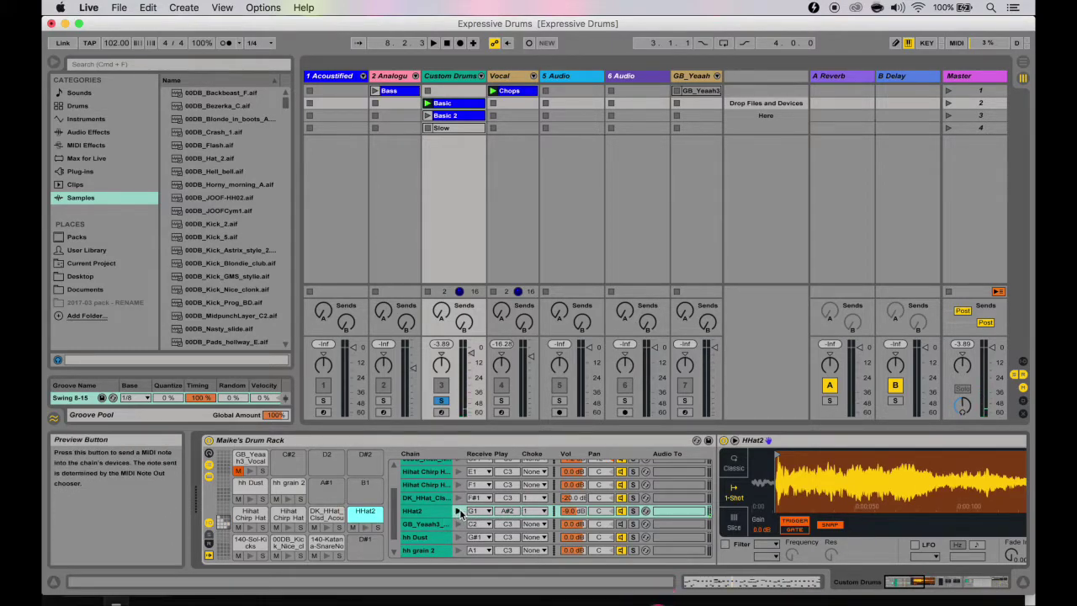
# - Look through the Beat Repeat, Delay and None chains of the Audio Effect Rack on the Custom Drums track
pyautogui.hscroll(10, 460, 510)
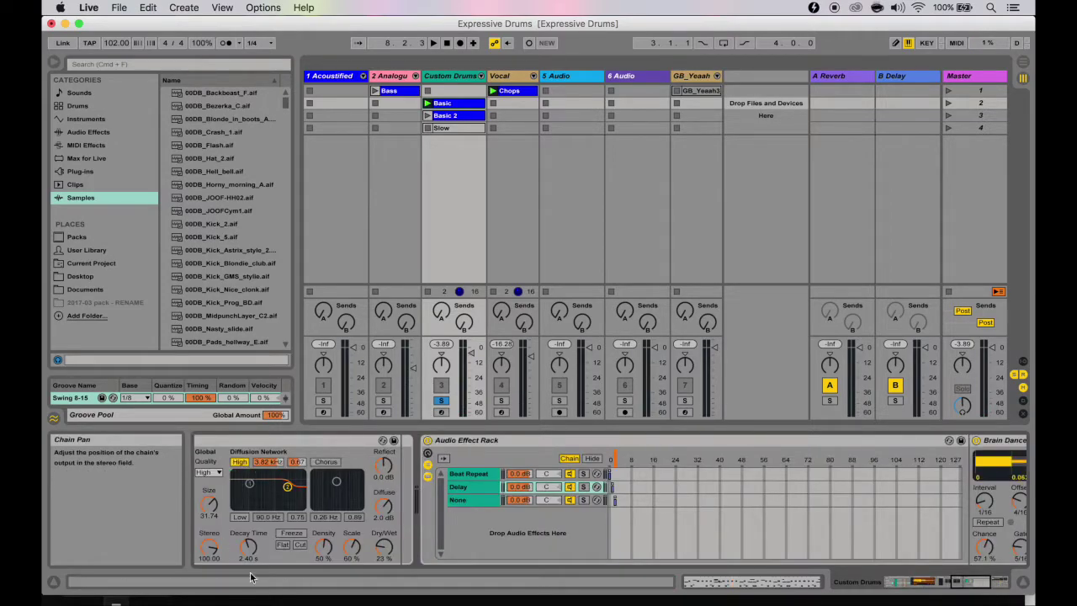
pyautogui.click(484, 473)
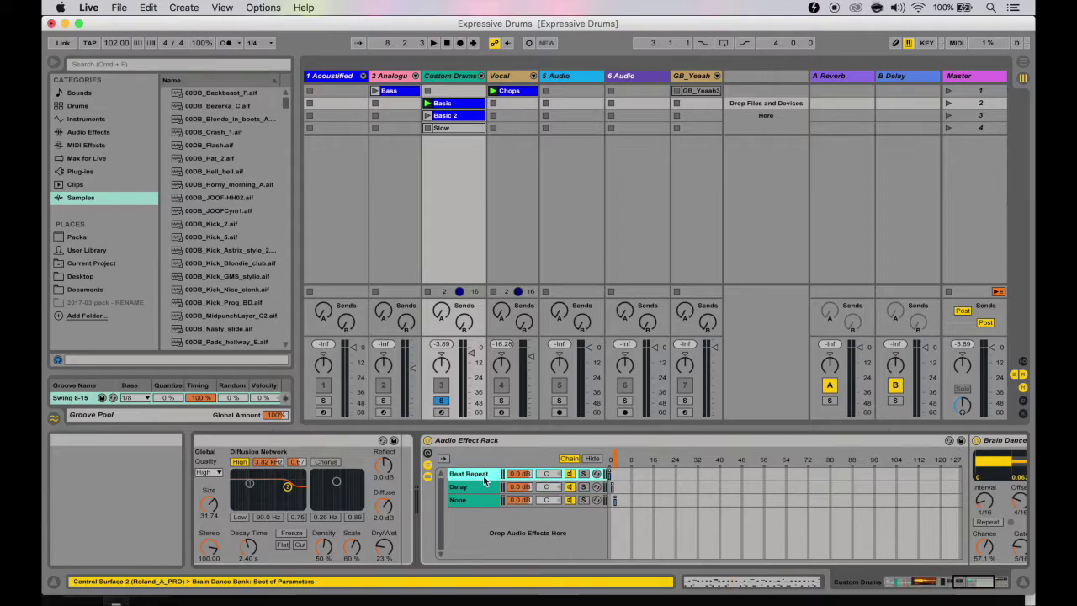
pyautogui.click(478, 487)
pyautogui.click(478, 500)
pyautogui.click(477, 487)
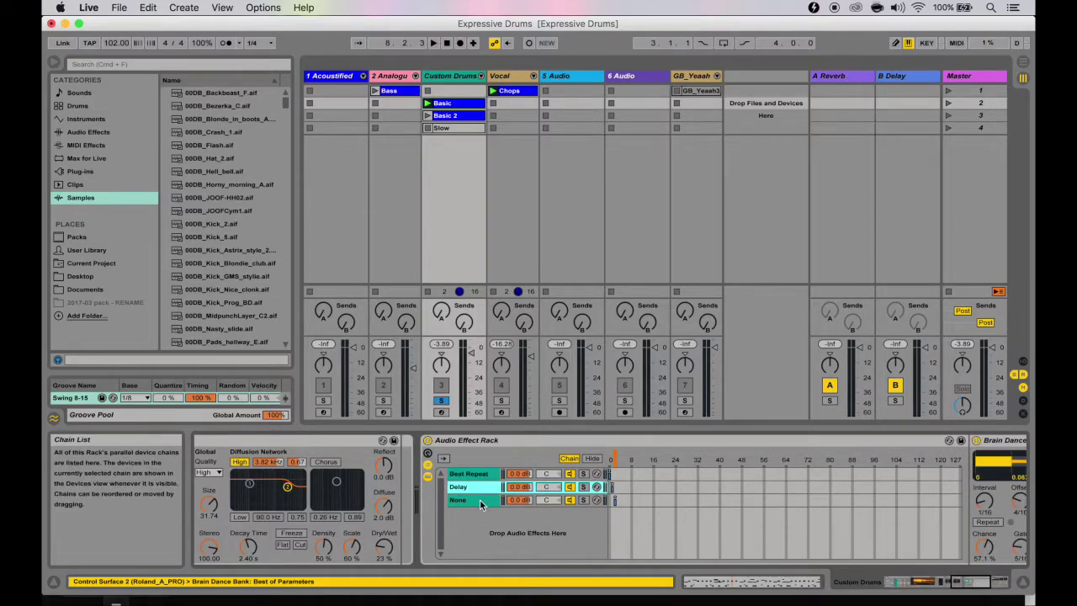
pyautogui.click(480, 500)
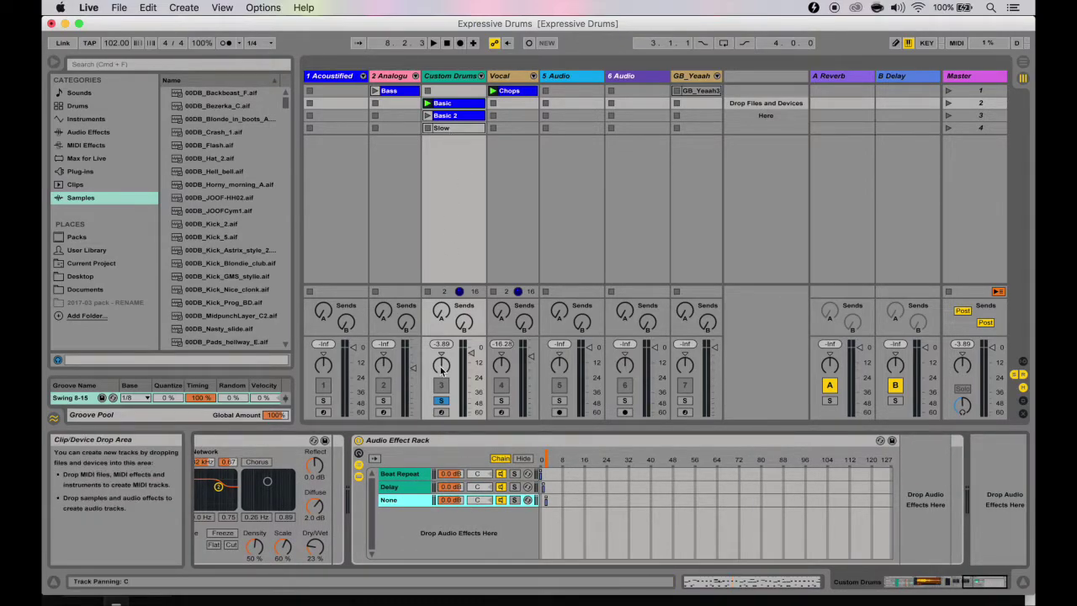
# - Play the Basic clip, move the Audio Effect Rack's chain selector between its chains, and stop playback on the None chain
pyautogui.press('space')
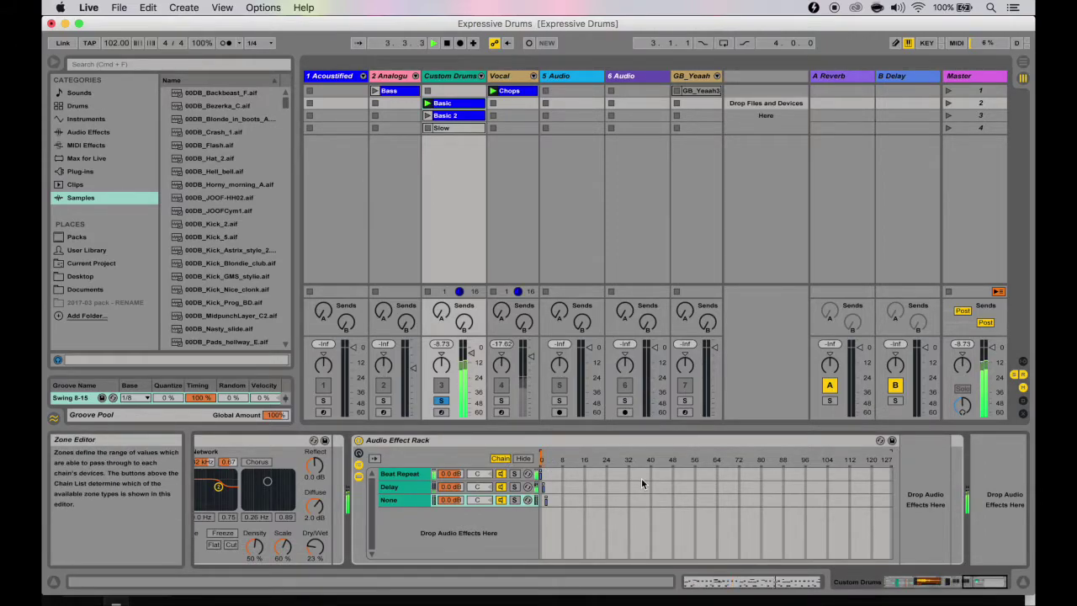
pyautogui.hscroll(1, 641, 482)
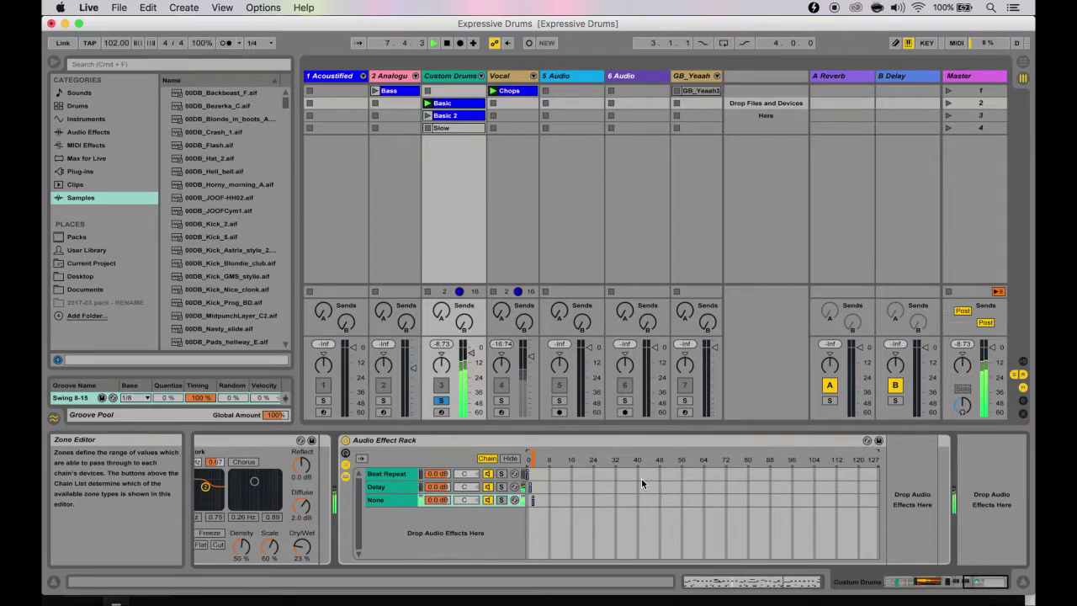
pyautogui.press('space')
# - Compare Maike's Drum Rack with the GB_Yeaah3_Vocal slice rack on the Vocal track
pyautogui.hscroll(-10, 642, 478)
pyautogui.click(302, 442)
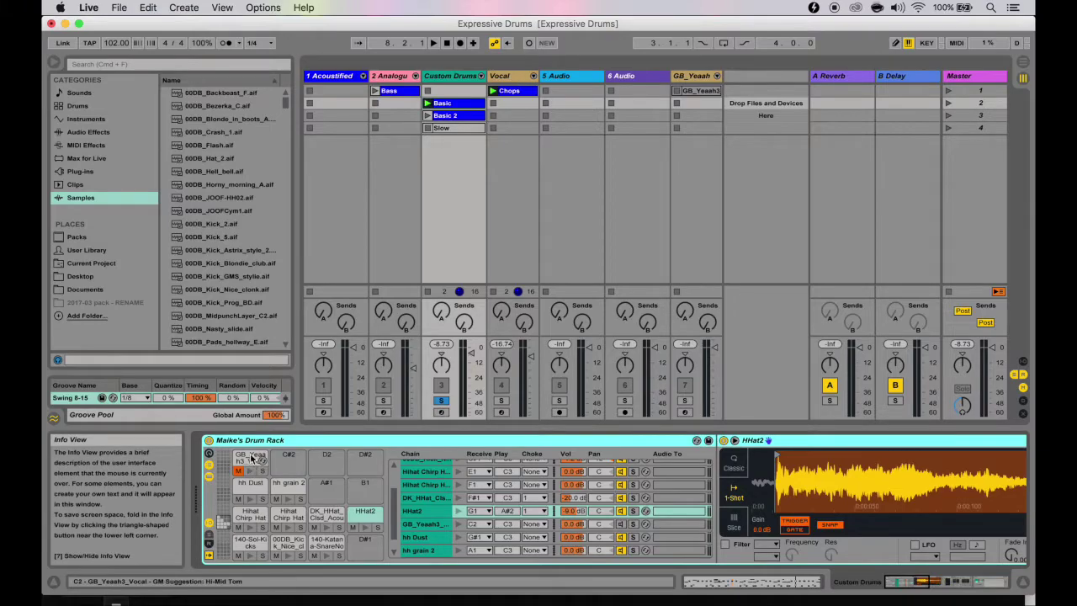
pyautogui.click(510, 79)
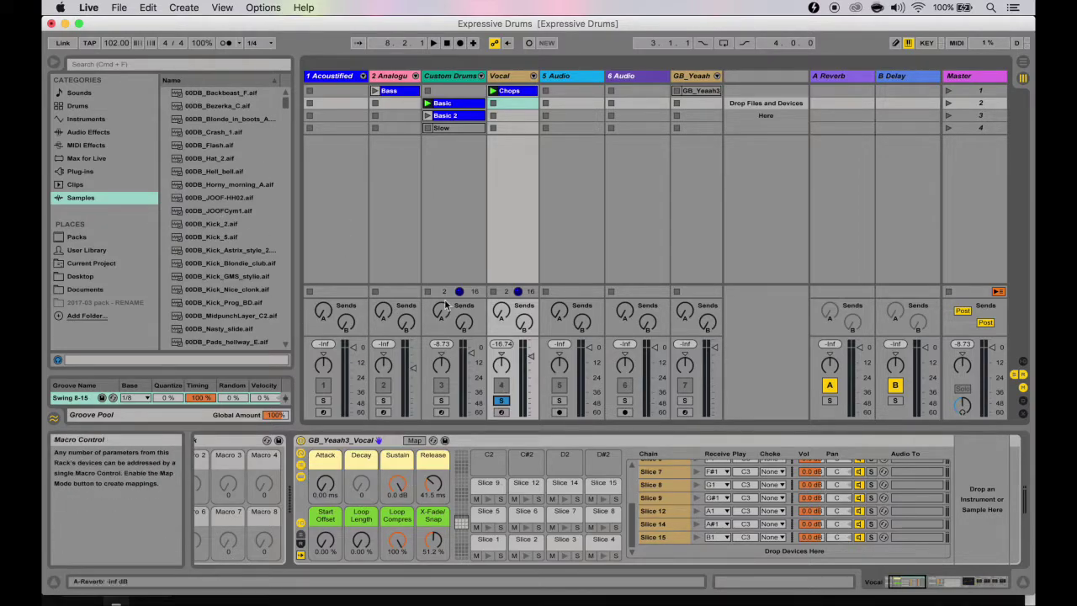
# - Solo and preview the GB_Yeaah3_Vocal pad in the Custom Drums track's drum rack
pyautogui.click(451, 76)
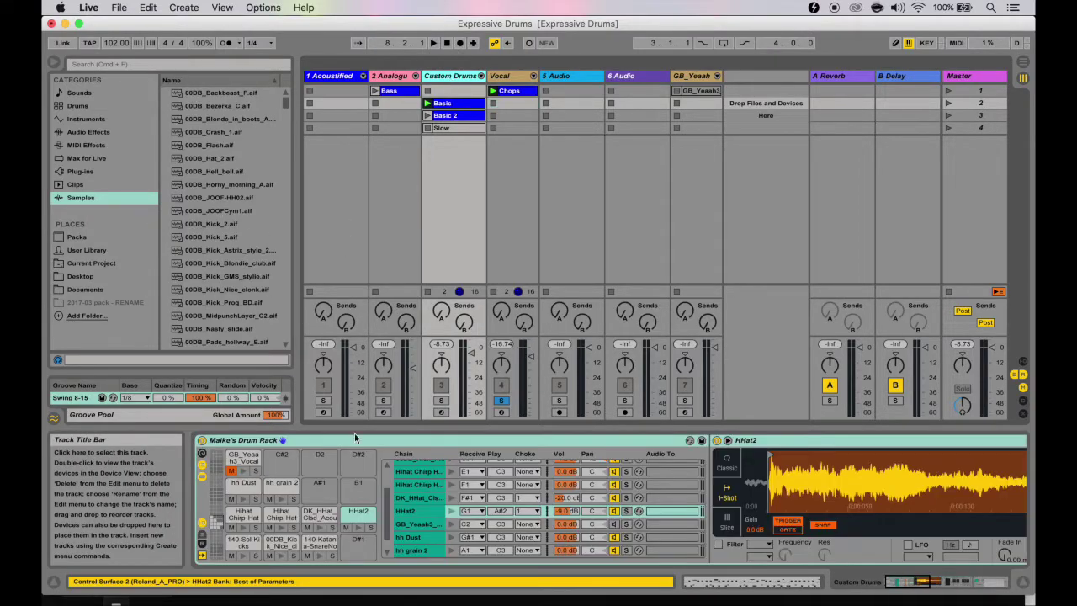
pyautogui.click(255, 472)
pyautogui.click(245, 473)
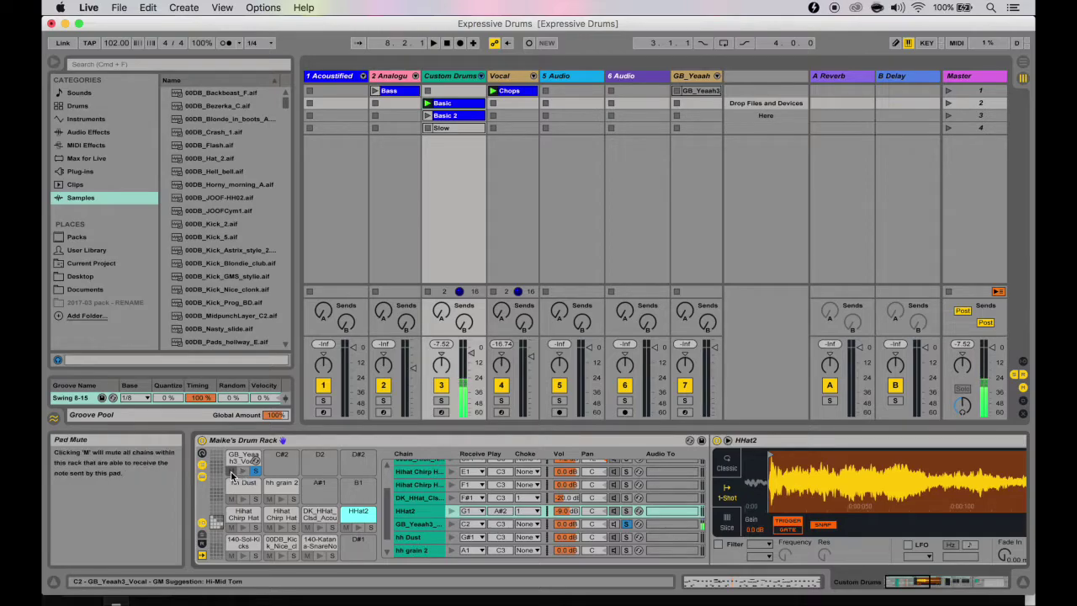
# - Return to the Vocal track and view the Slice to New MIDI Track option for 00DB_Kick_GMS_stylie.aif without applying it
pyautogui.press('Right')
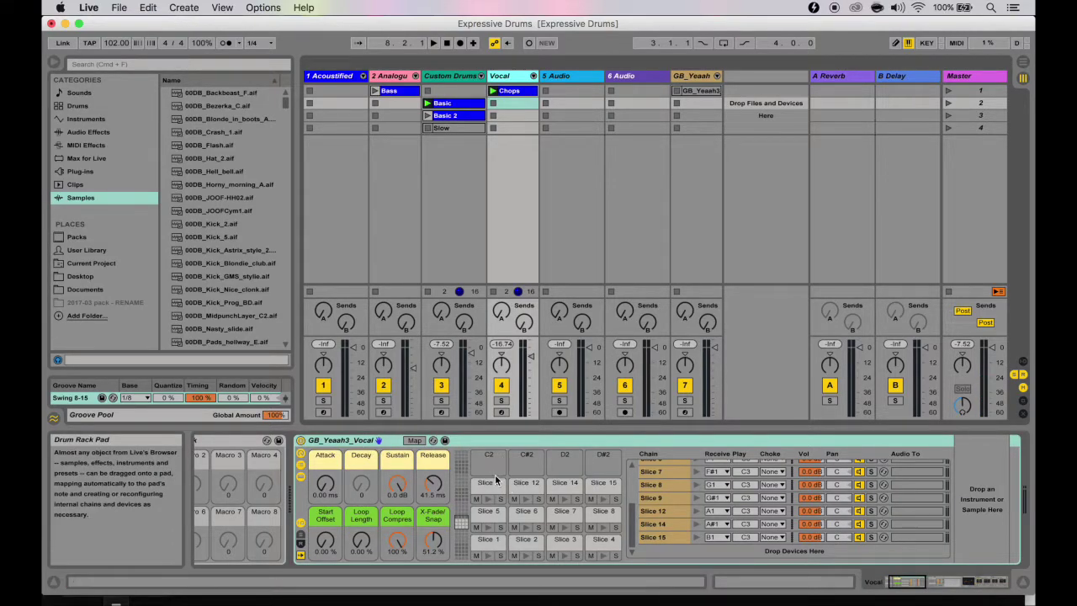
pyautogui.rightClick(224, 277)
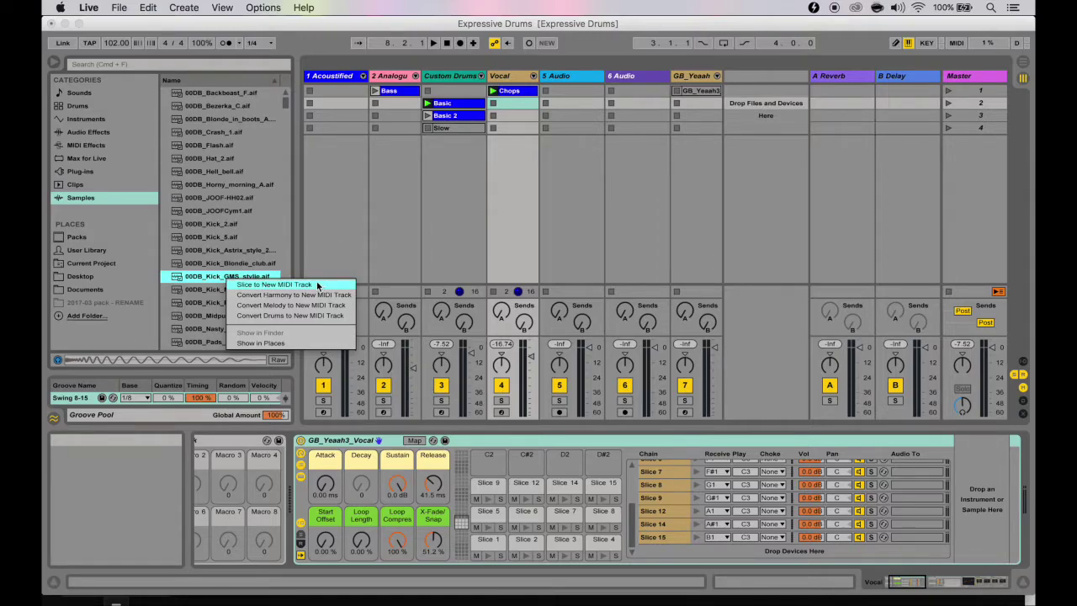
pyautogui.click(371, 256)
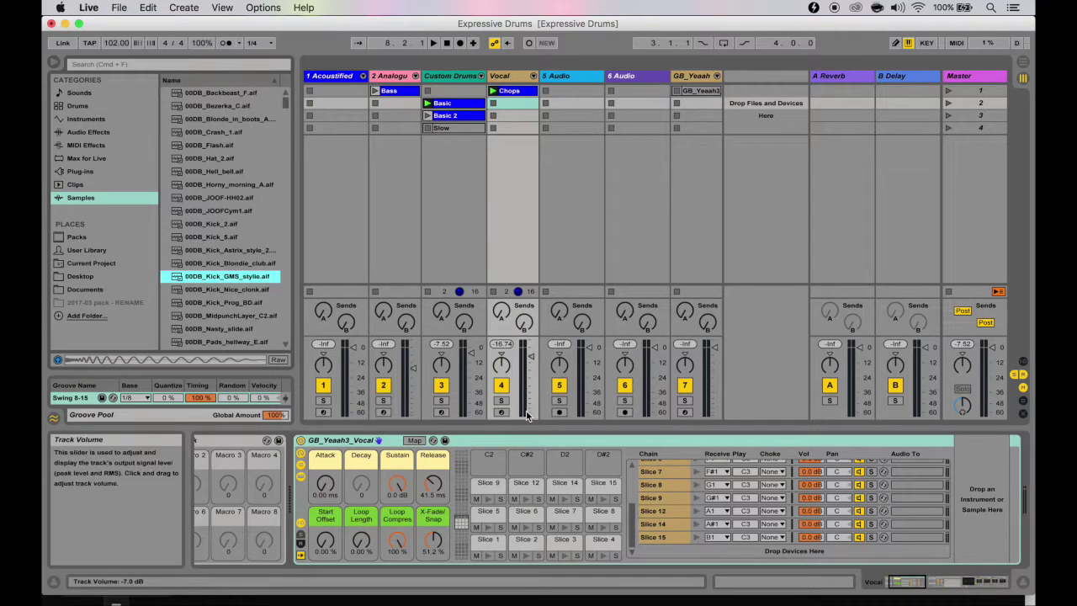
# - Preview several slice pads of the GB_Yeaah3_Vocal rack, including Slice 1, Slice 3, Slice 4 and Slice 5
pyautogui.click(487, 555)
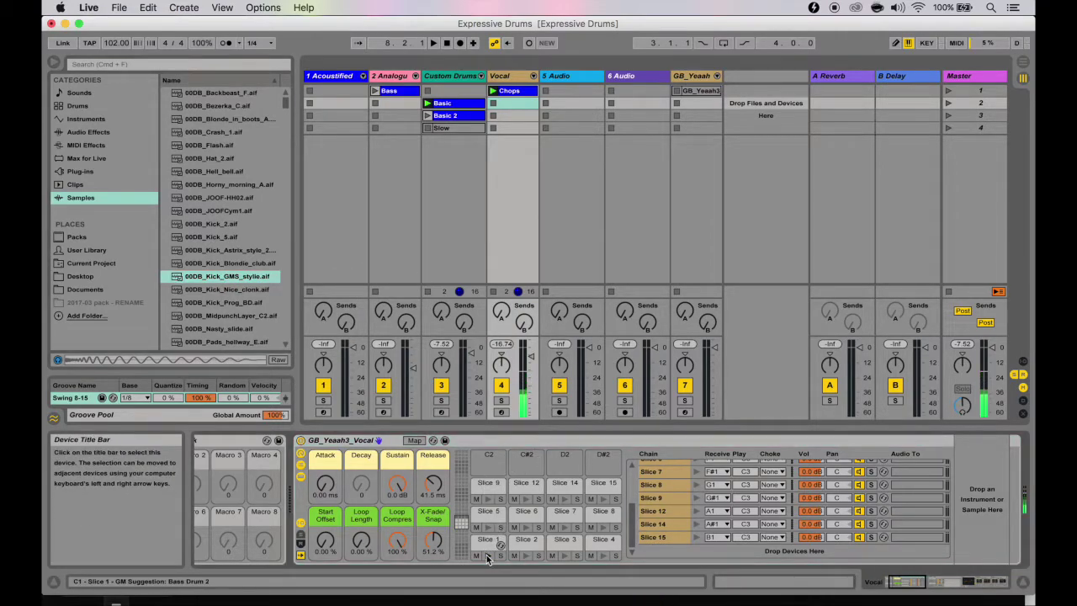
pyautogui.click(563, 556)
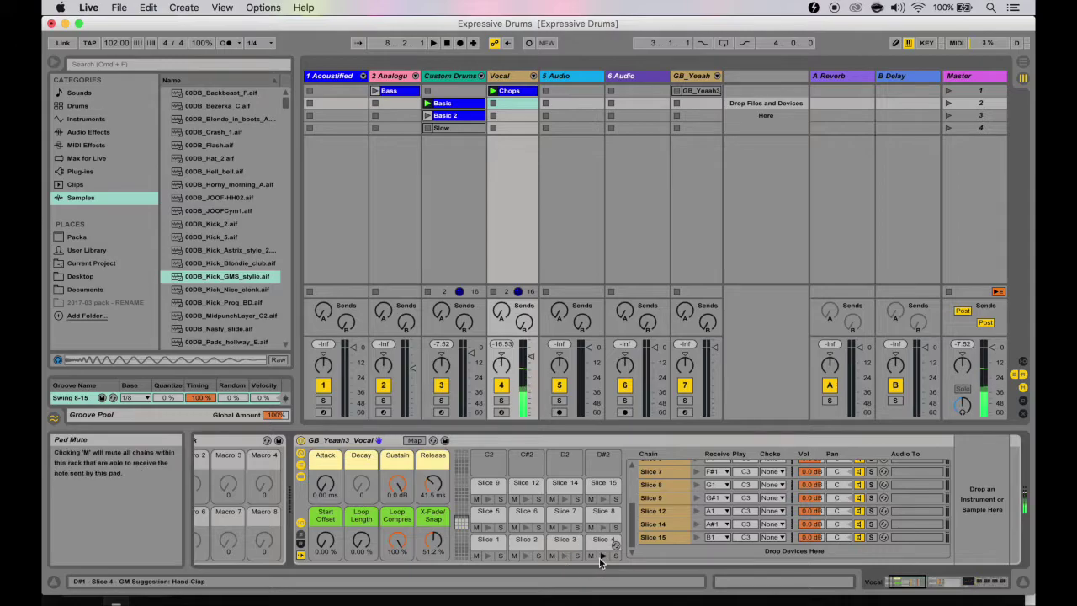
pyautogui.click(602, 557)
pyautogui.click(489, 527)
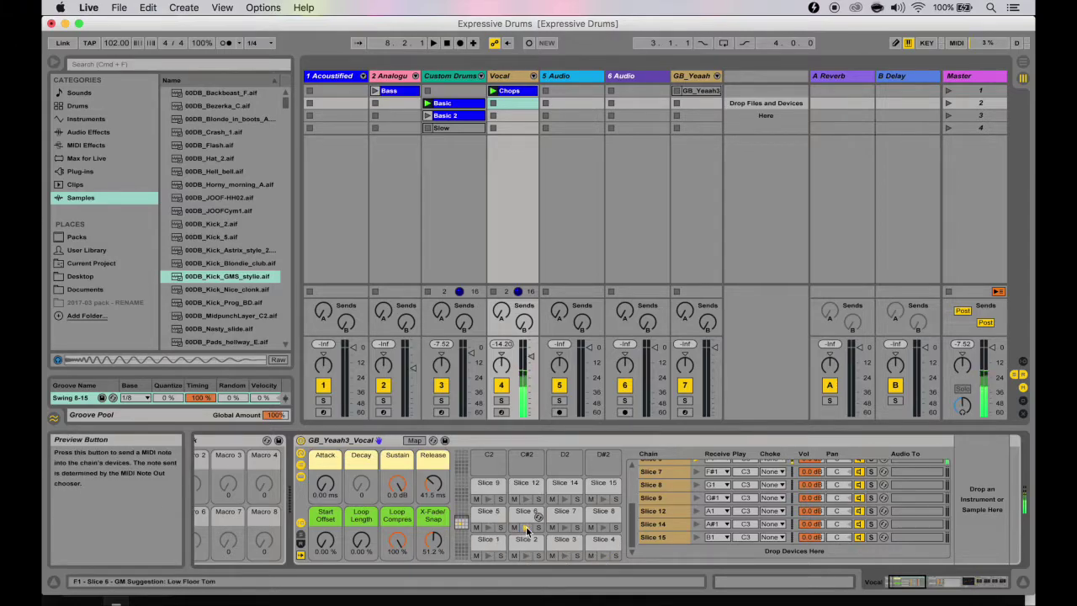
# - Examine Slice 4's sample region and the parameters controlled by the rack's macros
pyautogui.click(602, 542)
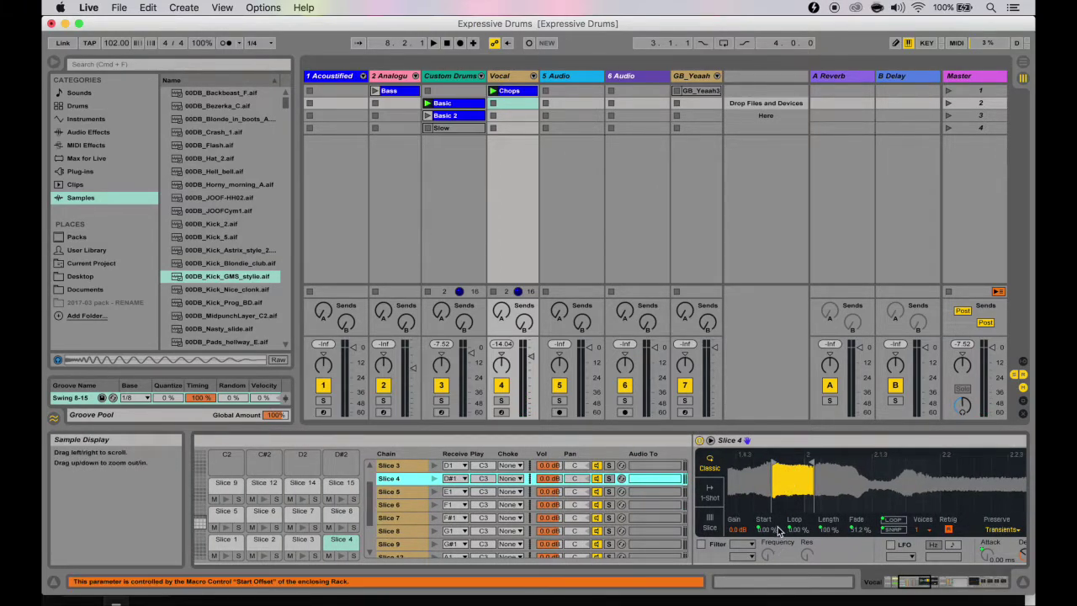
pyautogui.hscroll(1, 555, 530)
pyautogui.hscroll(-5, 555, 530)
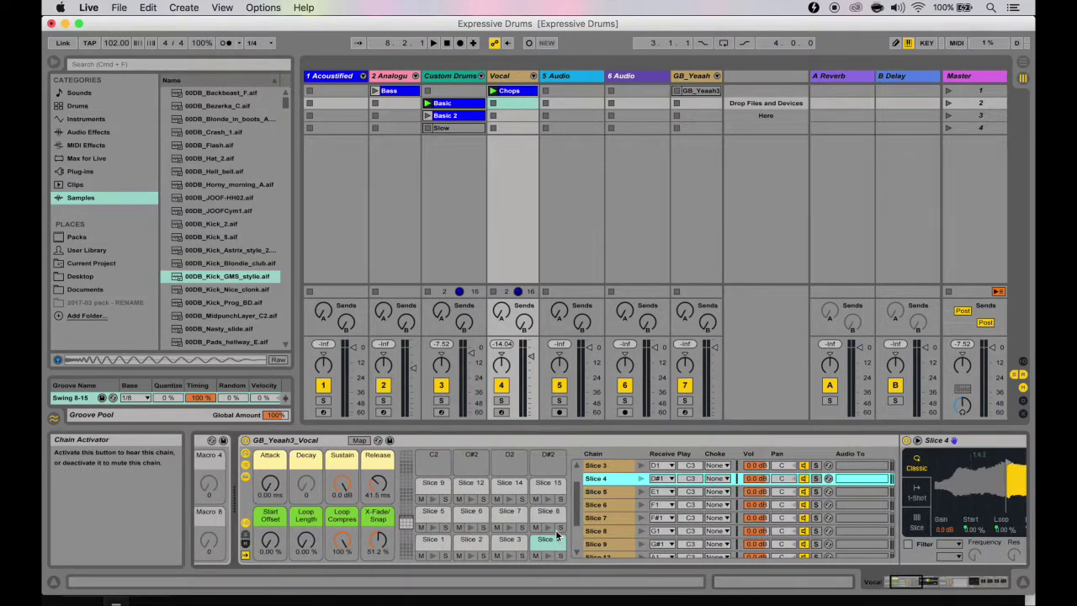
# - Set the GB_Yeaah3_Vocal rack's Attack macro to 0.15 ms, preview slices and check the mapped Attack in Slice 6
pyautogui.click(272, 487)
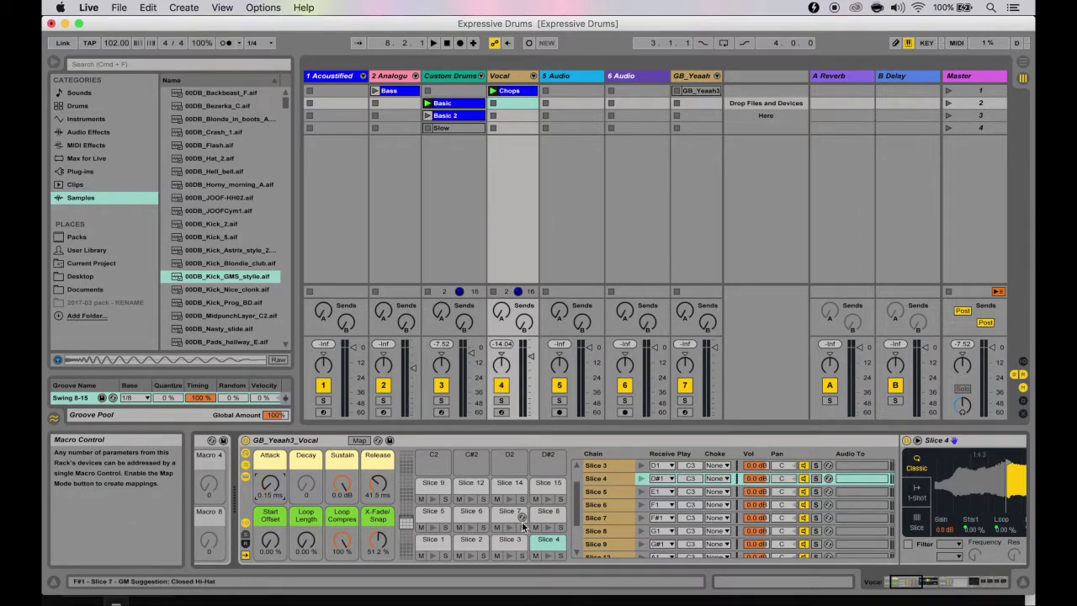
pyautogui.click(548, 555)
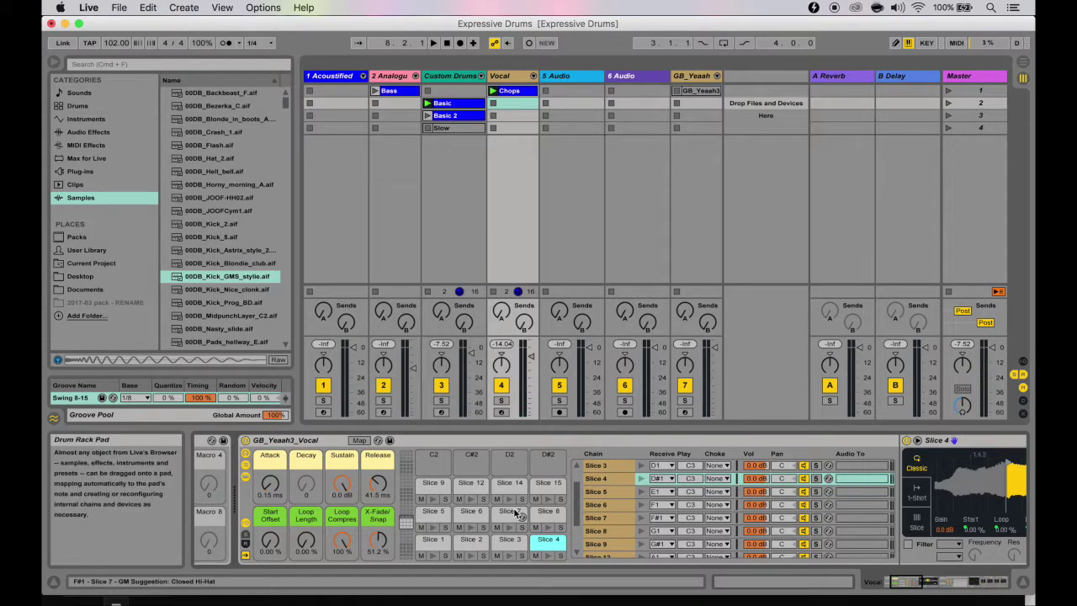
pyautogui.click(433, 526)
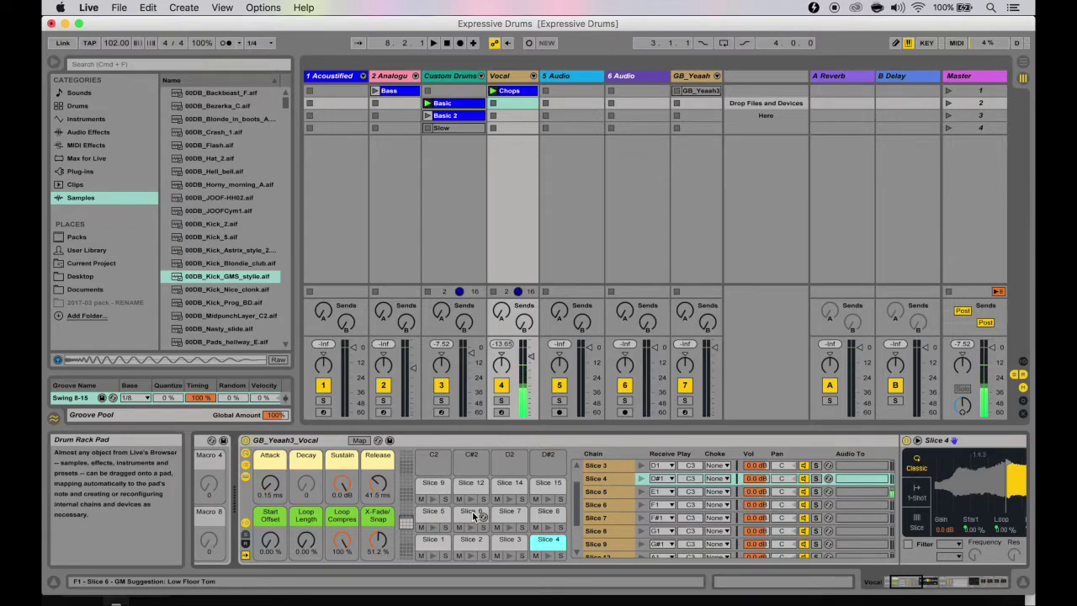
pyautogui.click(470, 516)
pyautogui.hscroll(5, 469, 516)
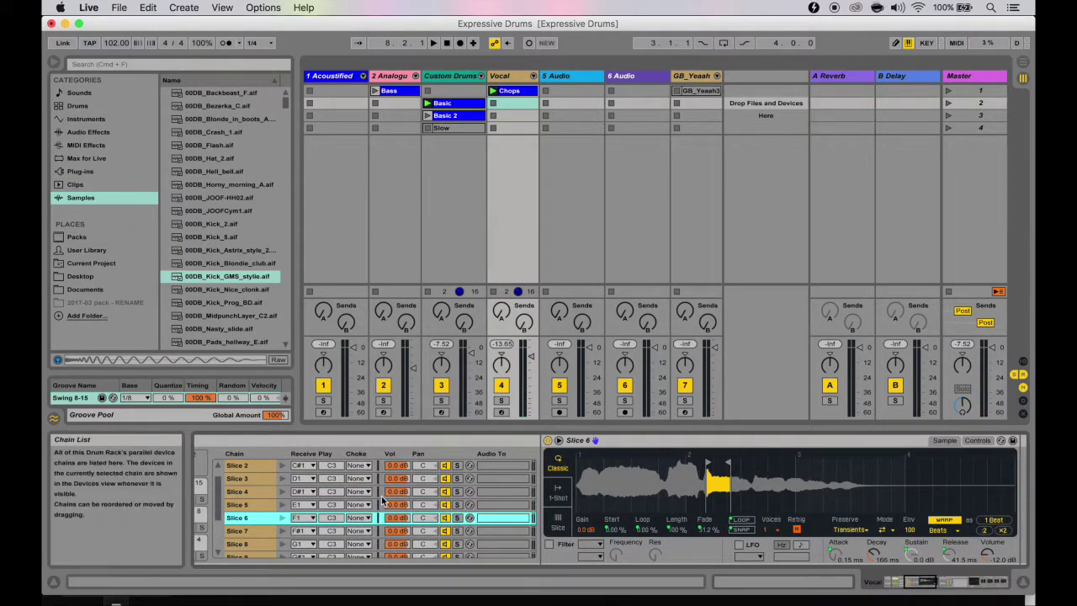
# - Examine the GB_Yeaah3_Vocal rack's macros, including Decay, along with its pads and the choke settings of its slice chains
pyautogui.hscroll(-4, 383, 500)
pyautogui.hscroll(-2, 394, 522)
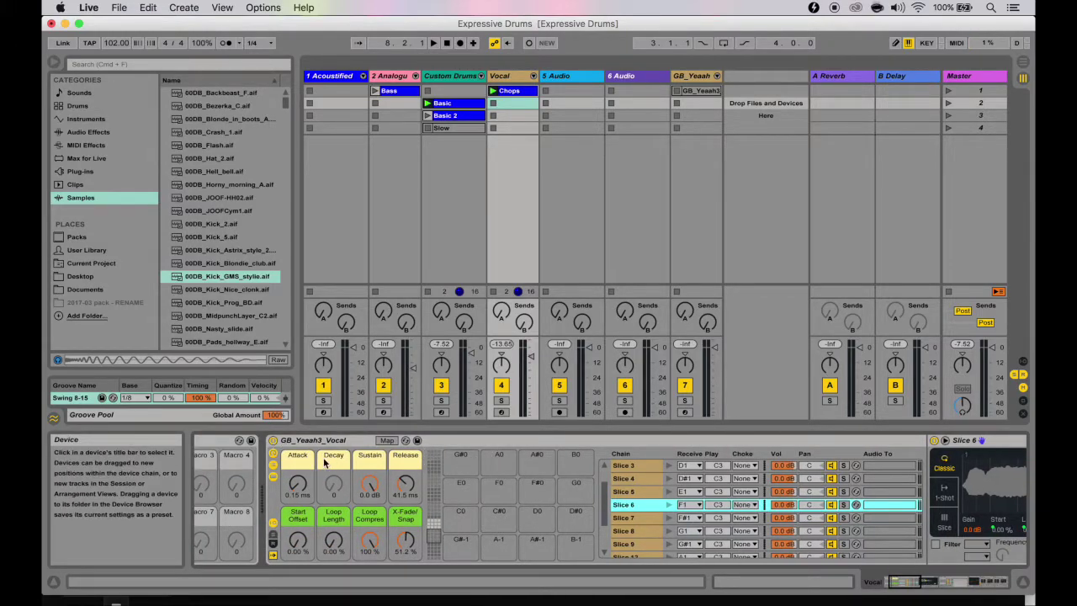
pyautogui.click(334, 485)
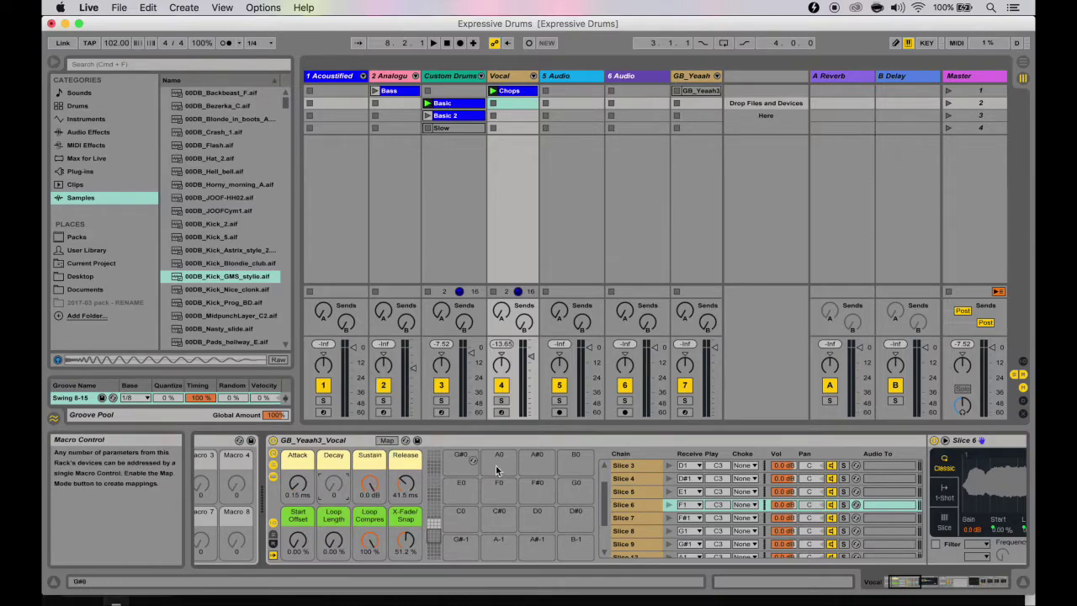
pyautogui.hscroll(2, 514, 504)
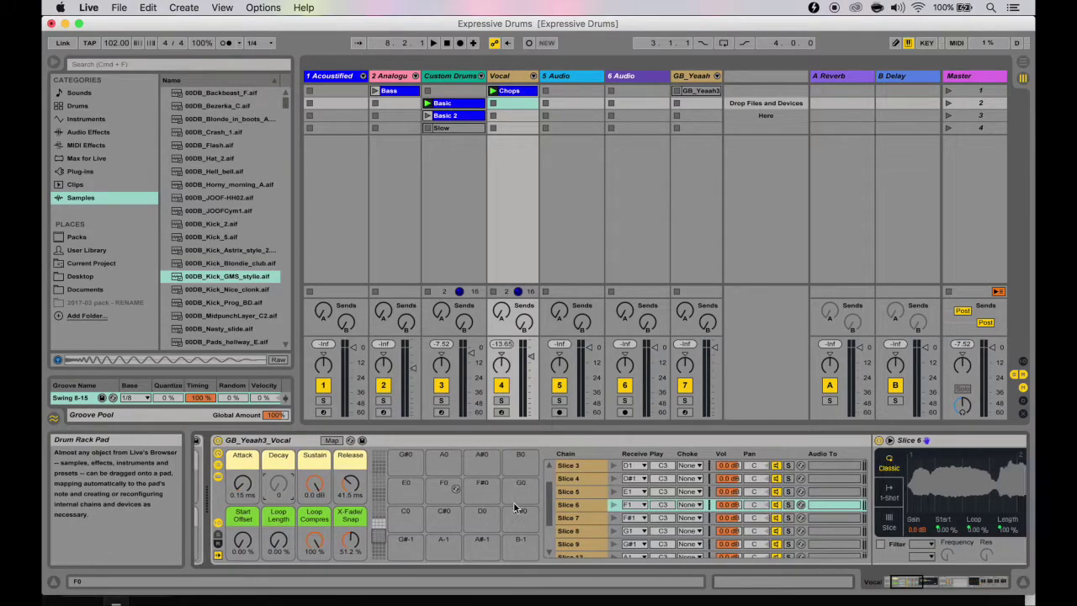
pyautogui.hscroll(8, 515, 508)
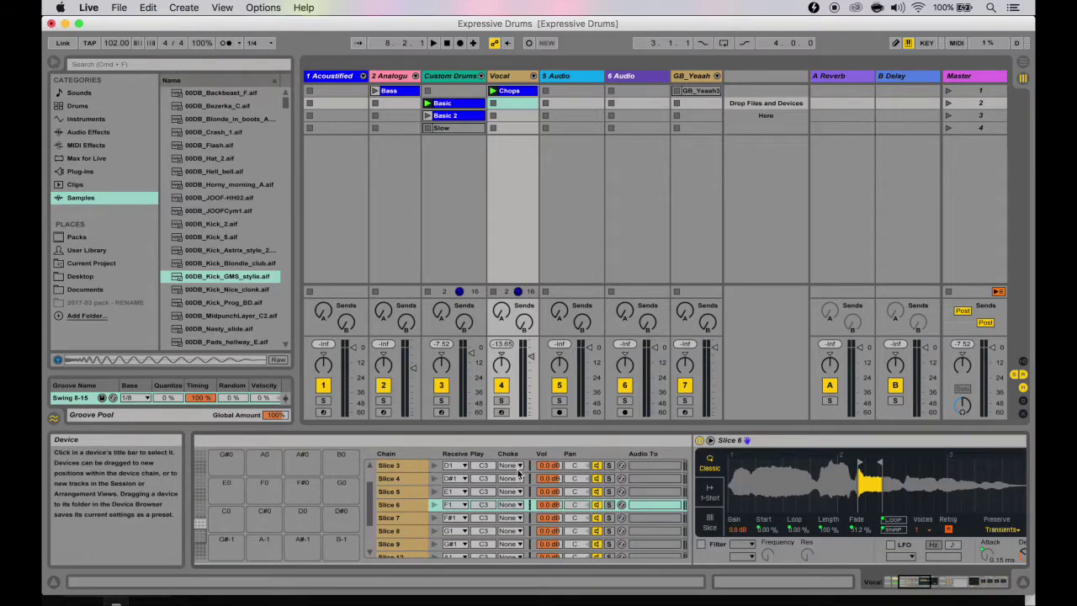
# - Examine the choke groups of the DK_HHat_Clsd_Acoustic and HHat2 chains on Custom Drums and view the Basic clip's notes
pyautogui.click(473, 78)
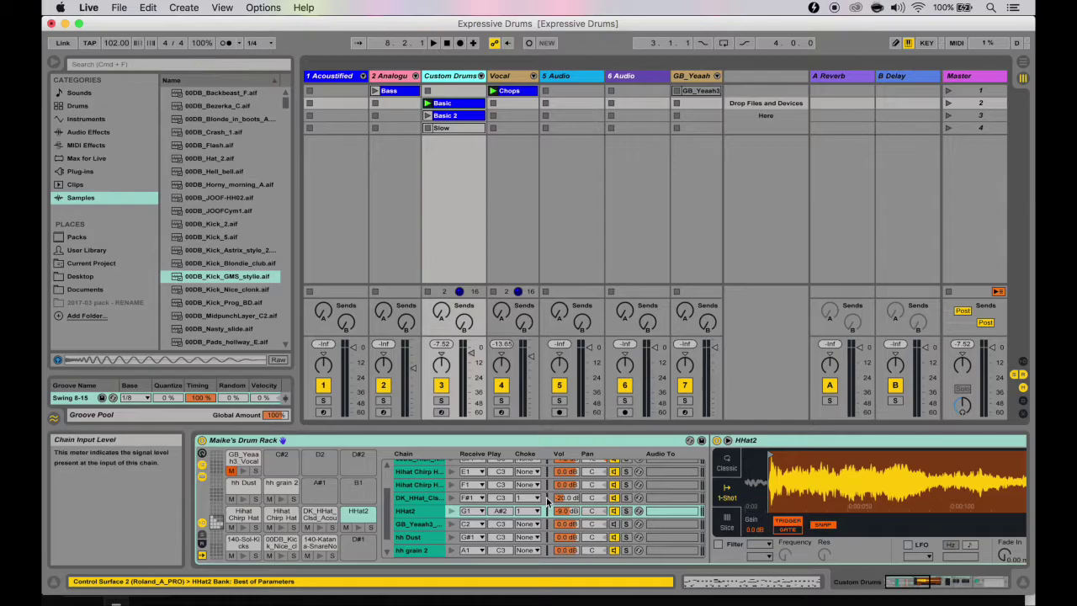
pyautogui.click(415, 497)
pyautogui.click(423, 512)
pyautogui.click(426, 501)
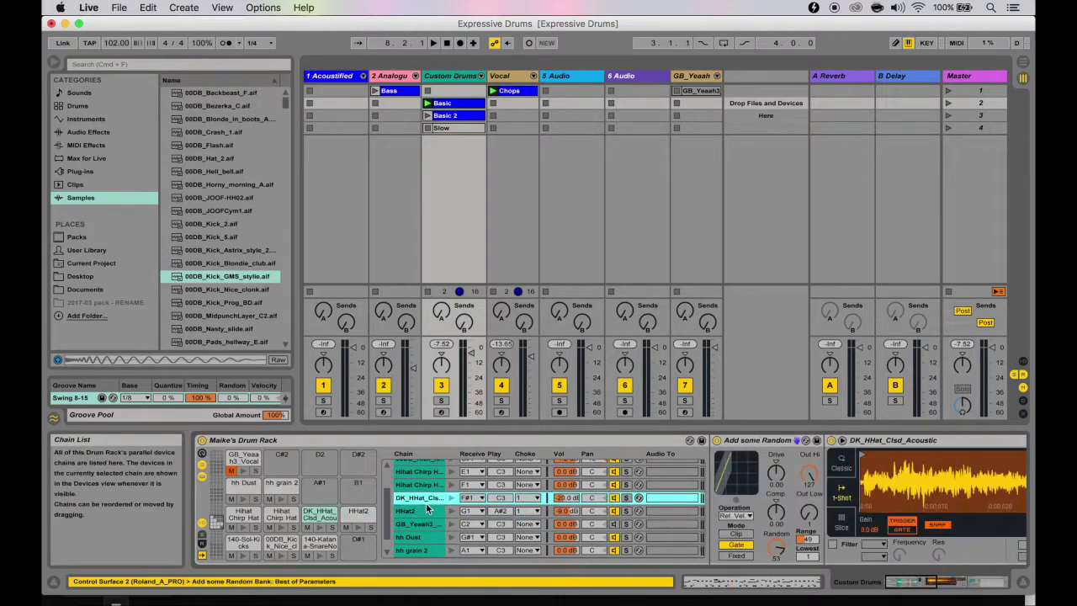
pyautogui.scroll(1, 491, 505)
pyautogui.scroll(-2, 493, 507)
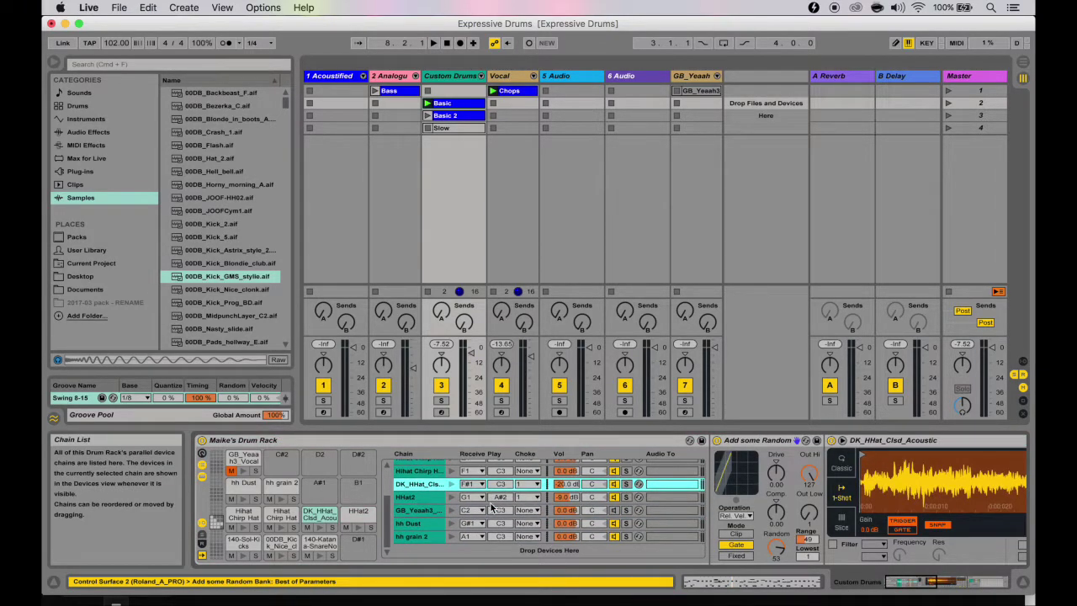
pyautogui.scroll(2, 492, 507)
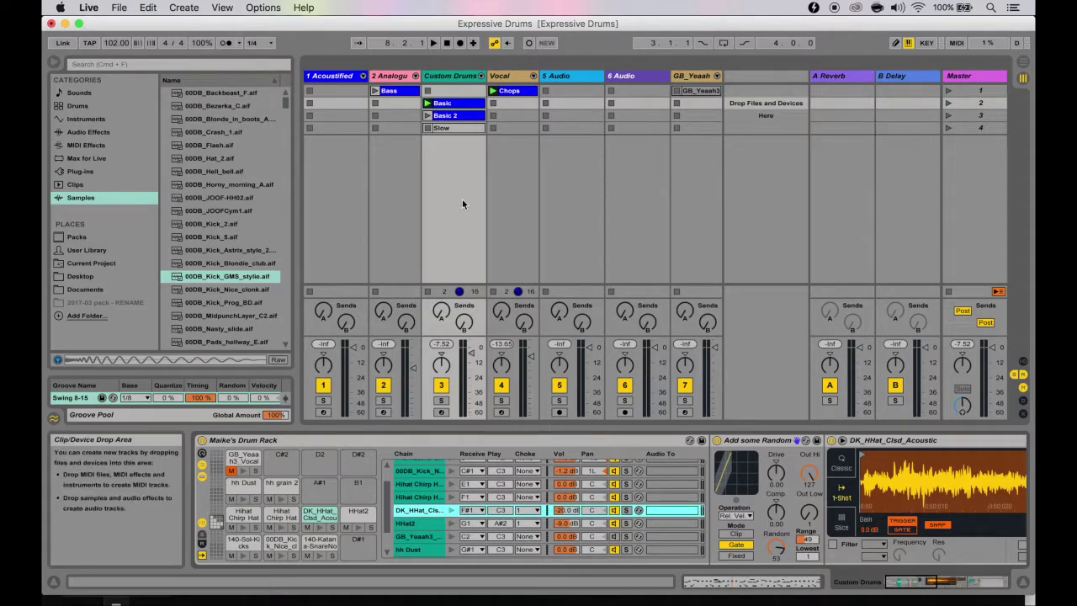
pyautogui.doubleClick(455, 103)
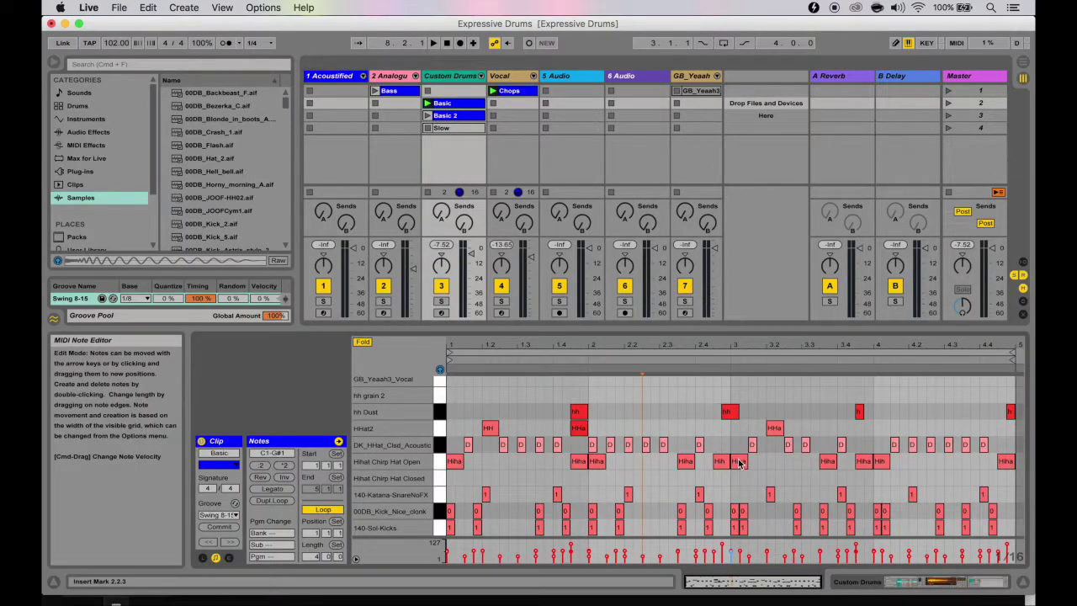
# - Compare the Vocal track's slice chains with the Custom Drums rack and show the drum rack's E2 to G3 pads
pyautogui.click(507, 77)
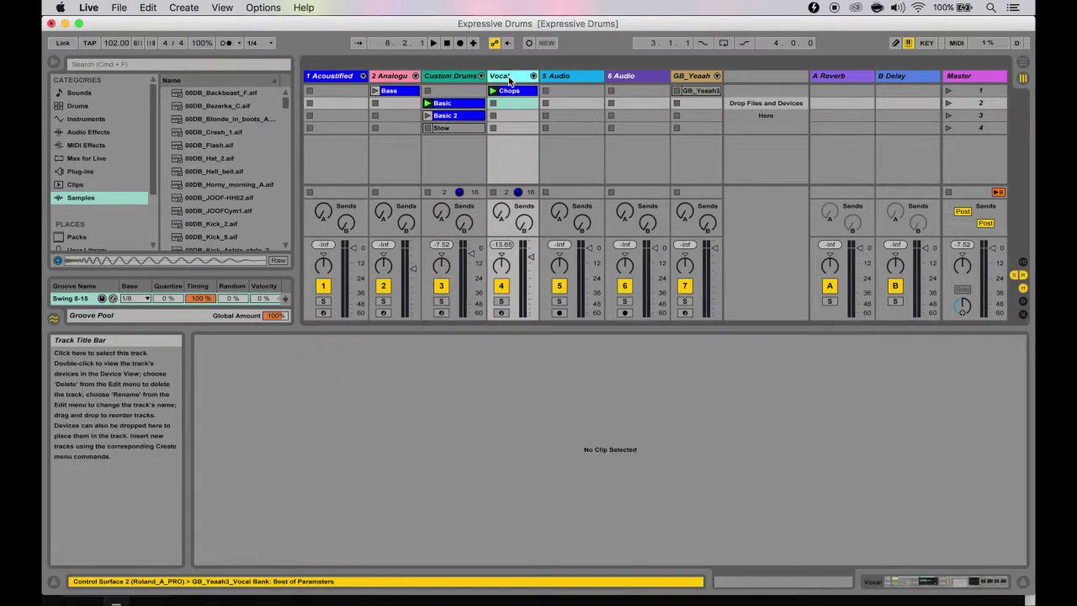
pyautogui.doubleClick(508, 78)
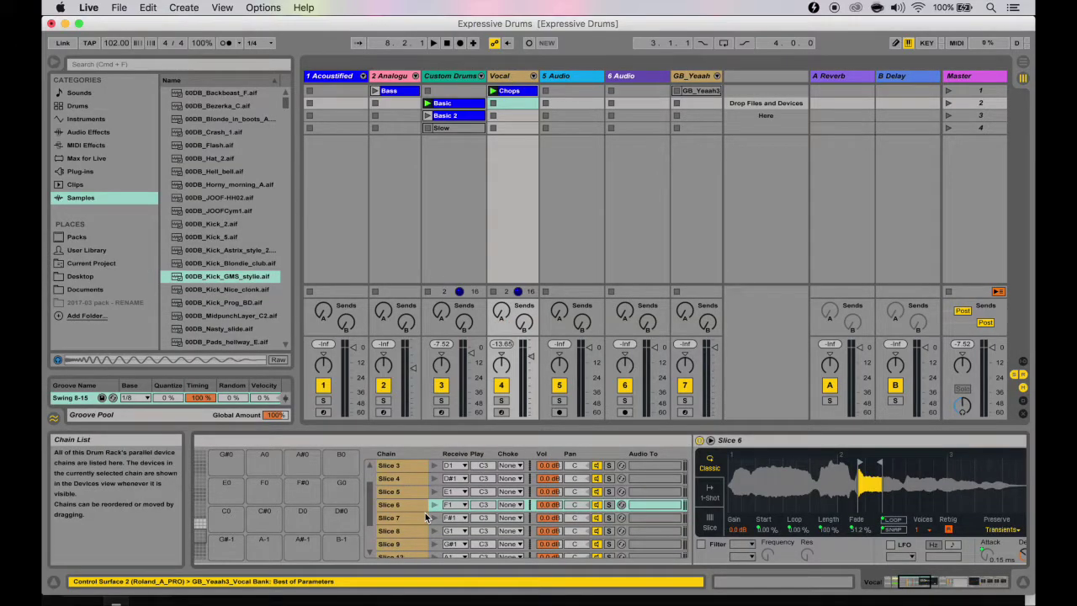
pyautogui.hscroll(-2, 425, 512)
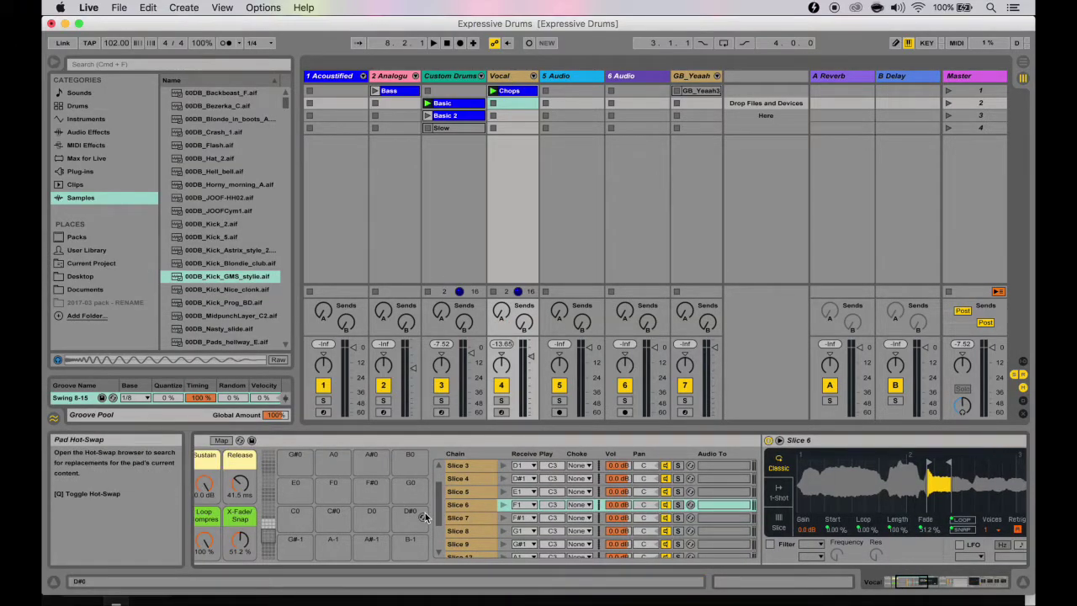
pyautogui.click(463, 80)
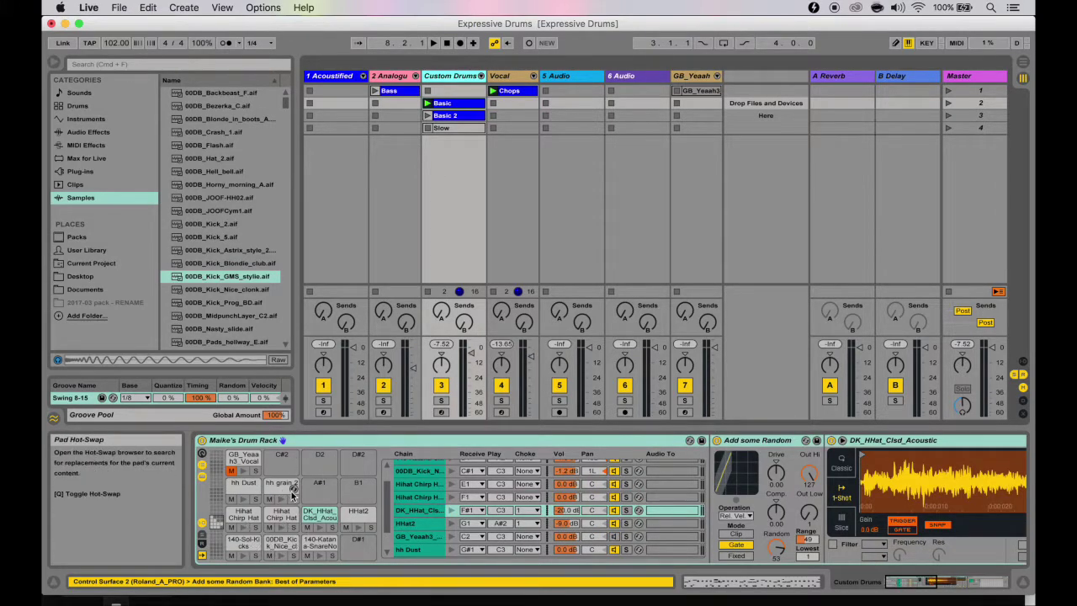
pyautogui.click(216, 508)
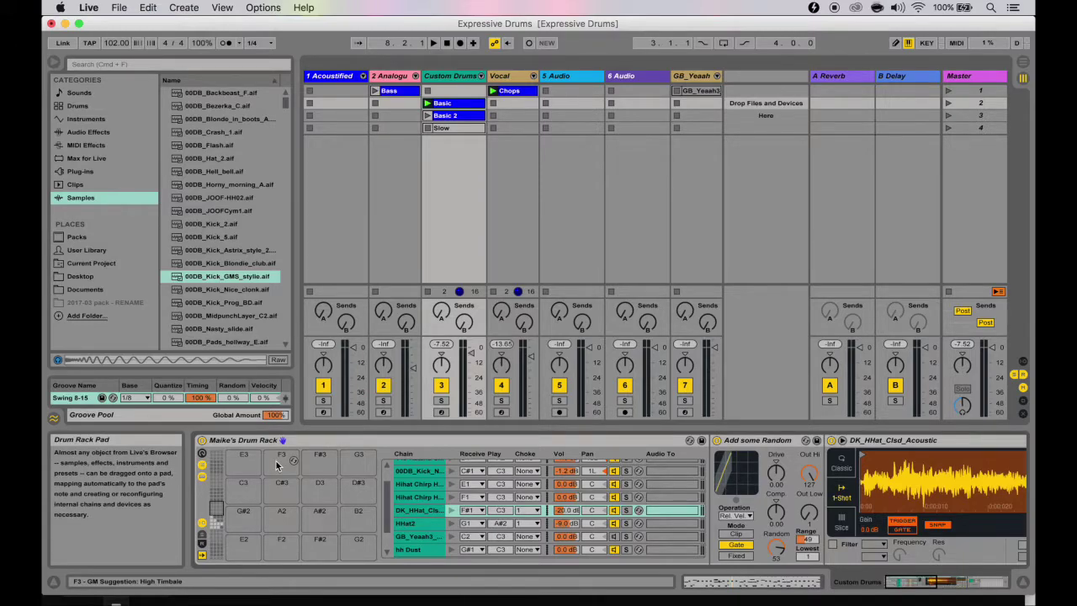
# - Copy the Slice 3 to Slice 12 chains from the Vocal rack and paste them into the Custom Drums track's drum rack
pyautogui.click(519, 77)
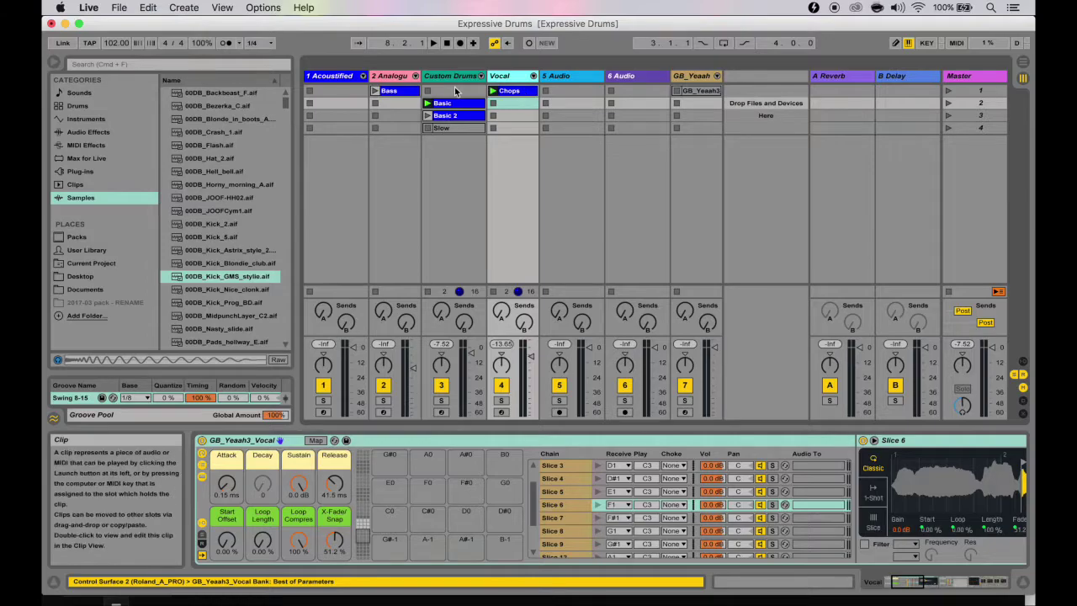
pyautogui.click(565, 466)
pyautogui.keyDown('shift'); pyautogui.click(561, 552); pyautogui.keyUp('shift')
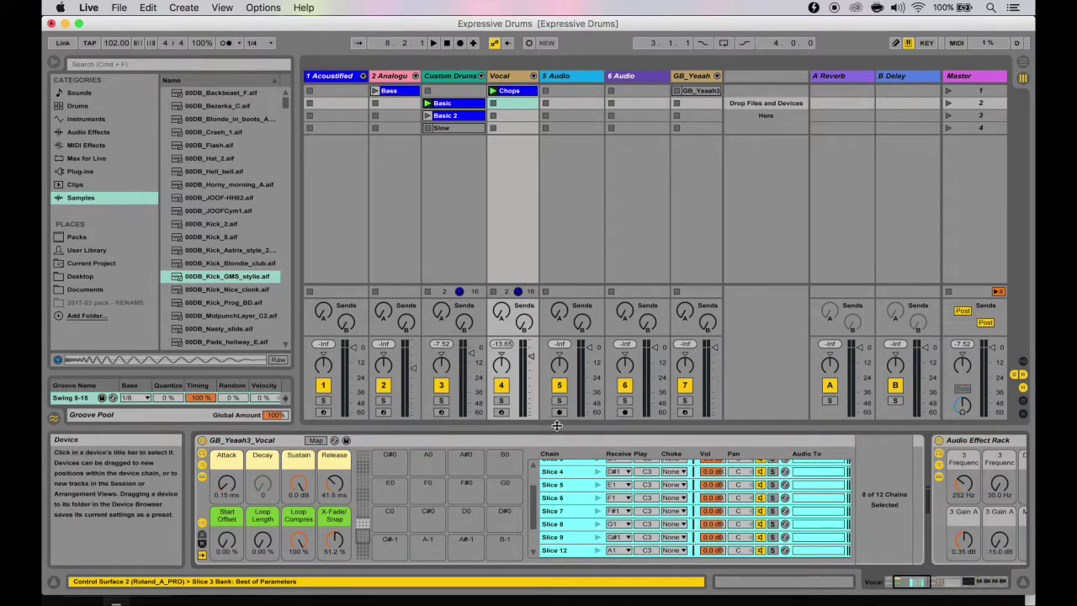
pyautogui.click(460, 88)
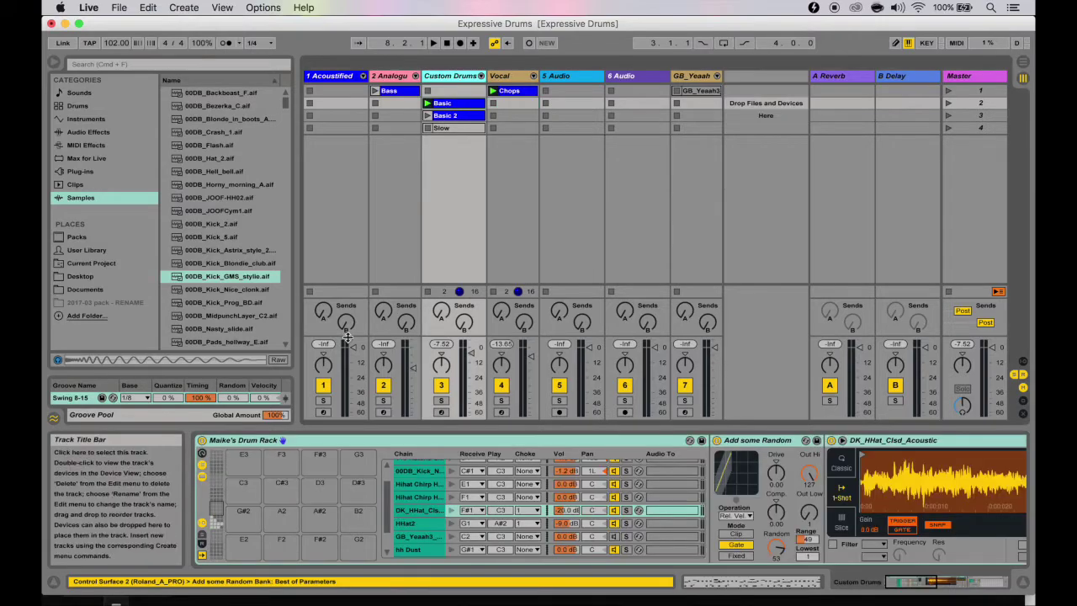
pyautogui.click(244, 461)
pyautogui.click(423, 510)
pyautogui.scroll(-2, 423, 539)
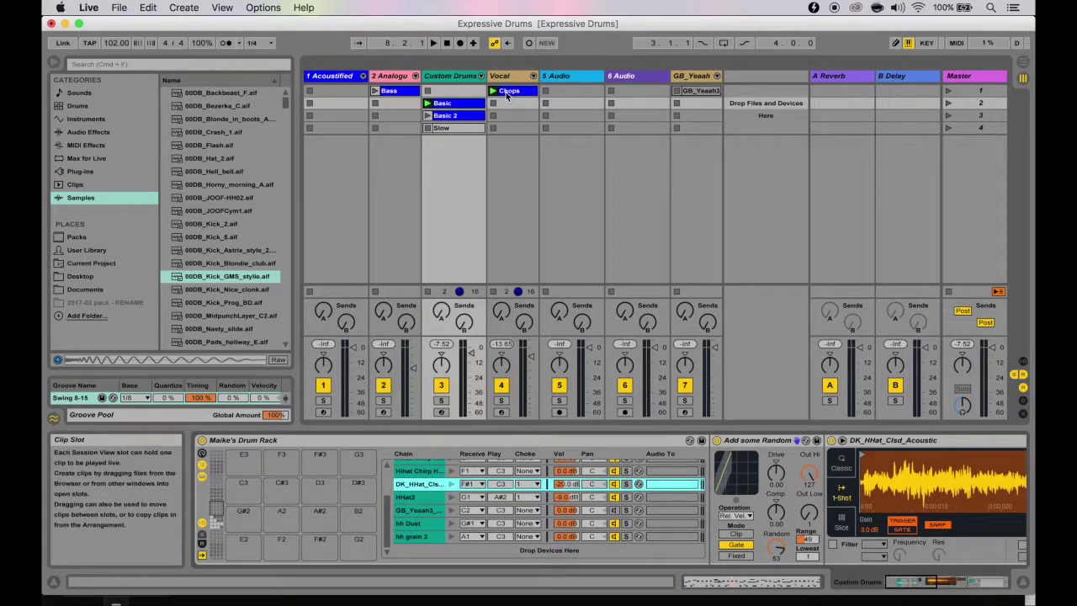
pyautogui.press('super+v')
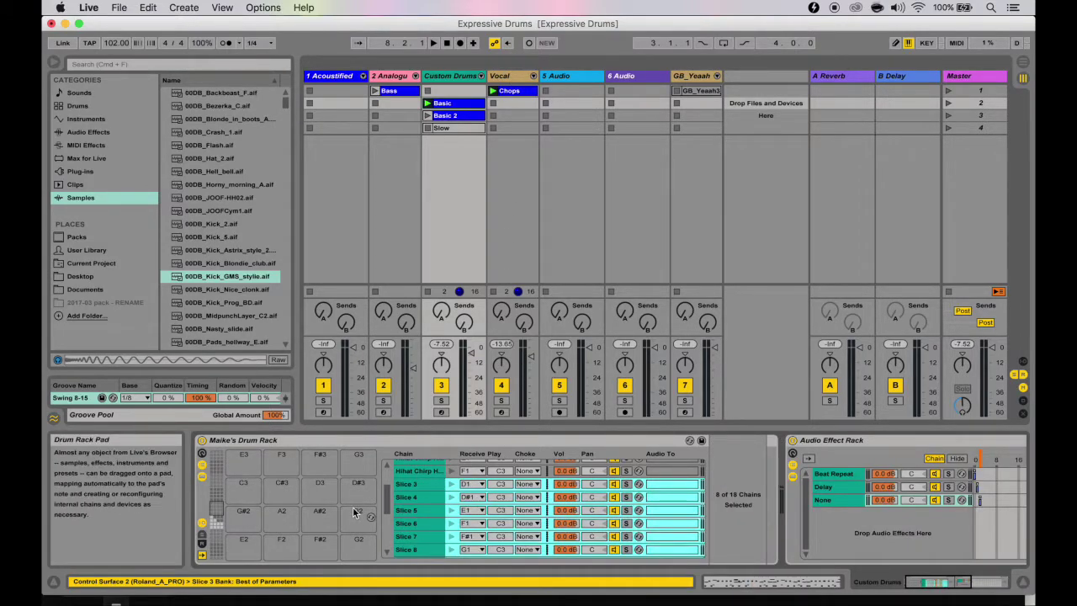
# - Preview the layered G#1 pad and set the pasted Slice 3 chain's Receive note to A0
pyautogui.scroll(-5, 356, 510)
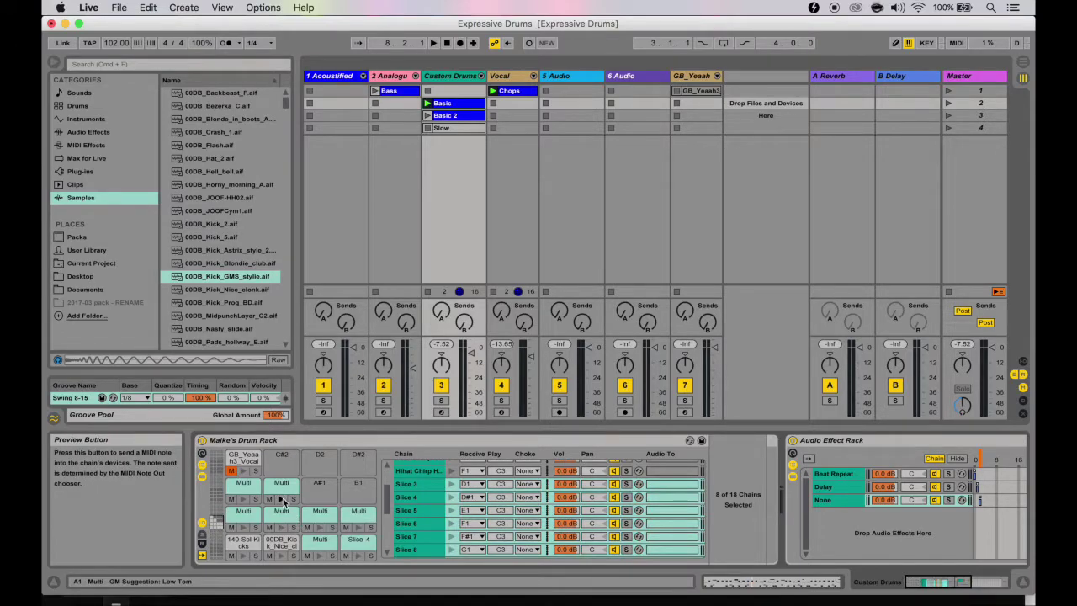
pyautogui.click(243, 500)
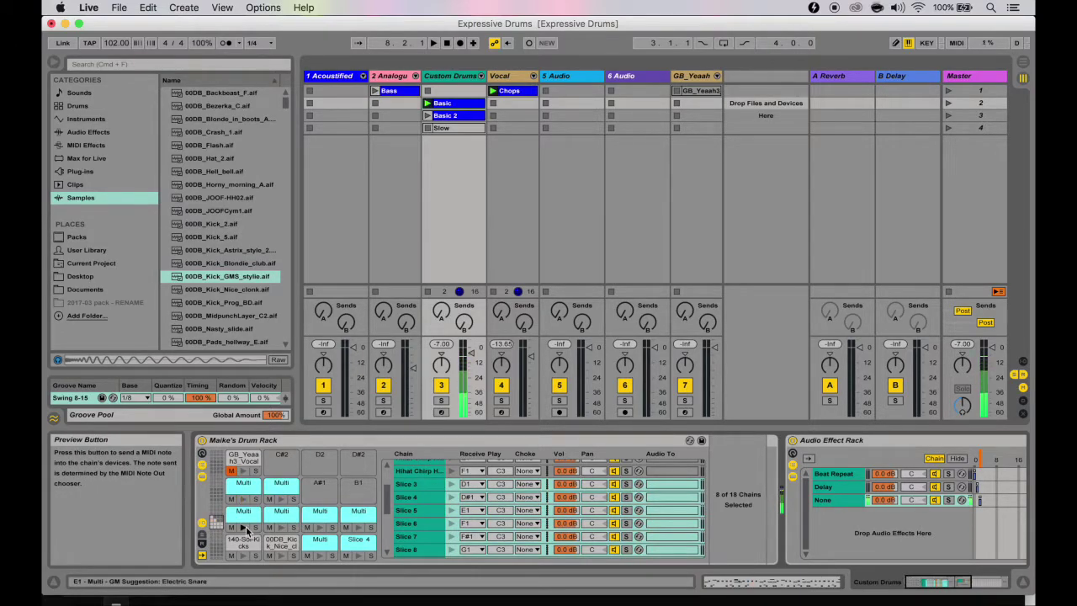
pyautogui.click(484, 491)
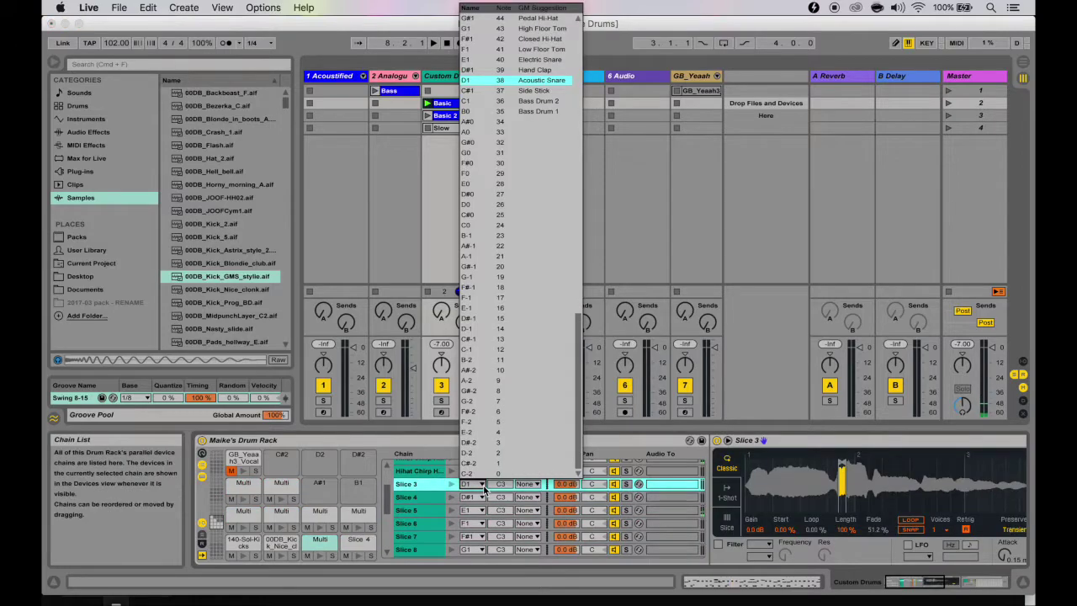
pyautogui.click(508, 140)
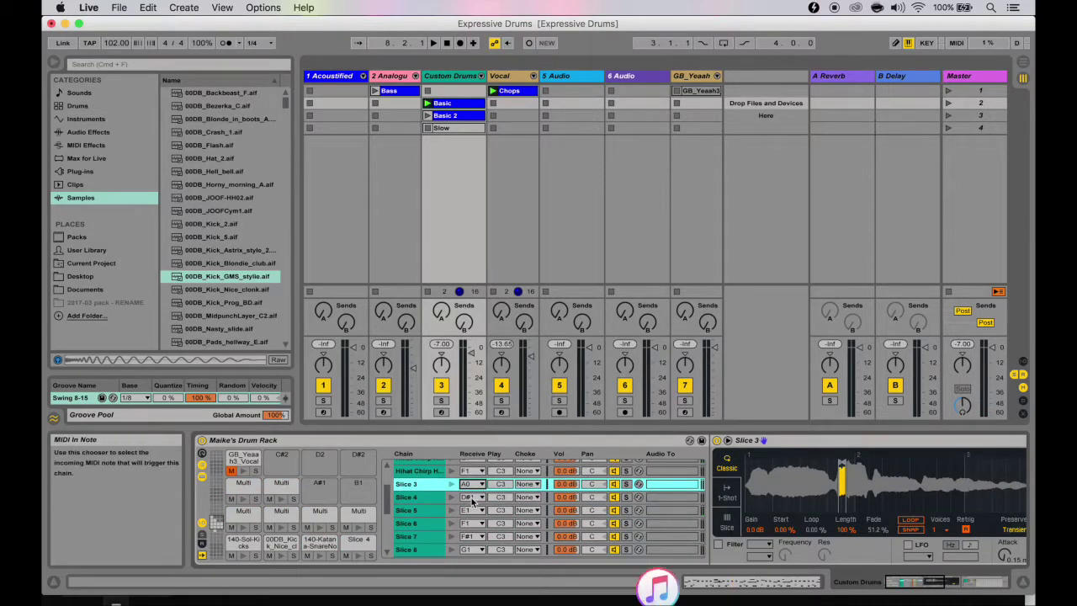
pyautogui.click(473, 498)
pyautogui.click(473, 498)
# - Undo the Slice 3 Receive note change and the pasting of the slice chains in the Custom Drums rack
pyautogui.click(216, 510)
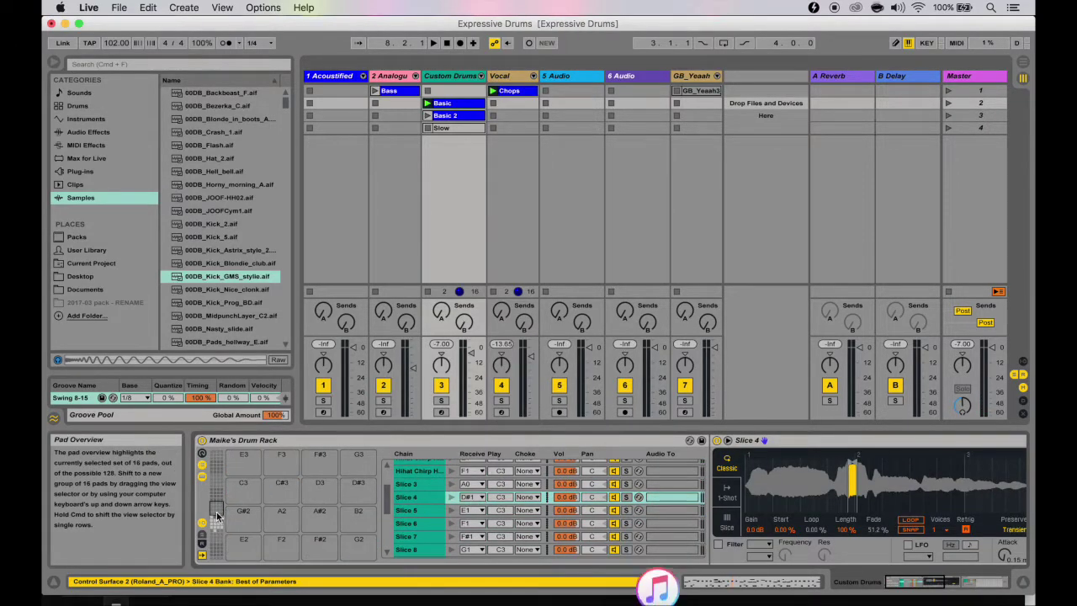
pyautogui.press('super+z')
pyautogui.press('super+z')
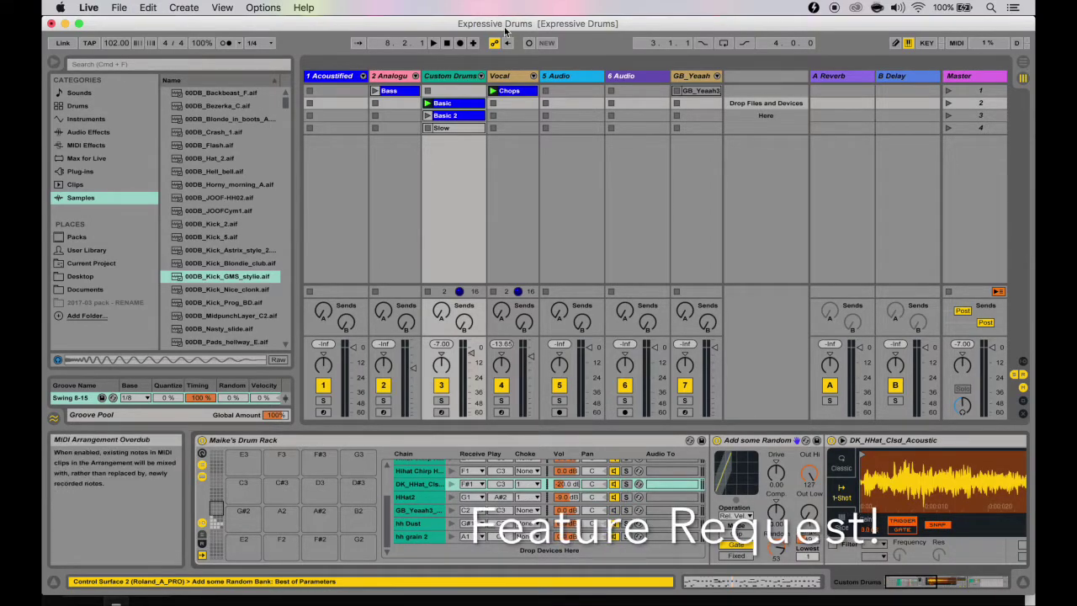
# - Show the Vocal rack's slice pads from C1 to D#2 and inspect the Slice 9 and Slice 5 pads
pyautogui.click(511, 78)
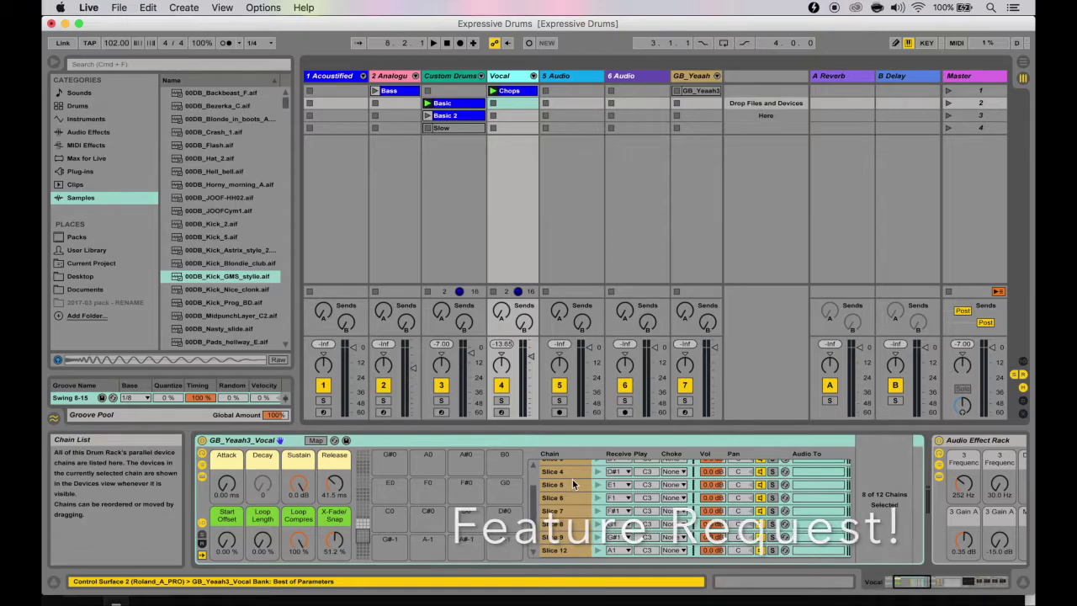
pyautogui.click(365, 523)
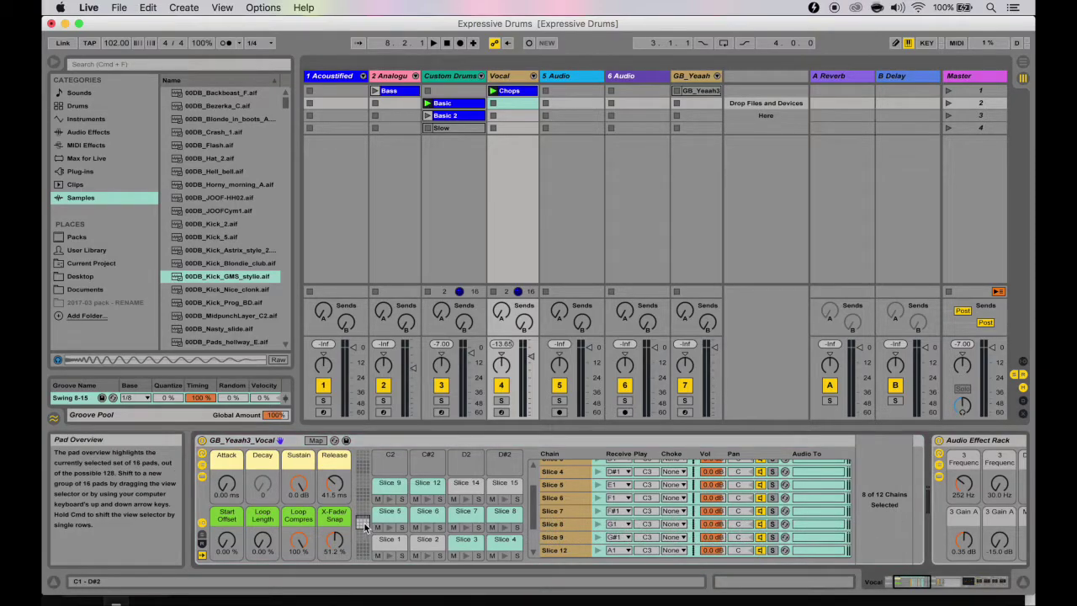
pyautogui.moveTo(365, 515)
pyautogui.mouseDown()
pyautogui.moveTo(365, 502)
pyautogui.moveTo(365, 519)
pyautogui.mouseUp()
pyautogui.click(392, 481)
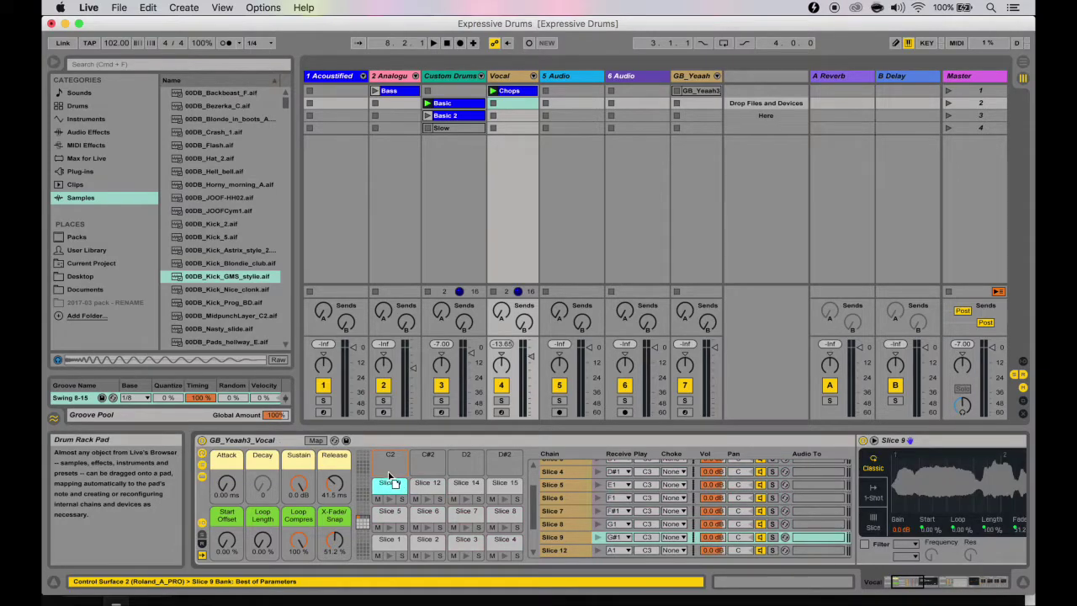
pyautogui.press('Down')
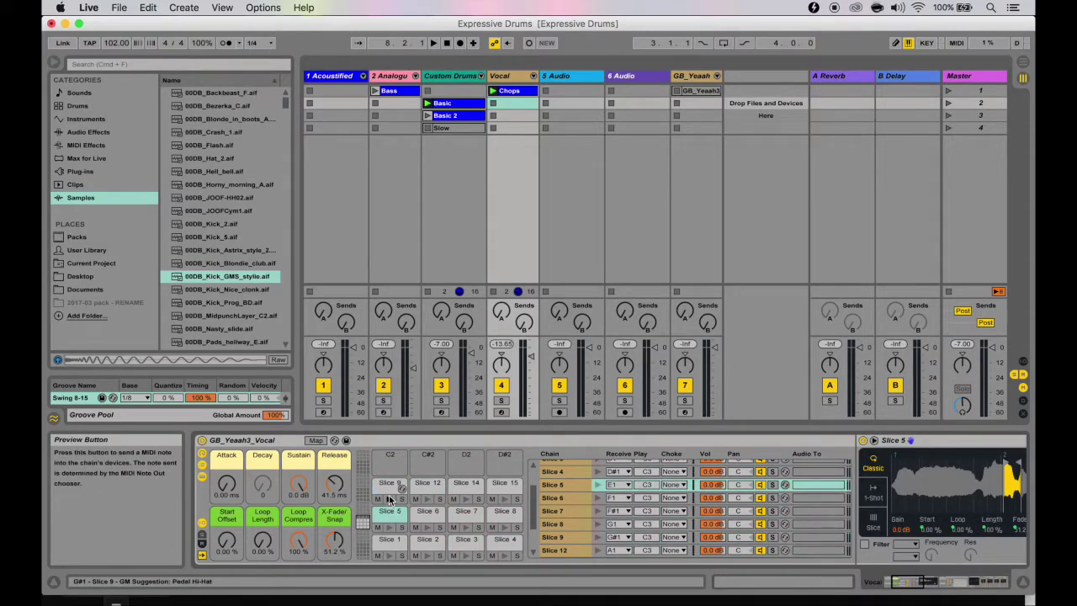
pyautogui.click(387, 513)
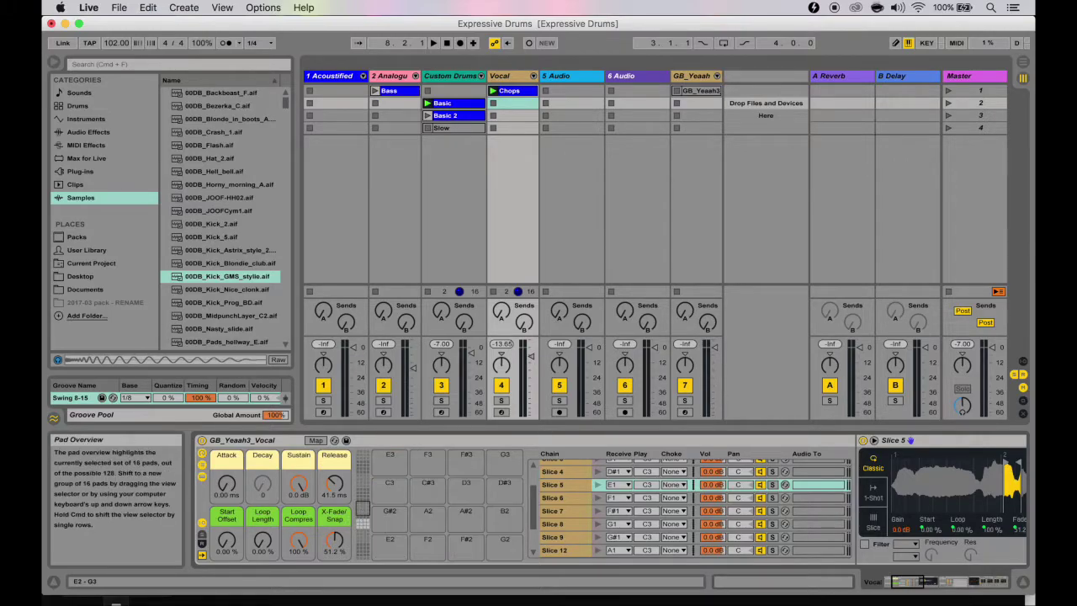
# - Shift the Vocal rack's visible pad range up and down by single rows, ending on C1 to D#2
pyautogui.click(362, 527)
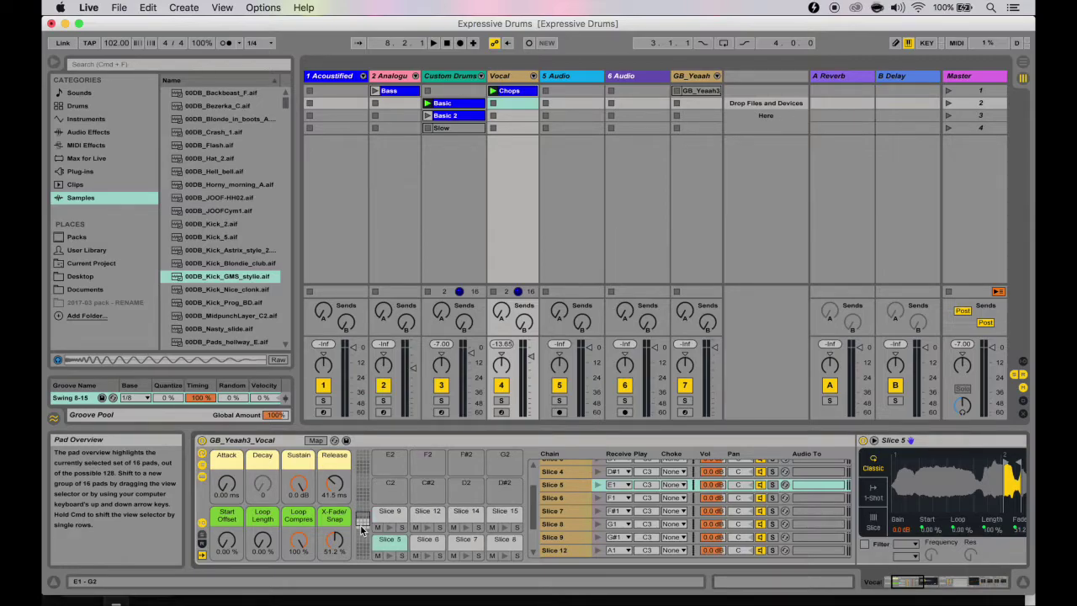
pyautogui.press('super+Up')
pyautogui.press('super+Down')
pyautogui.press('super+Down')
pyautogui.press('super+Down')
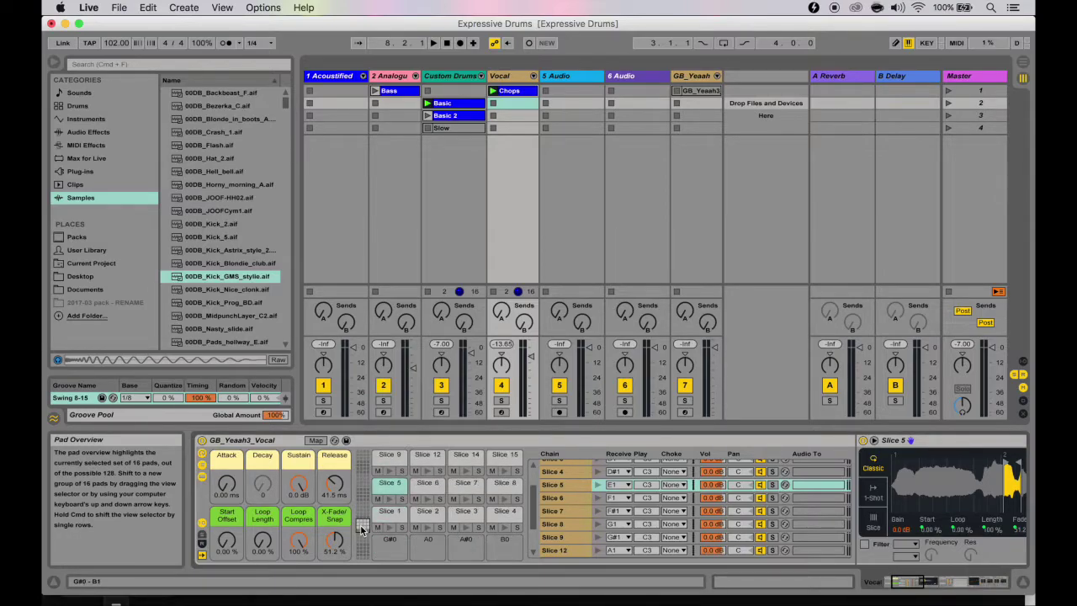
pyautogui.press('Up')
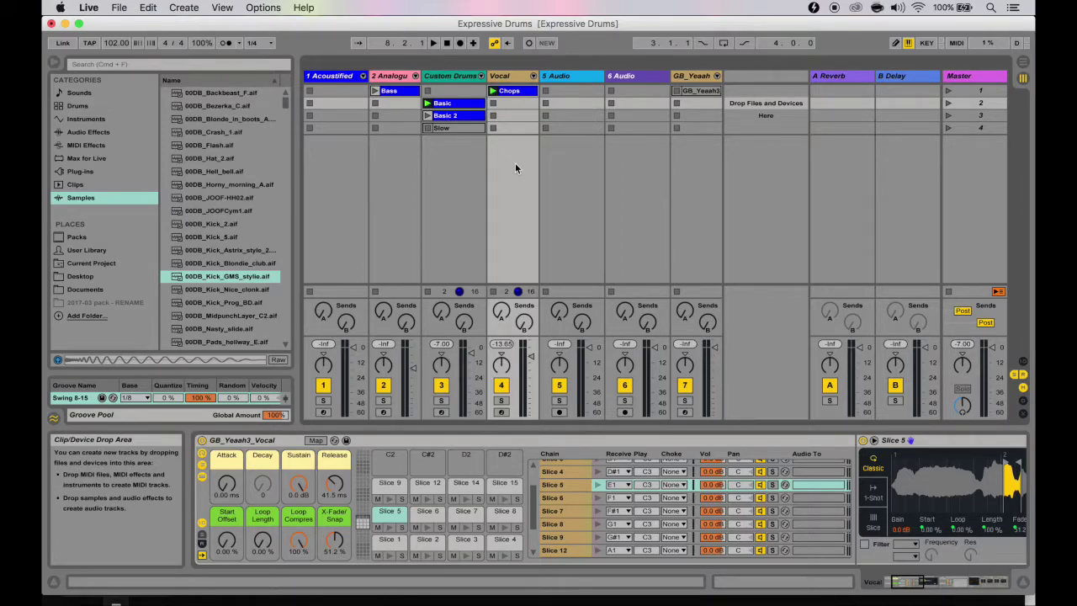
# - Return to the Custom Drums track and launch scene 1
pyautogui.click(513, 103)
pyautogui.click(454, 76)
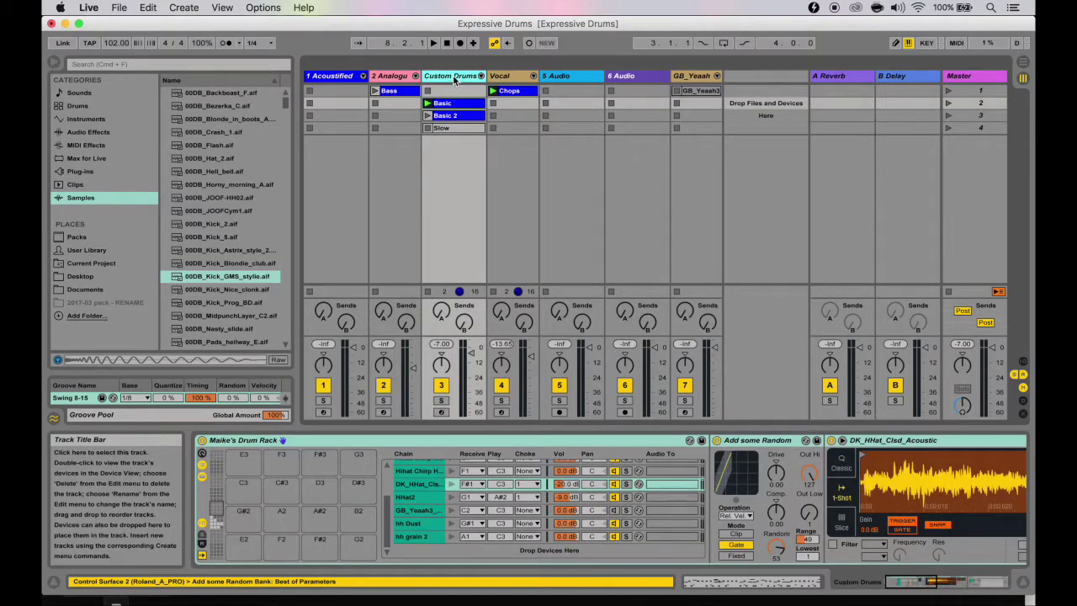
pyautogui.click(947, 91)
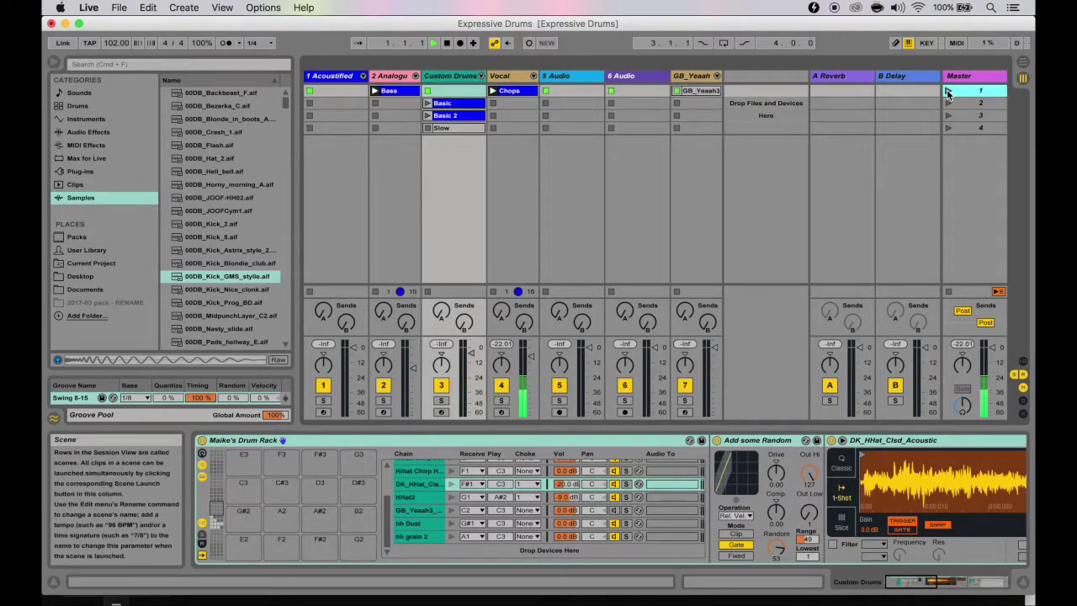
# - Inspect the Analogue Bass track's instrument rack and open the notes of its Bass clip
pyautogui.click(389, 75)
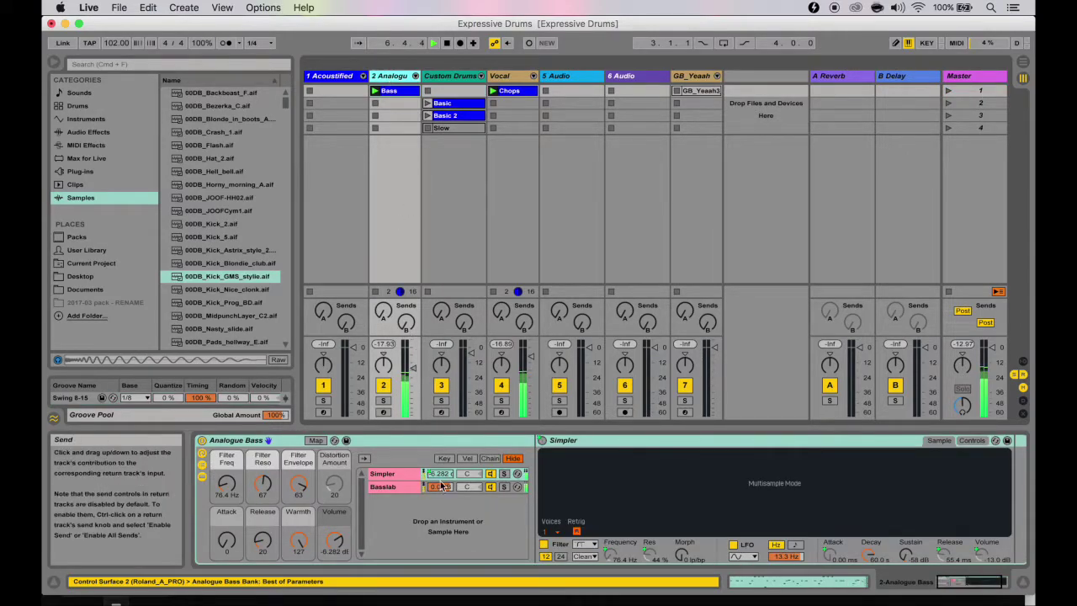
pyautogui.doubleClick(400, 91)
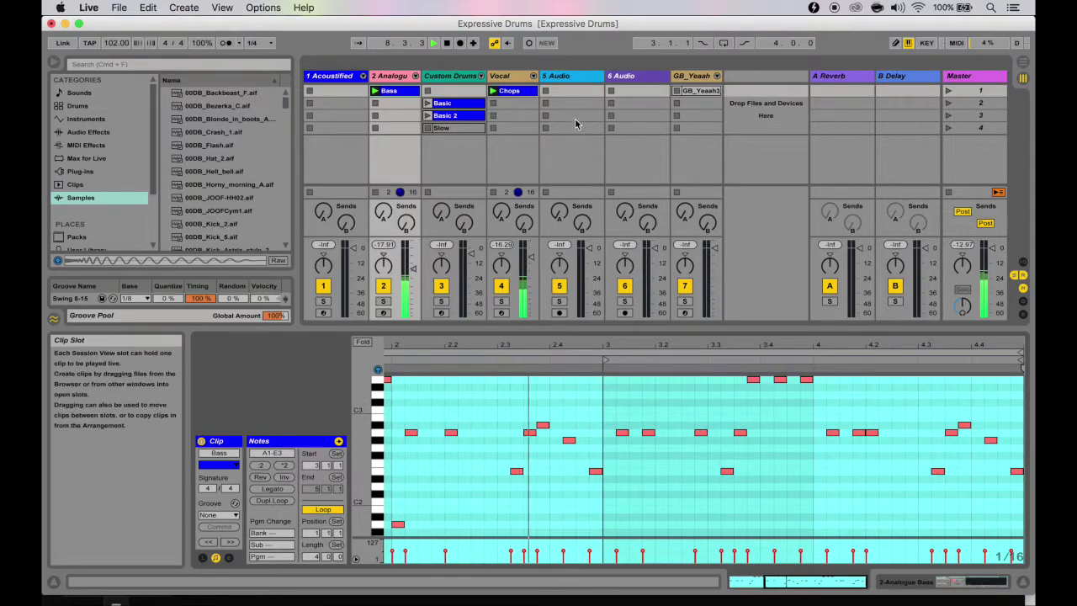
# - Launch the Basic clip on the Custom Drums track and look through that track's device chain up to the Audio Effect Rack
pyautogui.click(428, 103)
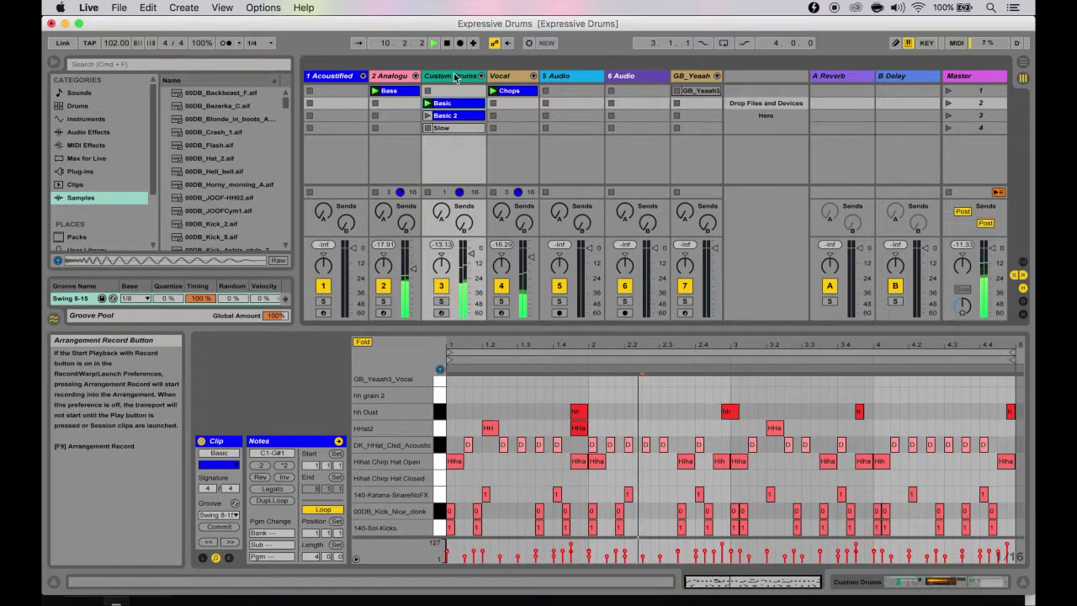
pyautogui.click(454, 76)
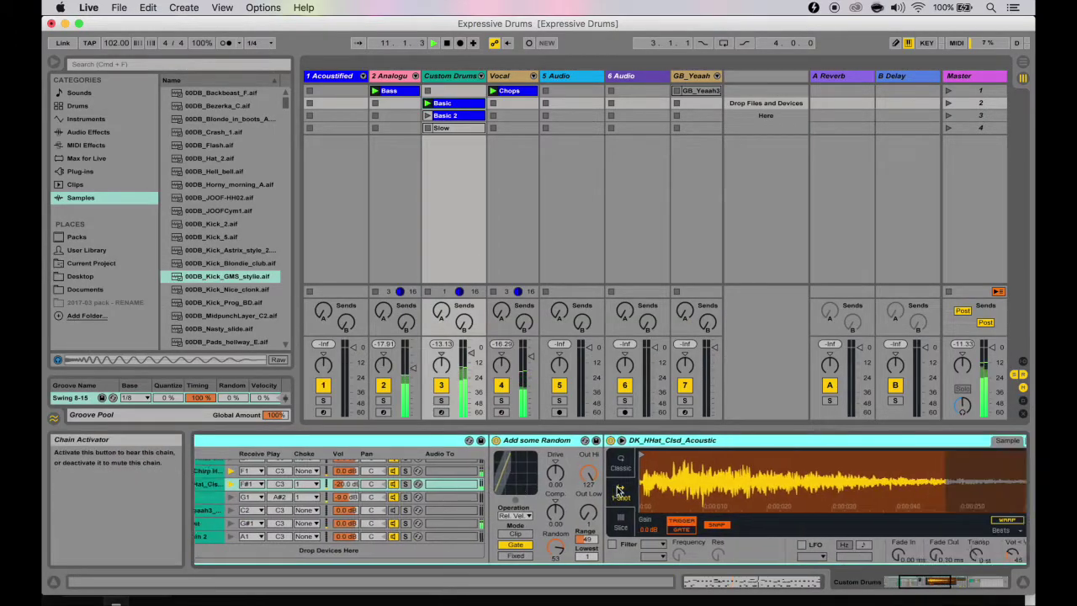
pyautogui.hscroll(10, 618, 492)
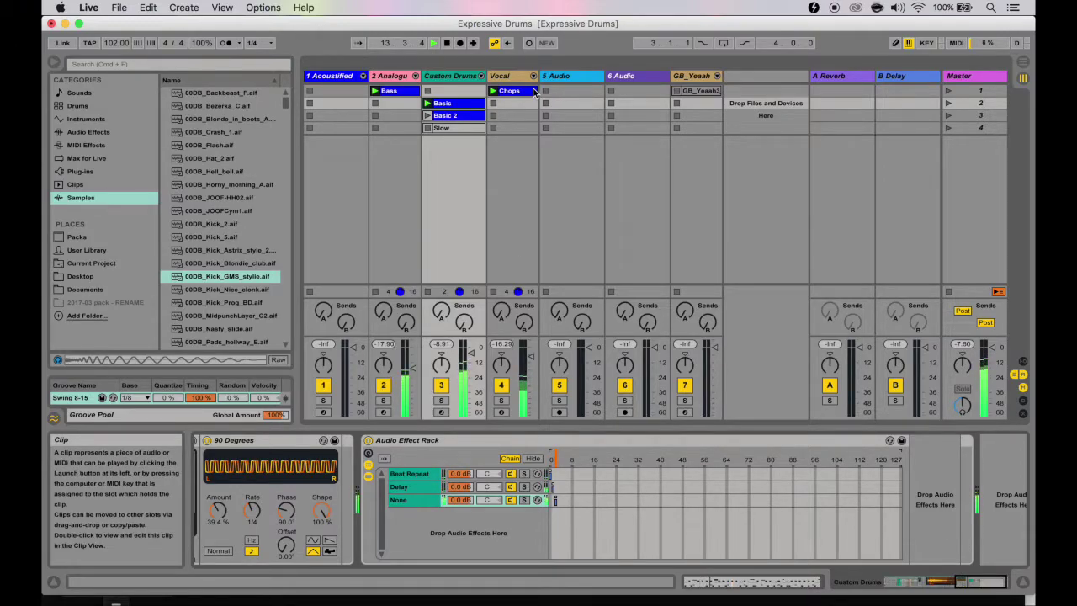
pyautogui.hscroll(-8, 439, 507)
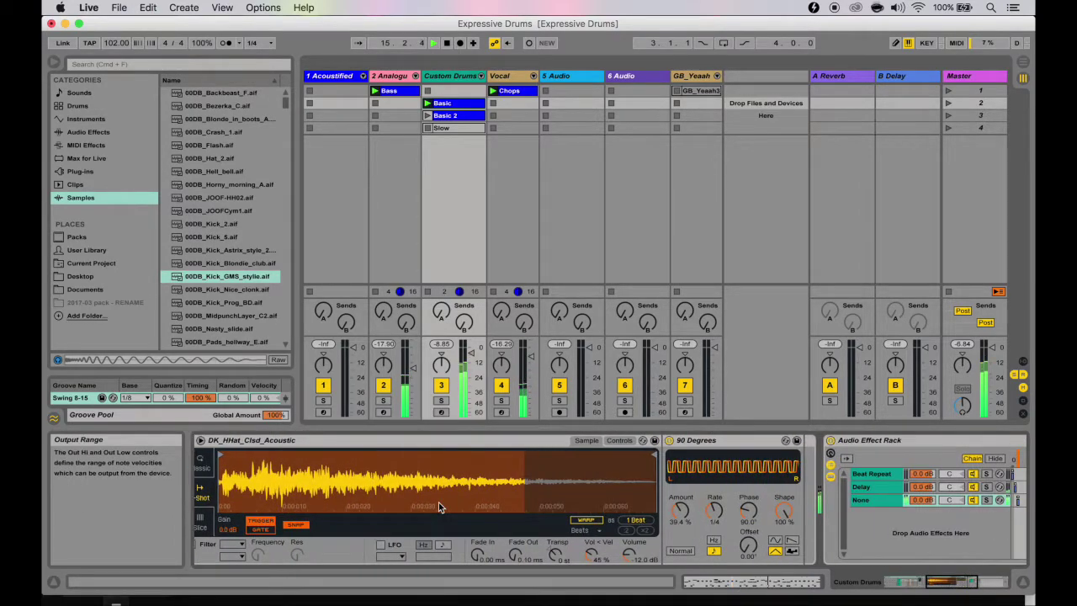
# - Show the Audio Effect Rack on the Vocal track and turn its Dry/Wet macro down to 0.0 %
pyautogui.click(511, 82)
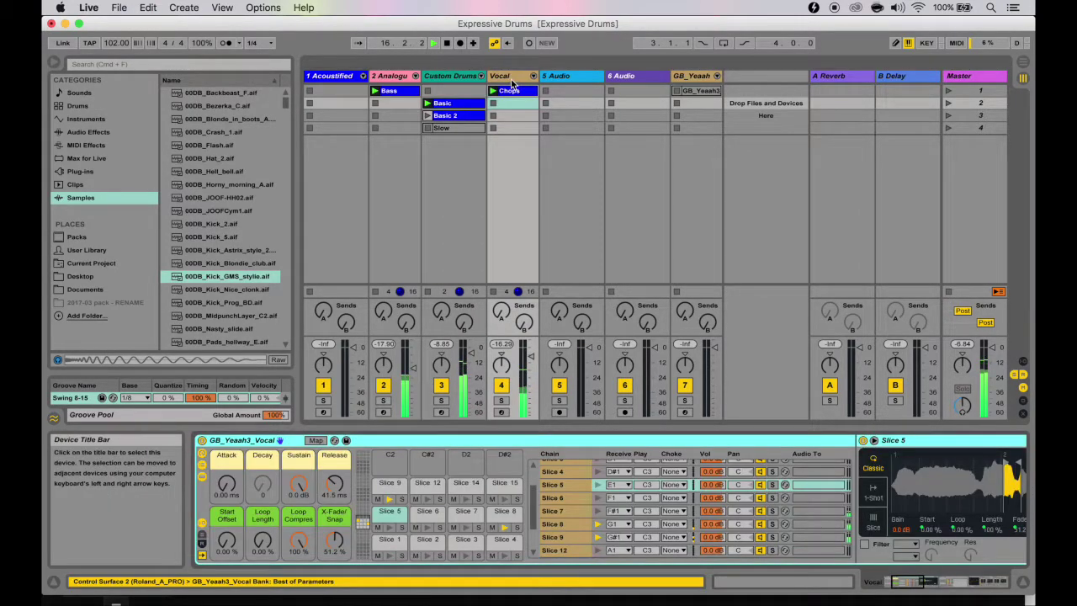
pyautogui.hscroll(-3, 411, 537)
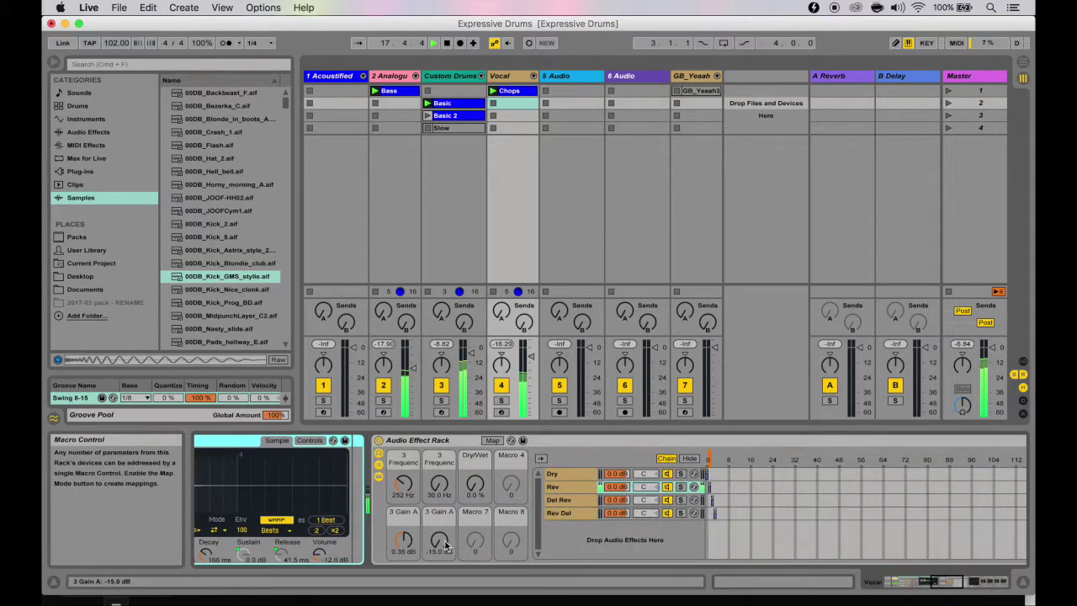
pyautogui.moveTo(475, 483)
pyautogui.mouseDown()
pyautogui.moveTo(476, 463)
pyautogui.moveTo(475, 504)
pyautogui.mouseUp()
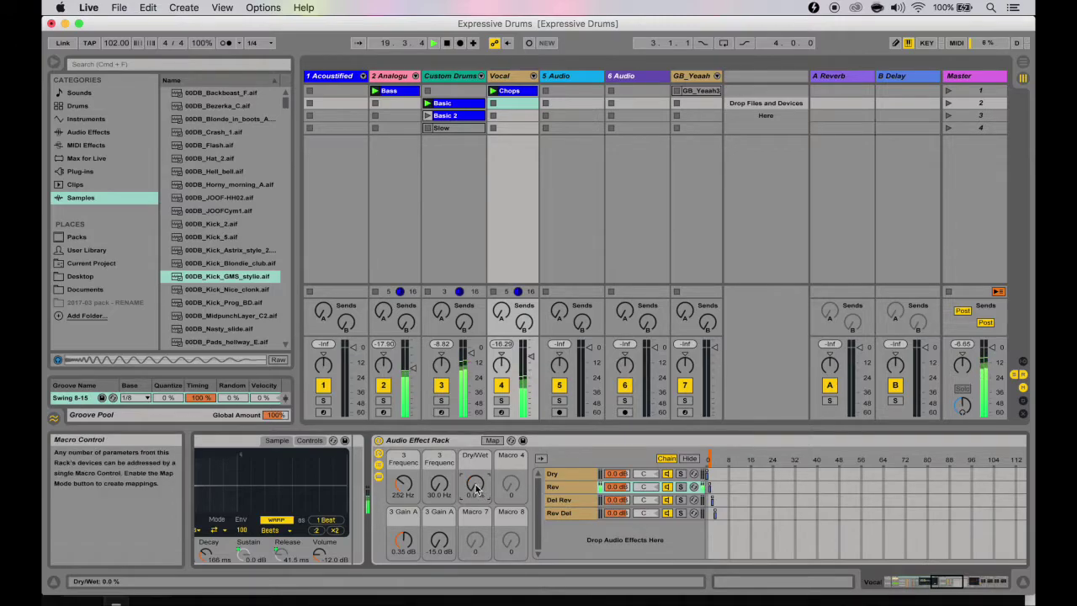